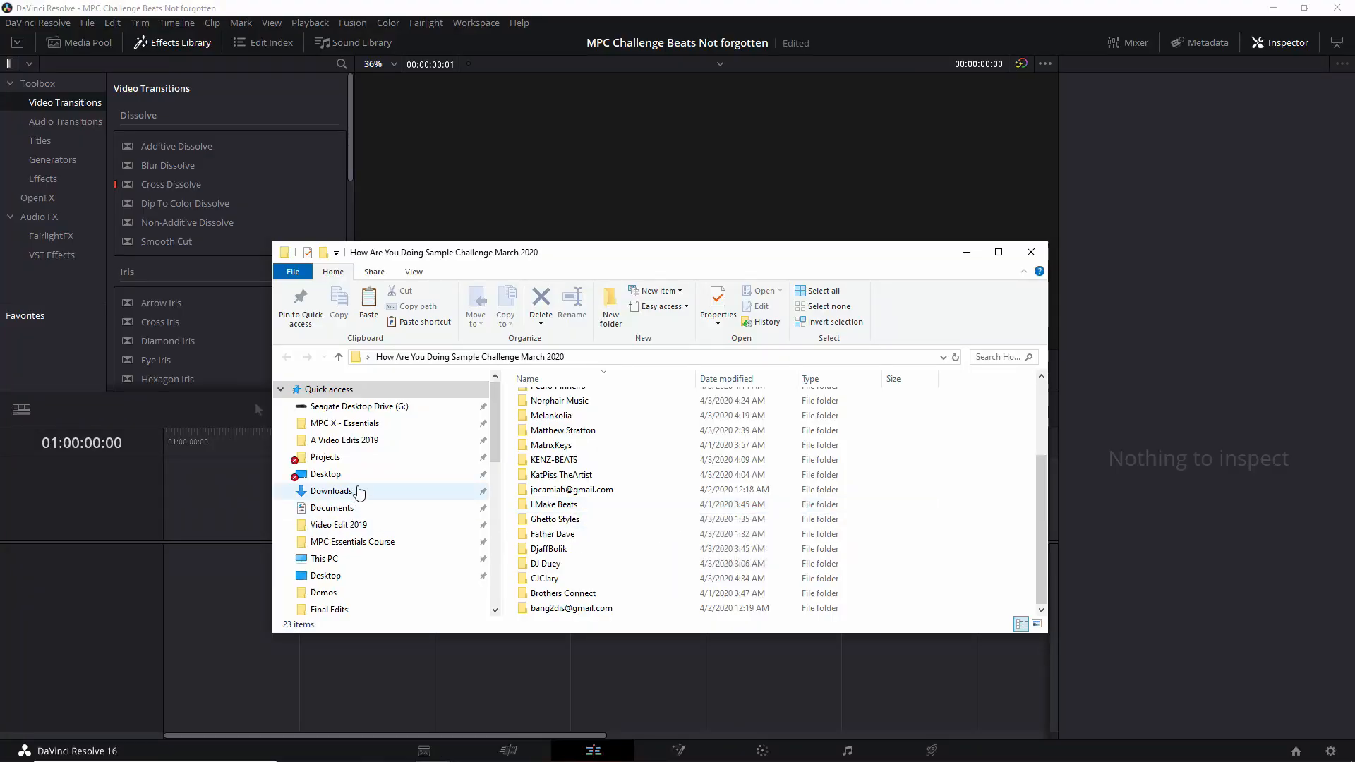
Add the phantomRoachFace04, Still Fro and scorpian ally images from the Downloads folder to the empty timeline
click(358, 490)
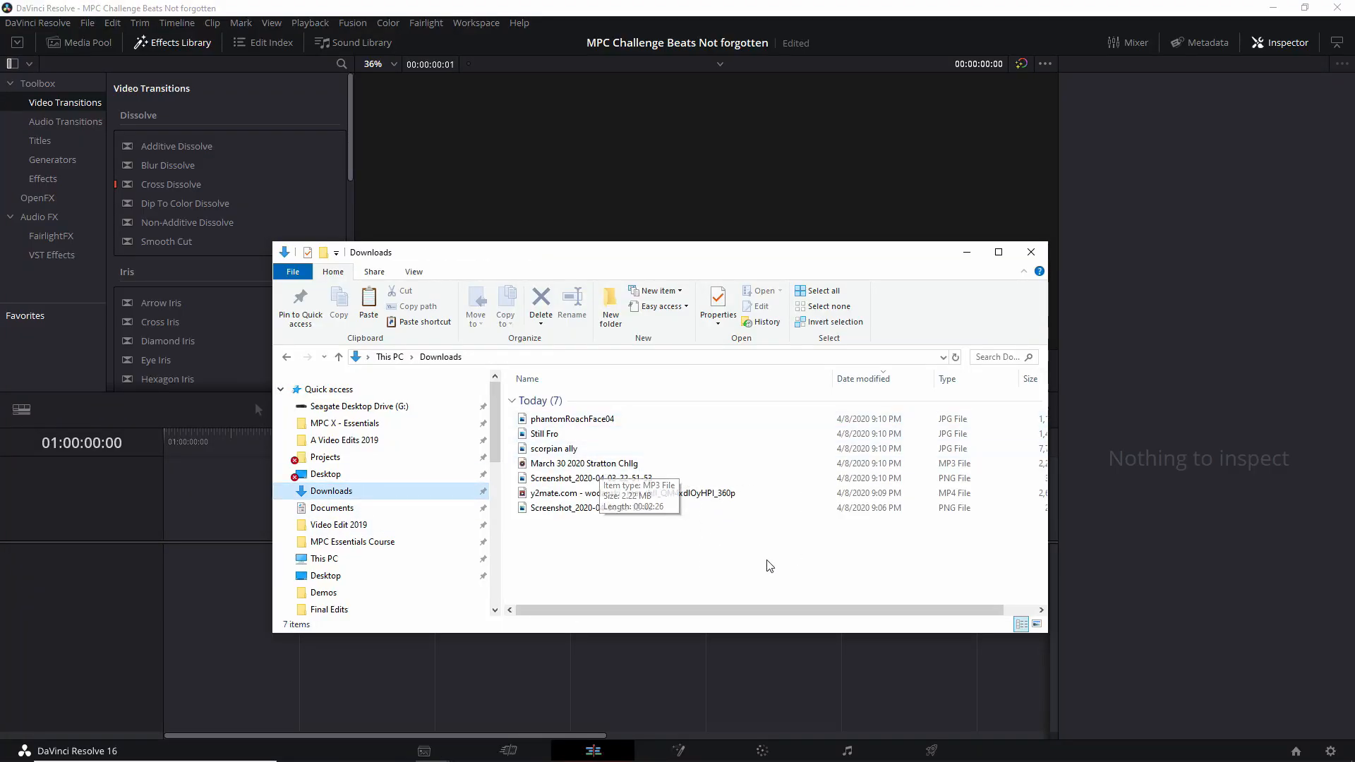
drag(713, 263, 819, 63)
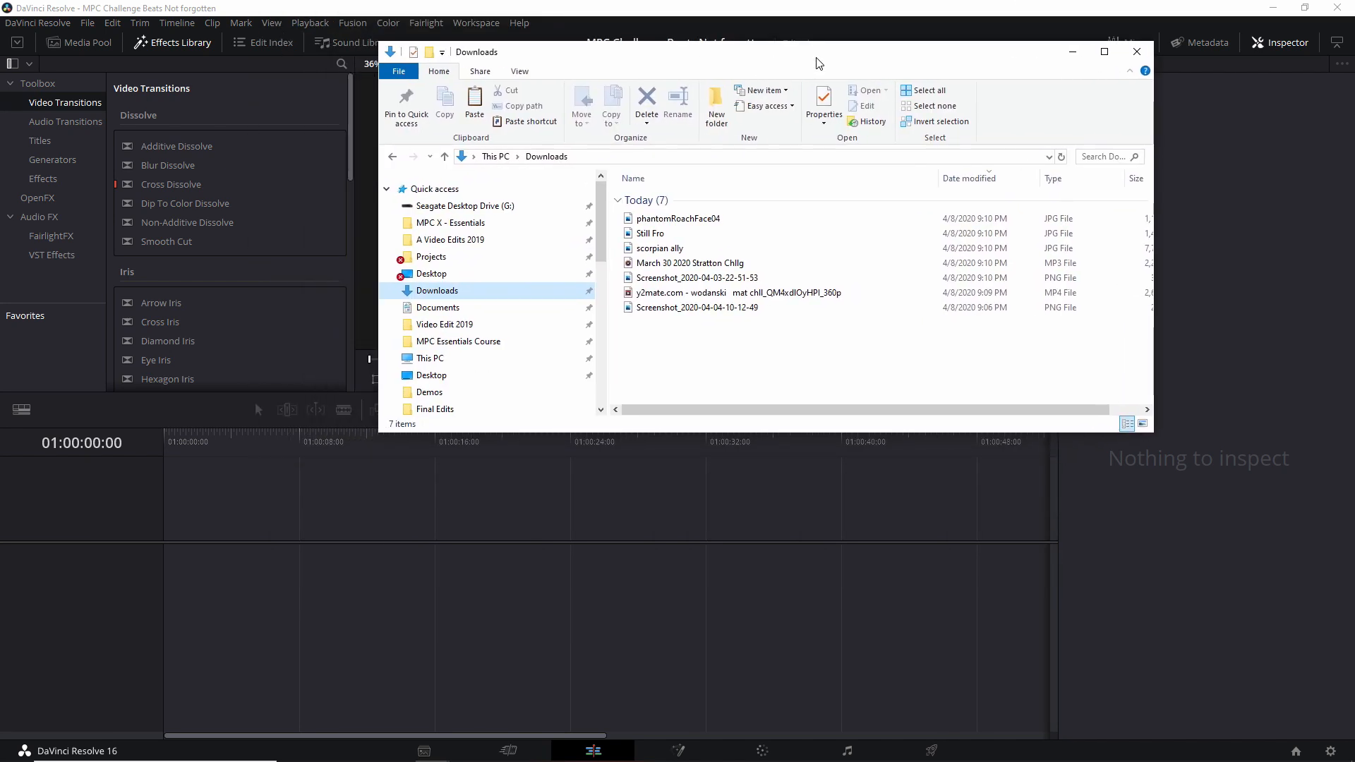
click(757, 220)
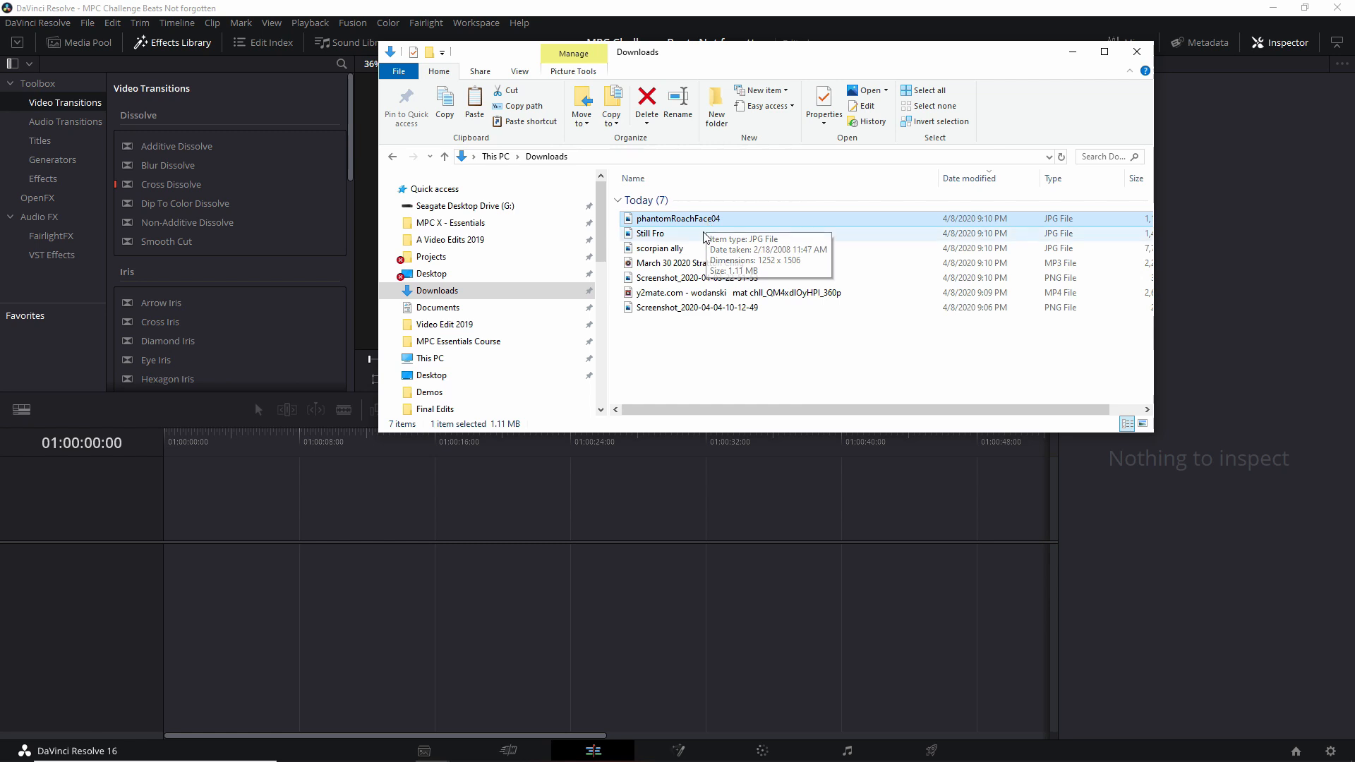
shift+click(708, 248)
drag(708, 249, 294, 557)
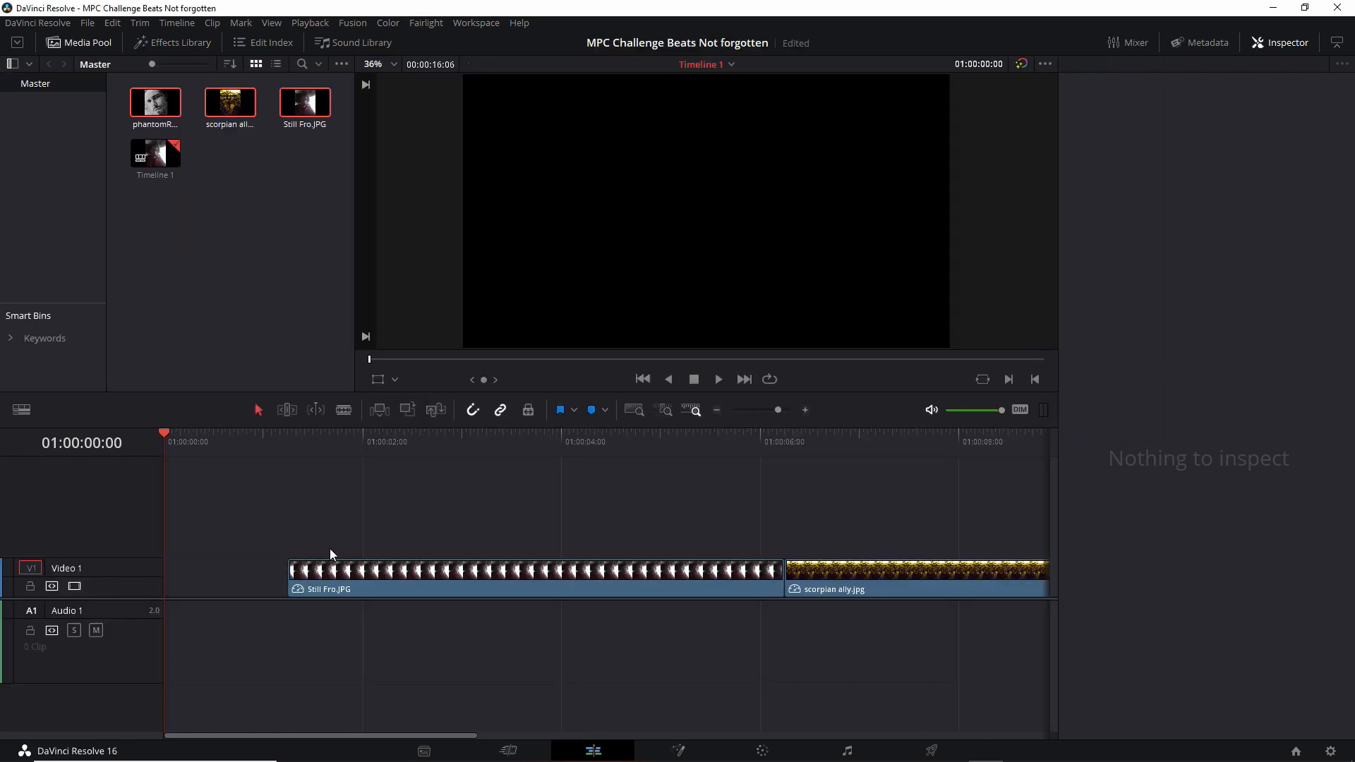
Add the March 30 2020 challenge MP3 from Downloads to the Audio 1 track beneath the images
mouse_move(426, 754)
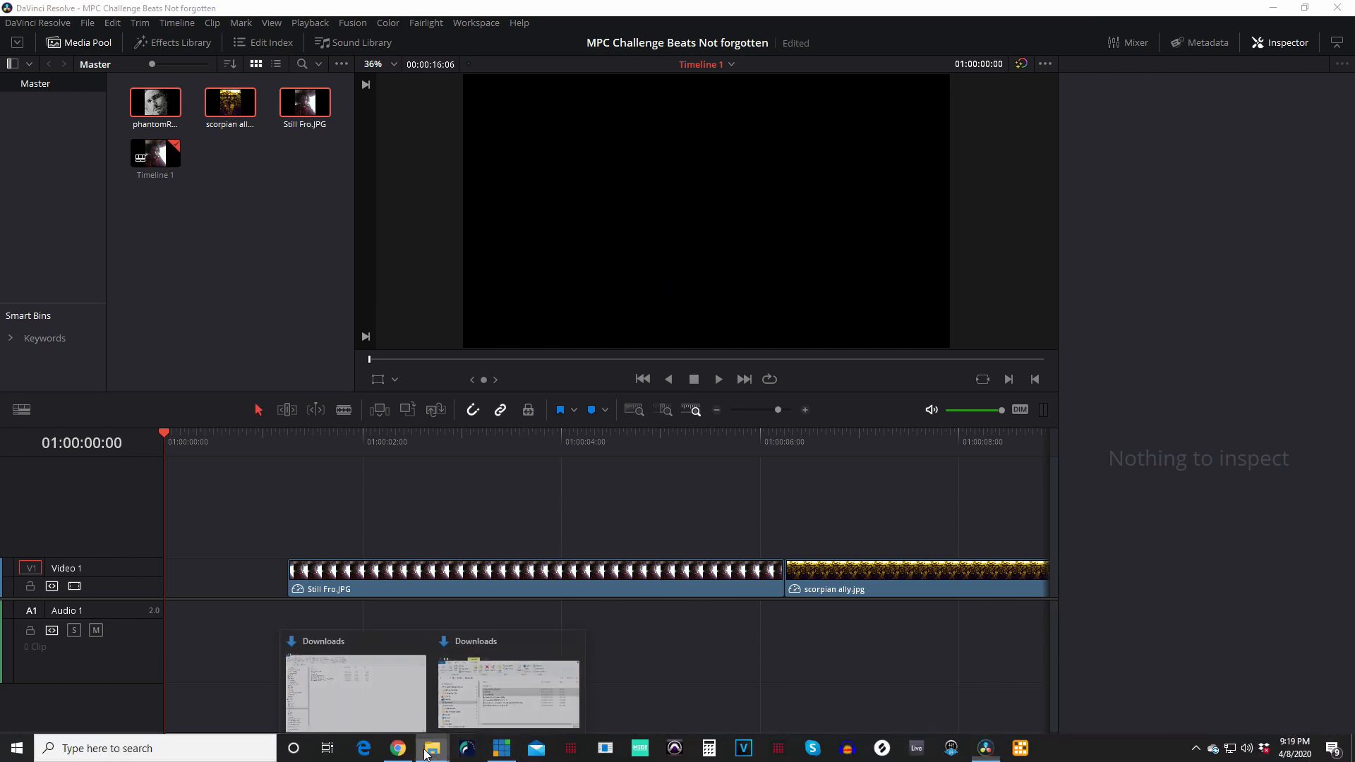
click(508, 695)
click(715, 265)
drag(715, 271, 314, 651)
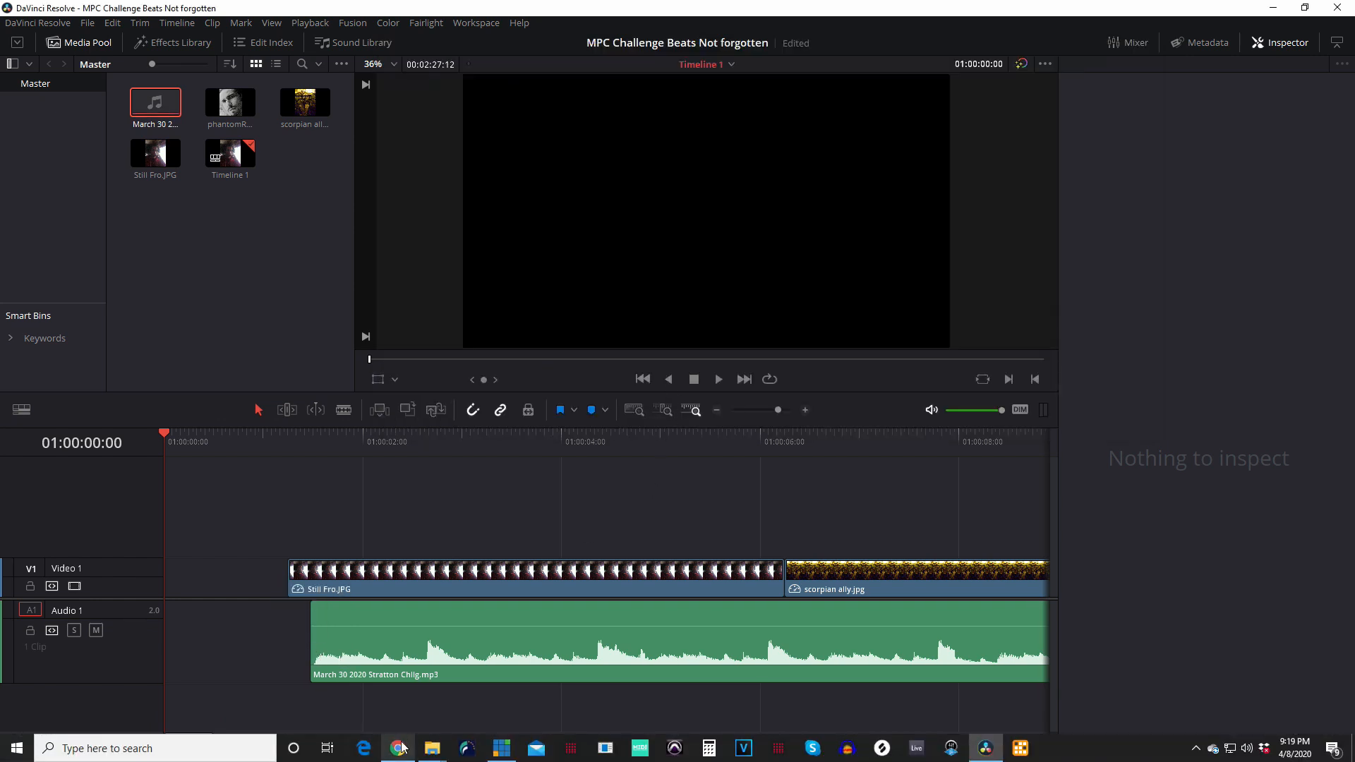
Add the y2mate.com MP4 video from Downloads to the timeline directly after the MP3 track
mouse_move(435, 747)
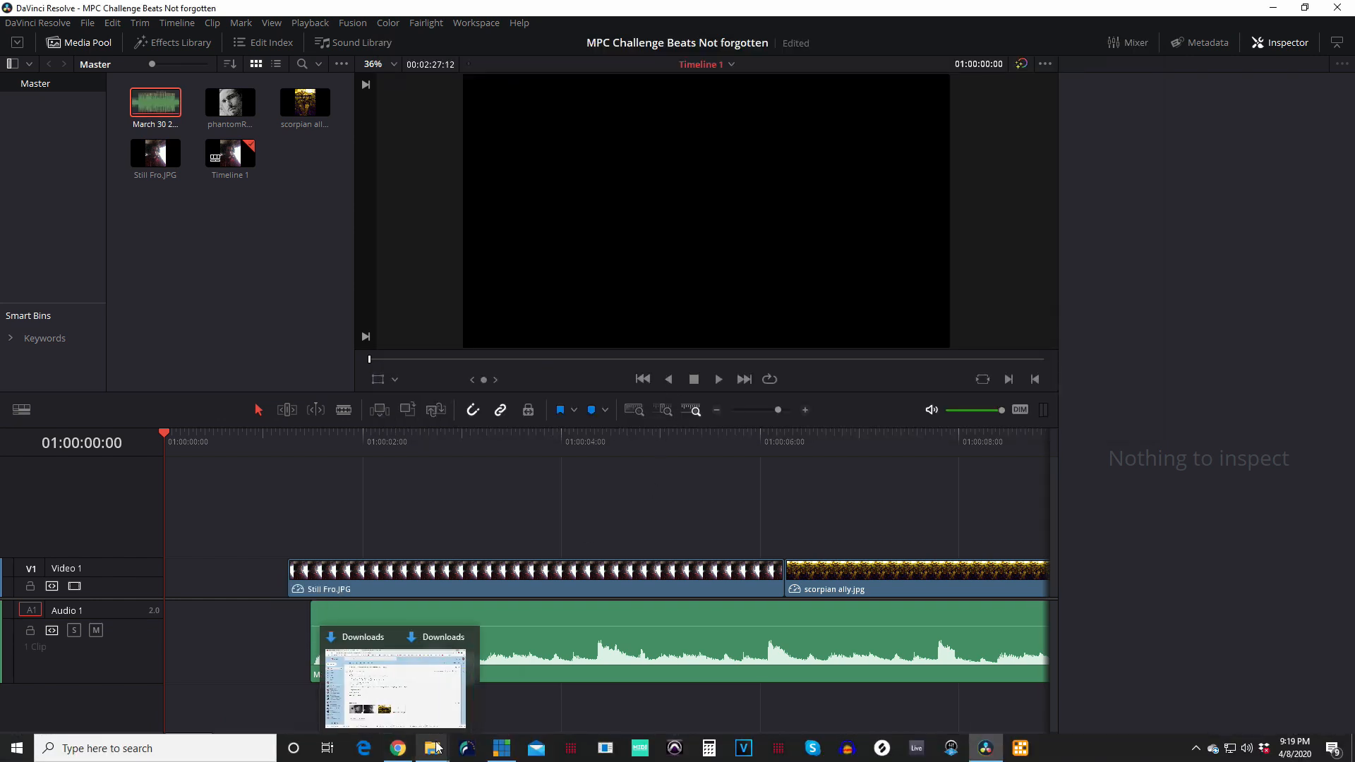
click(508, 674)
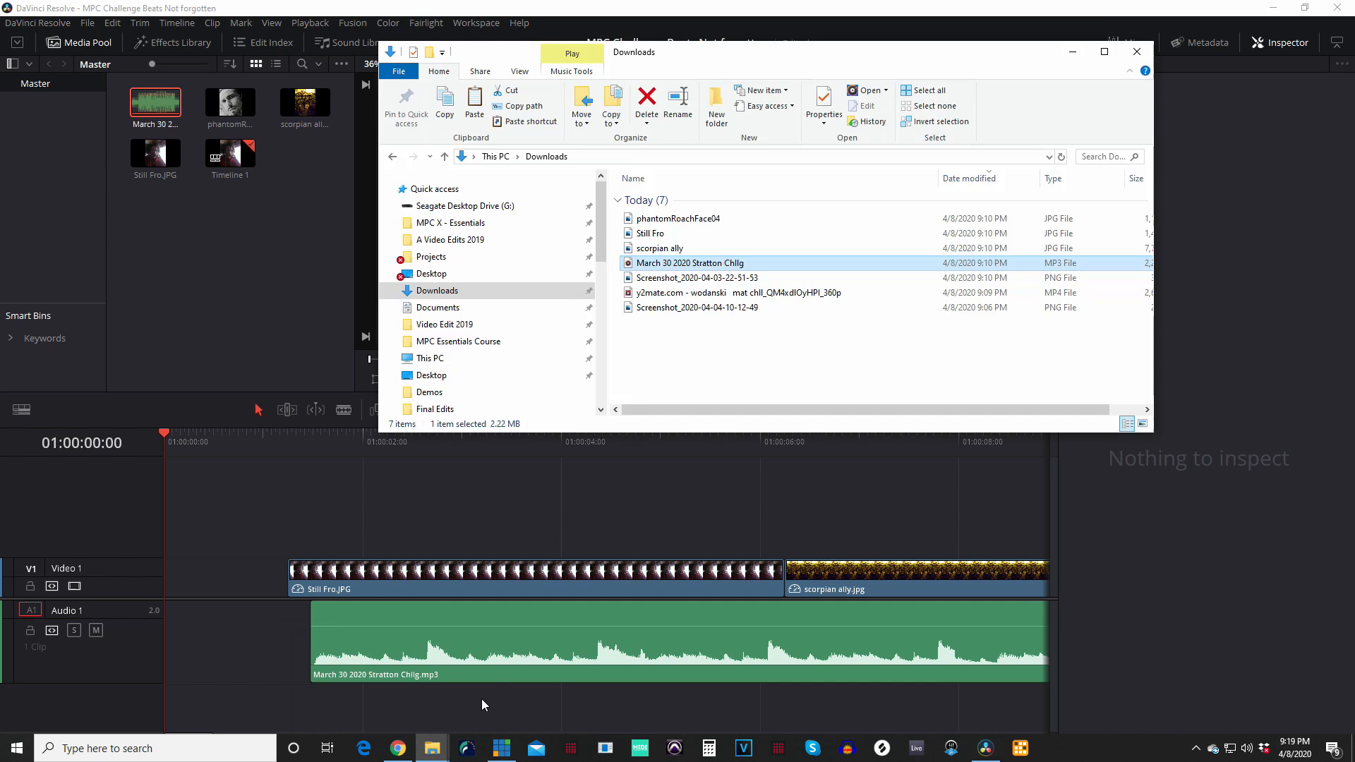
click(679, 294)
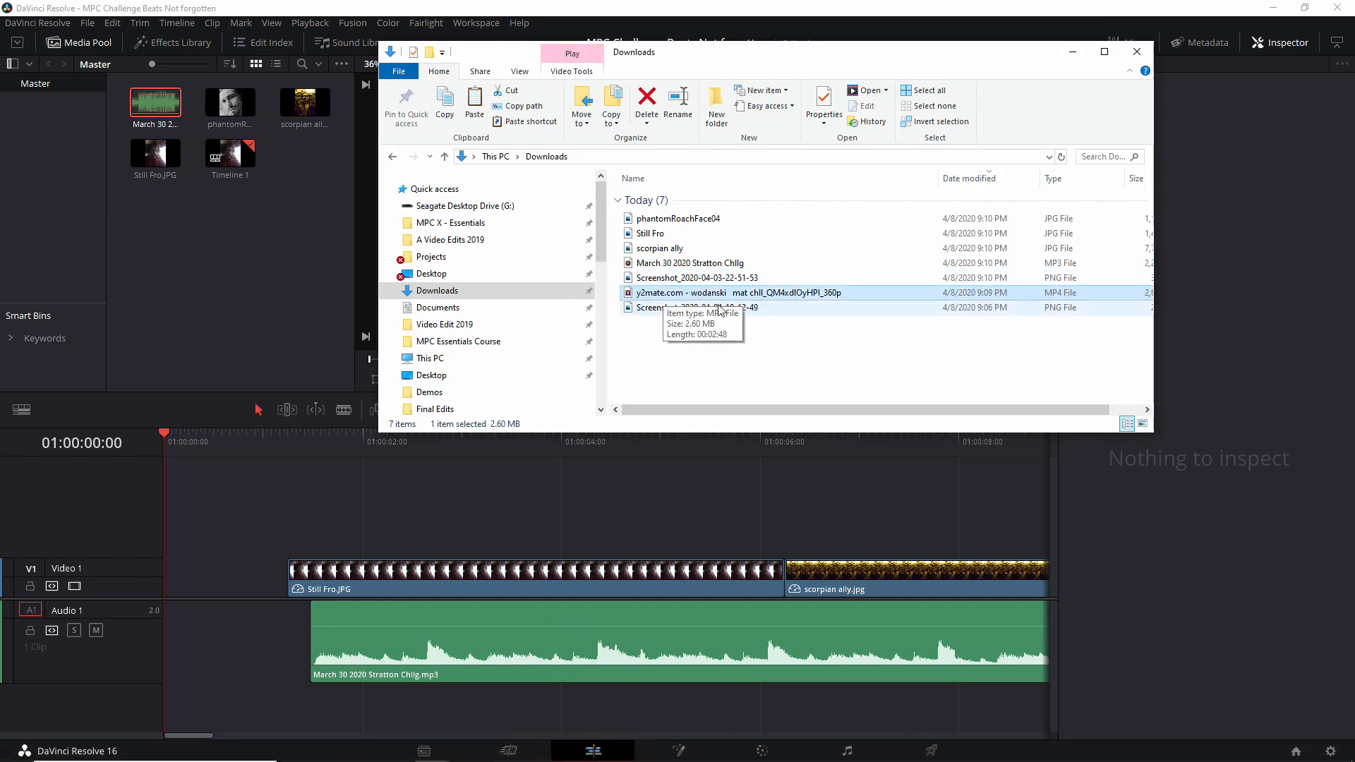
scroll(762, 523, down, 10)
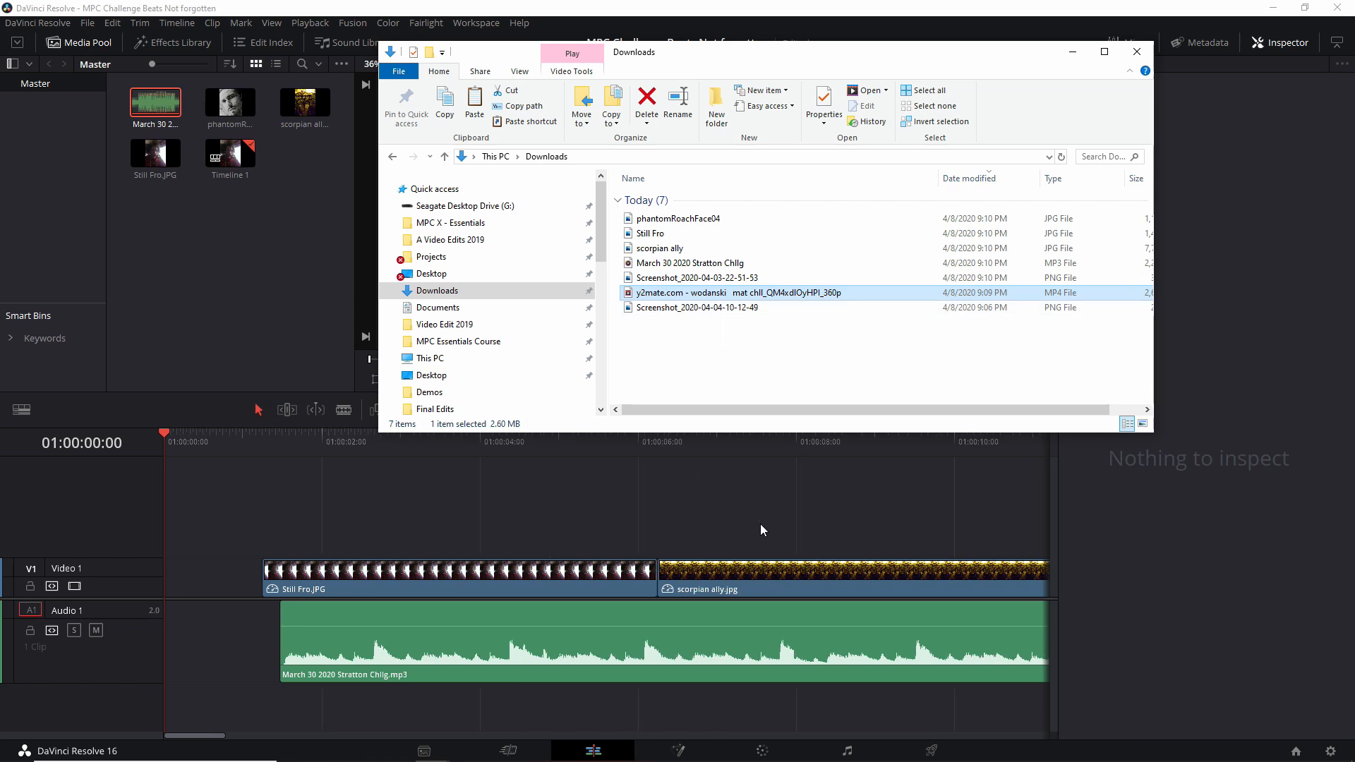
drag(777, 292, 667, 590)
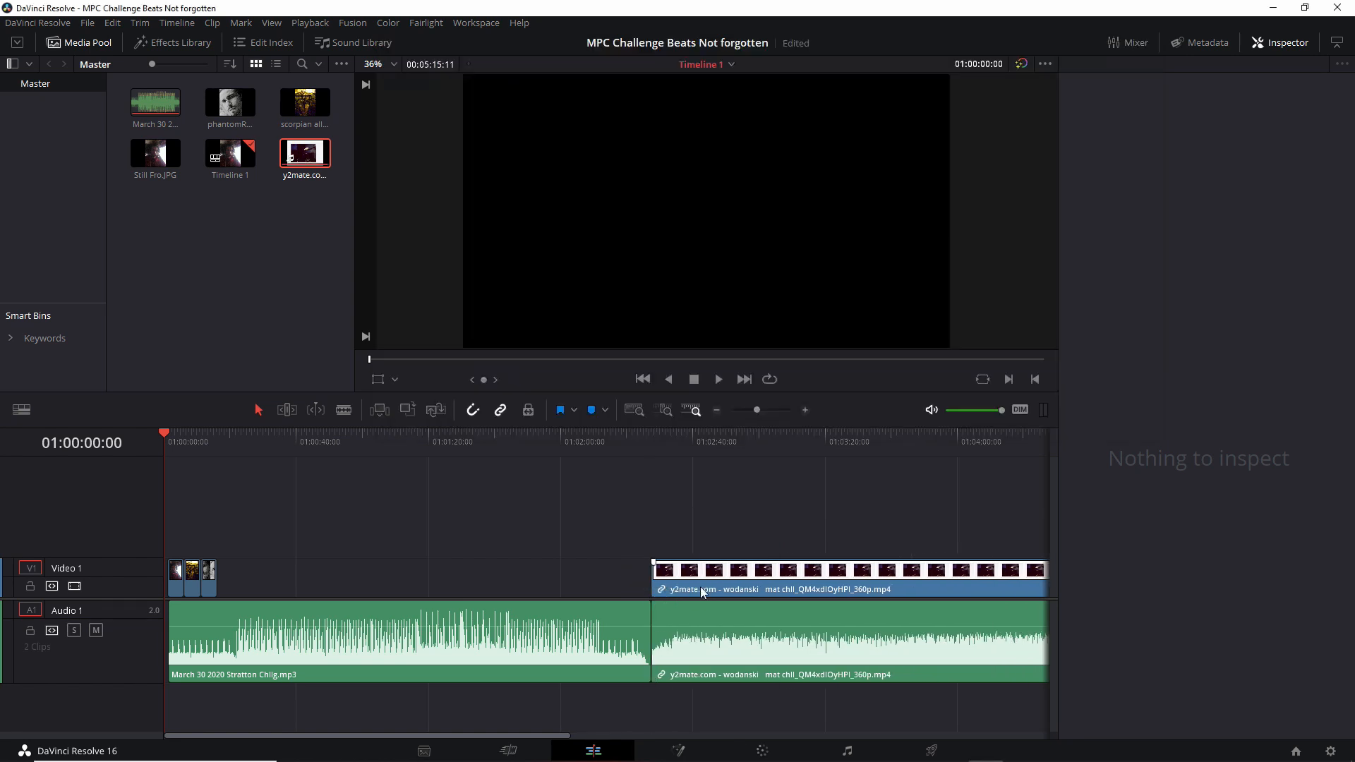
Spread the second and third still images apart along Video 1, above the MP3 track
scroll(715, 604, down, 3)
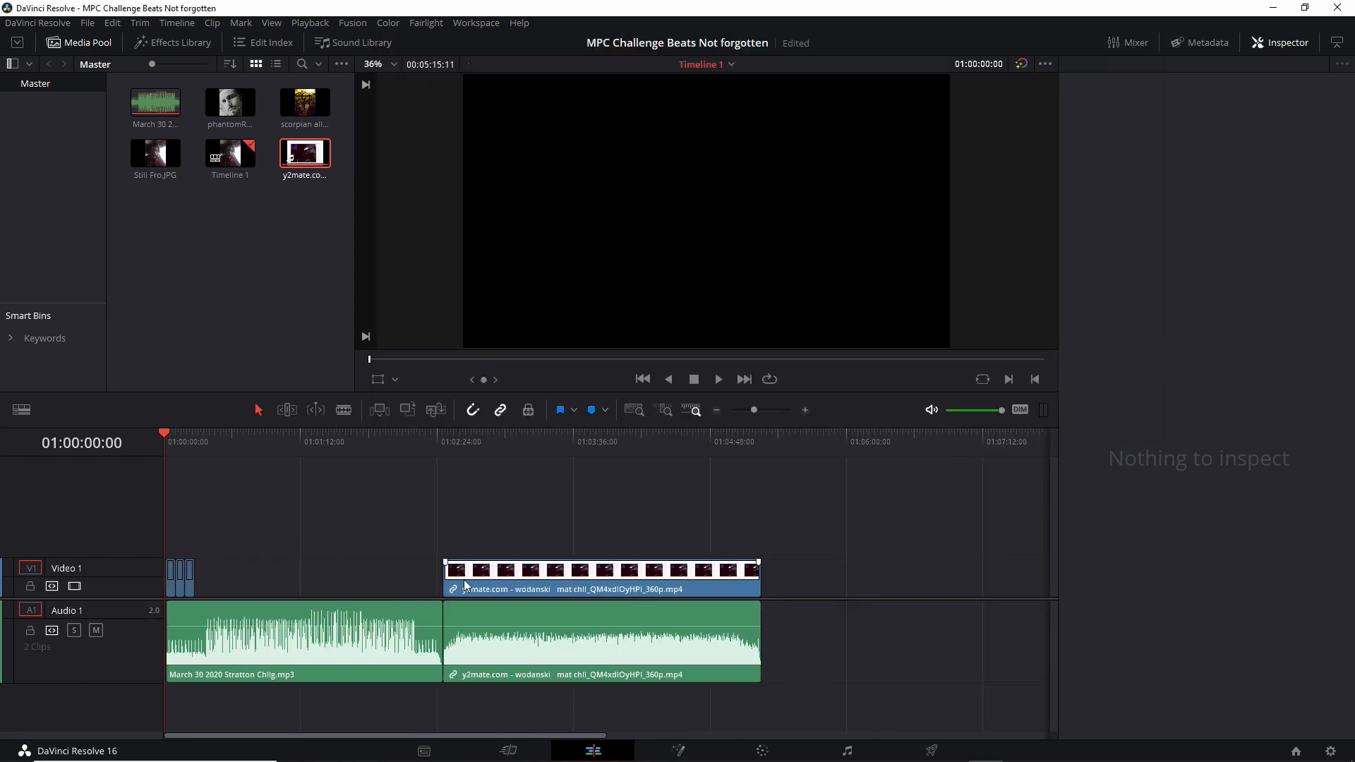
scroll(468, 583, up, 1)
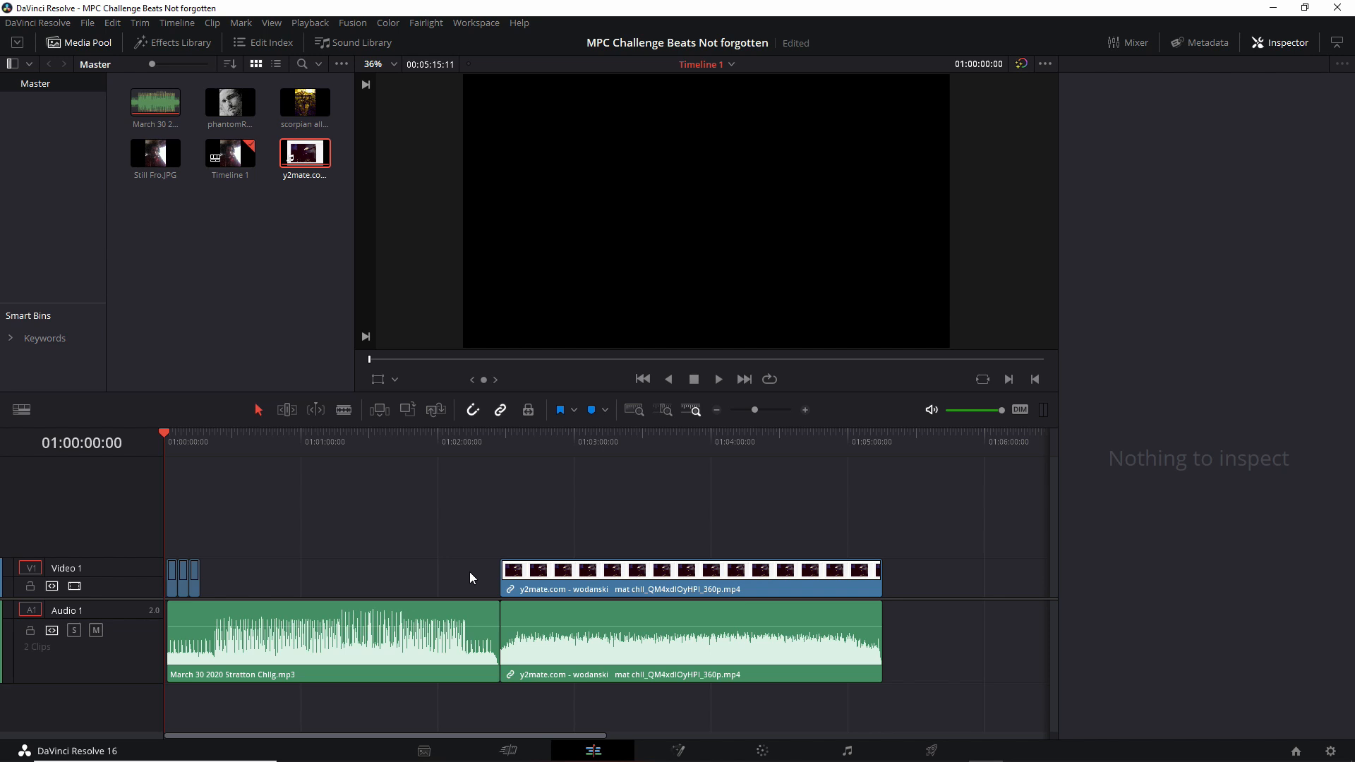
drag(199, 576, 381, 575)
click(186, 577)
drag(186, 577, 297, 576)
Lengthen the Still Fro image clip by extending its end towards the scorpian ally clip
click(176, 579)
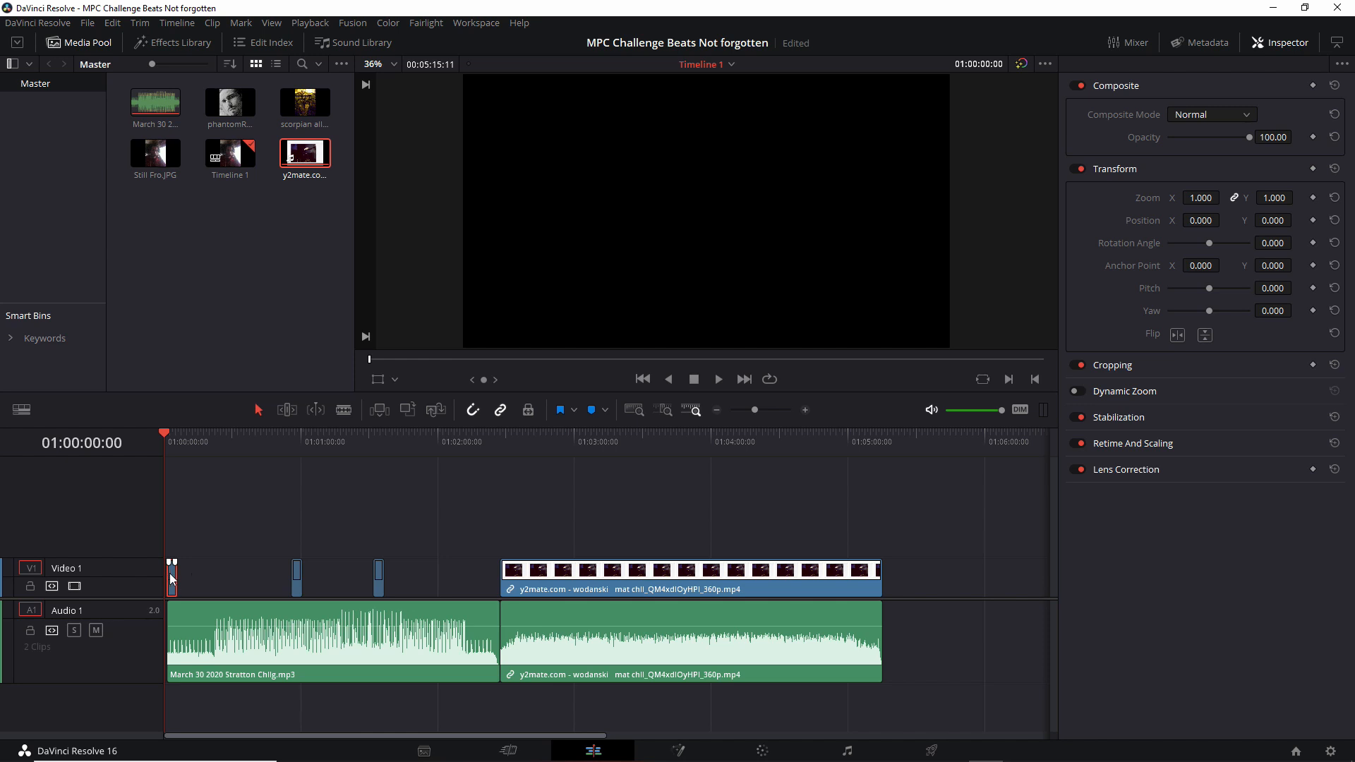
key(ctrl+equal)
key(ctrl+equal)
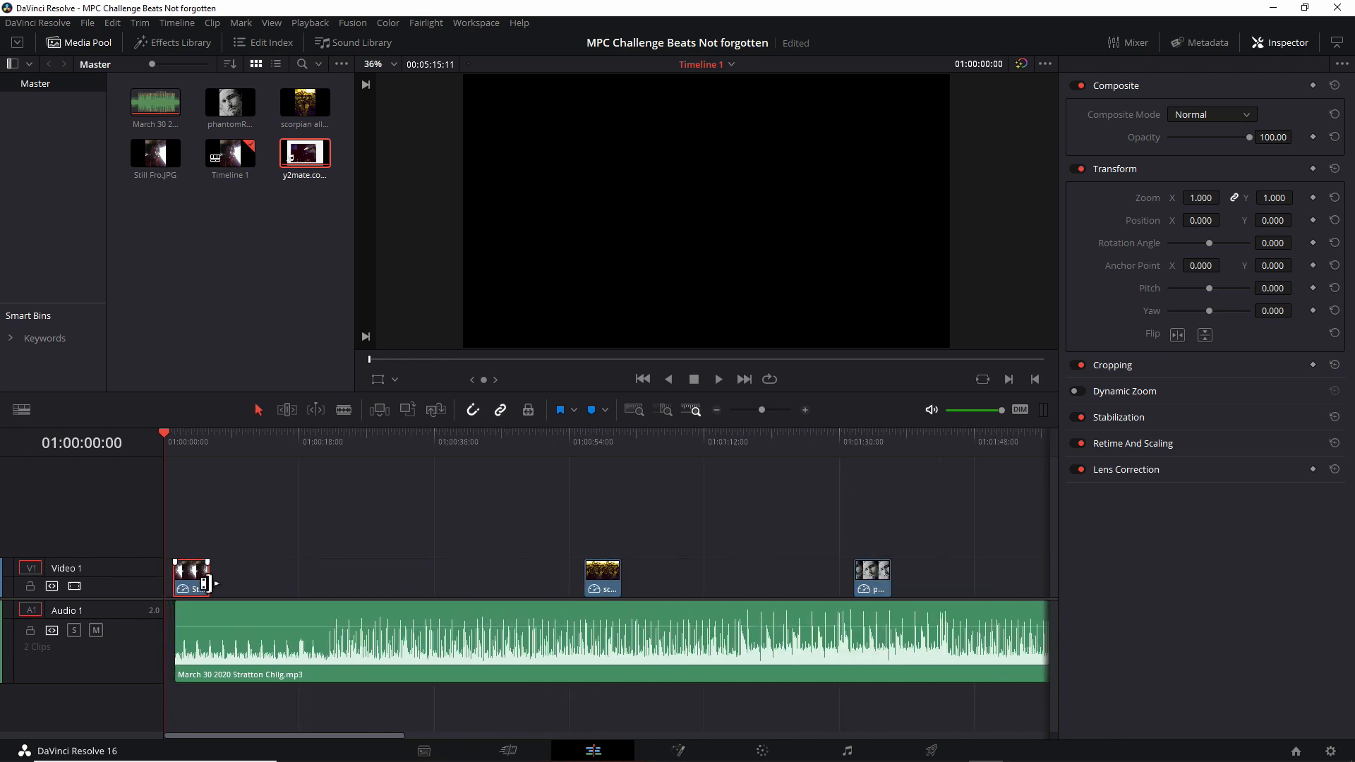
drag(210, 579, 439, 581)
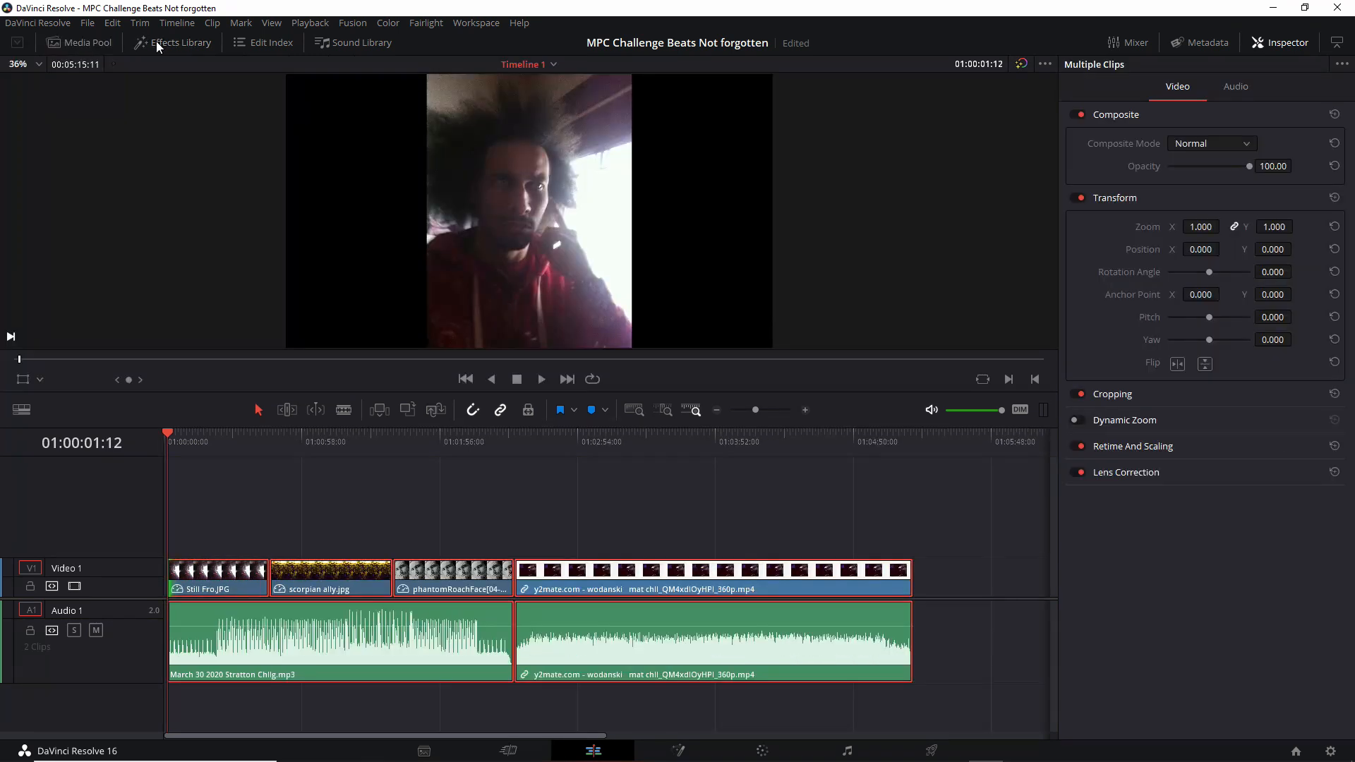
Place a 3D Title In A Box on Video 2 above the starts of the Still Fro clip and the y2mate.com video
click(155, 40)
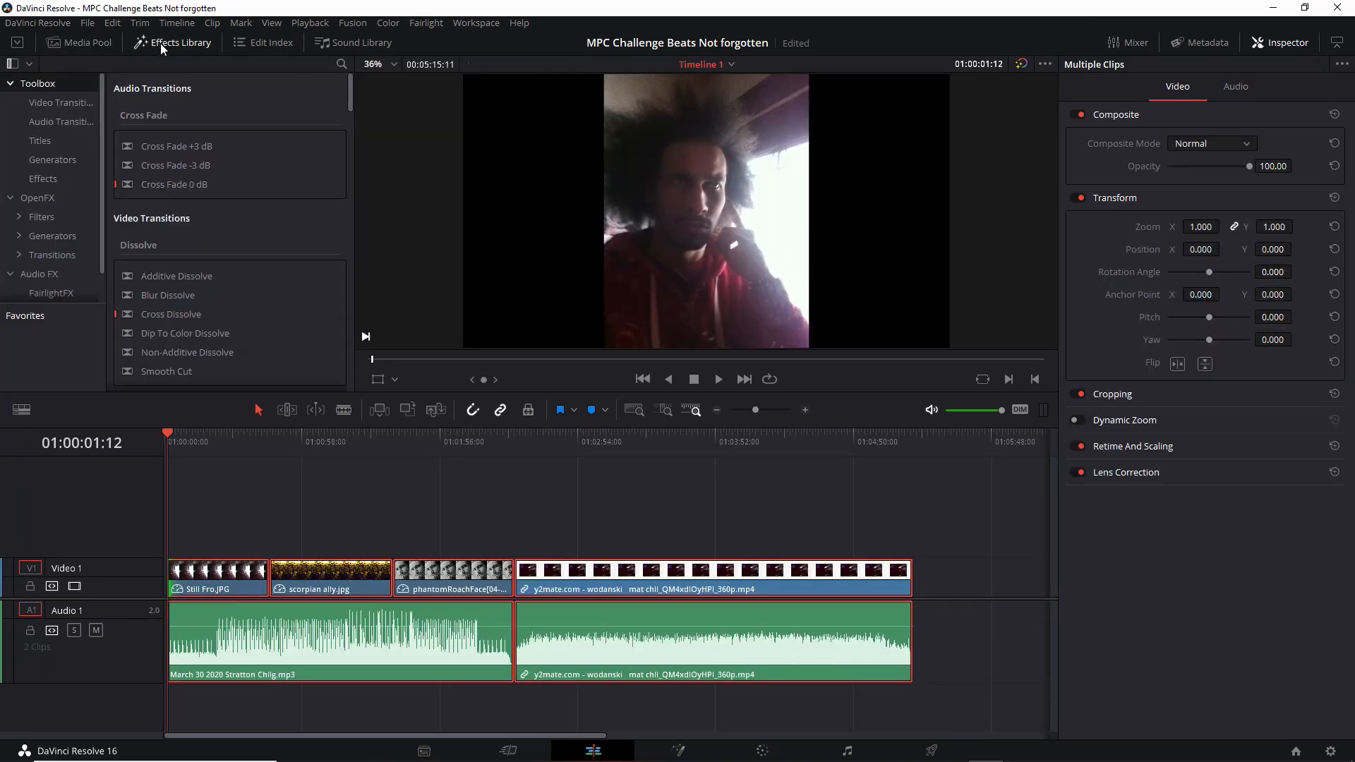
click(40, 141)
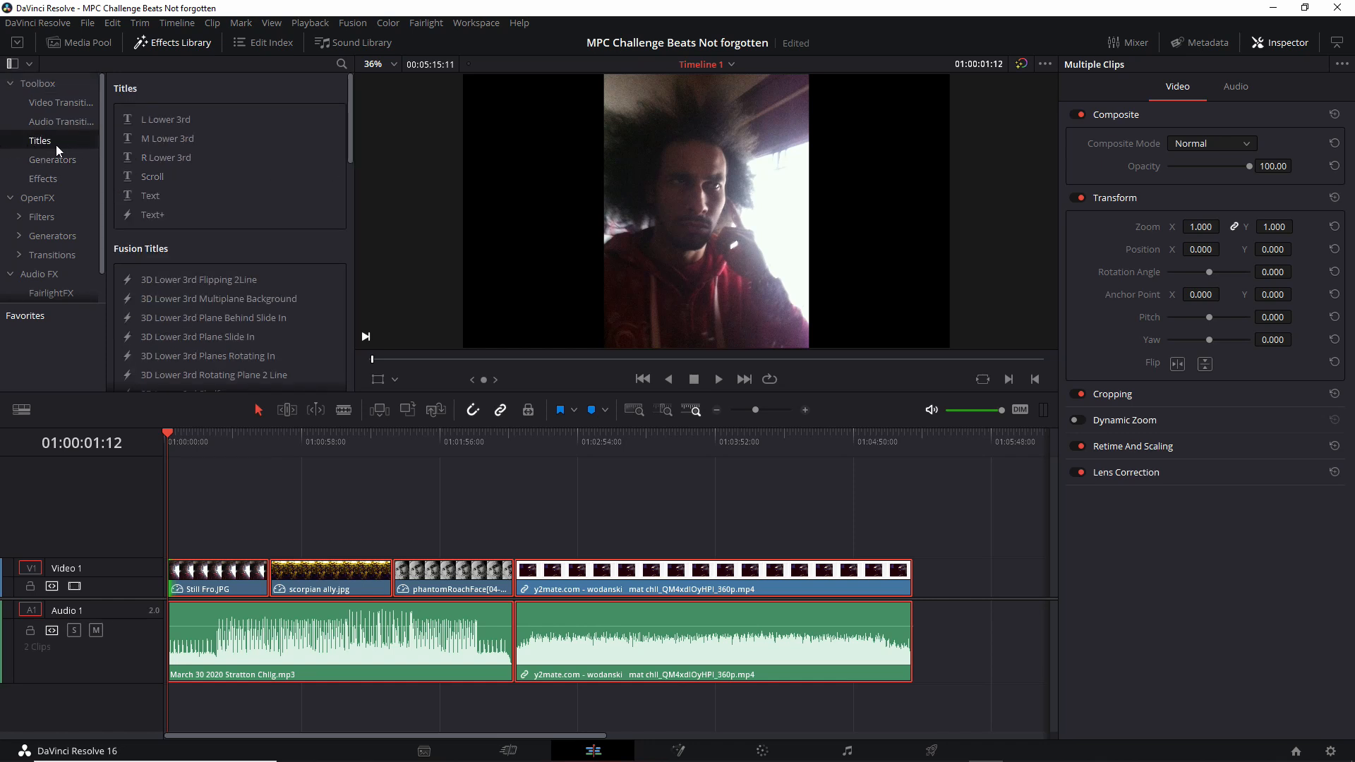
scroll(244, 260, down, 4)
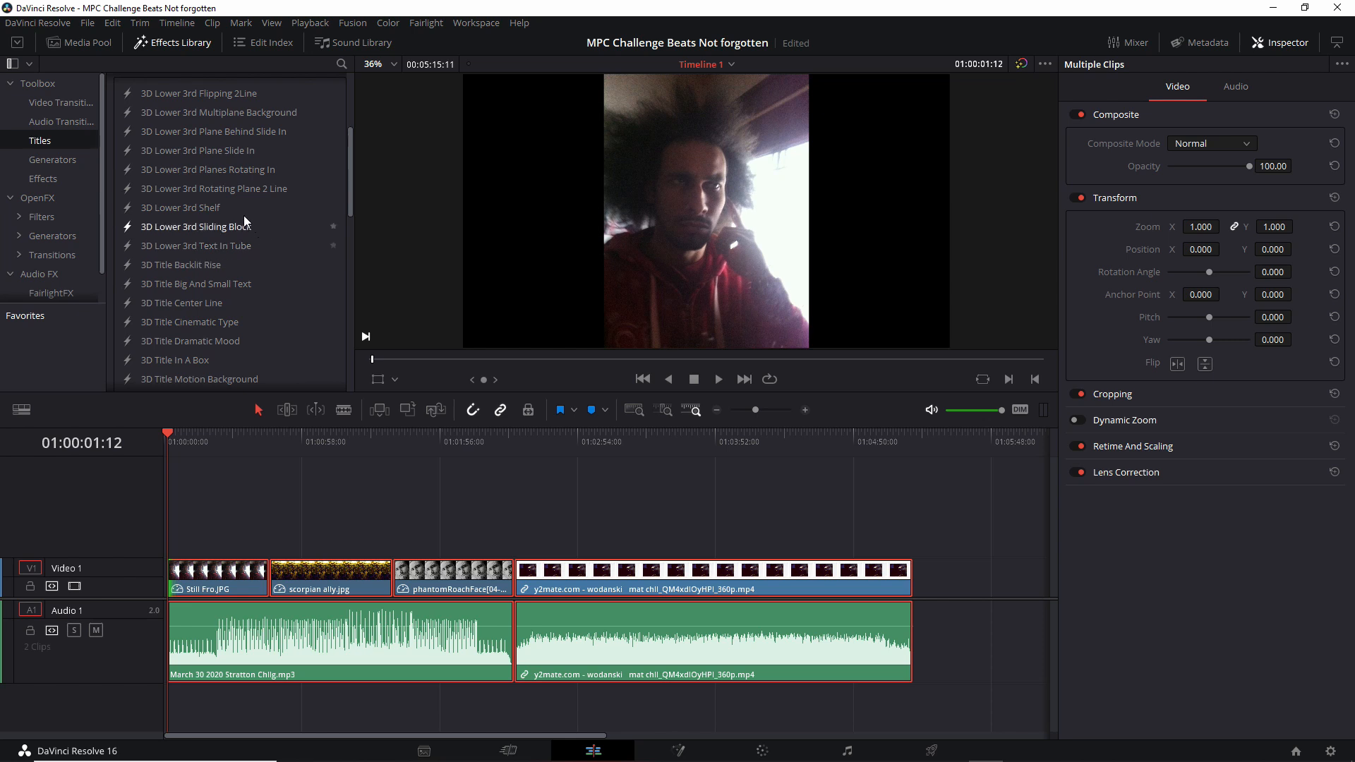
click(195, 358)
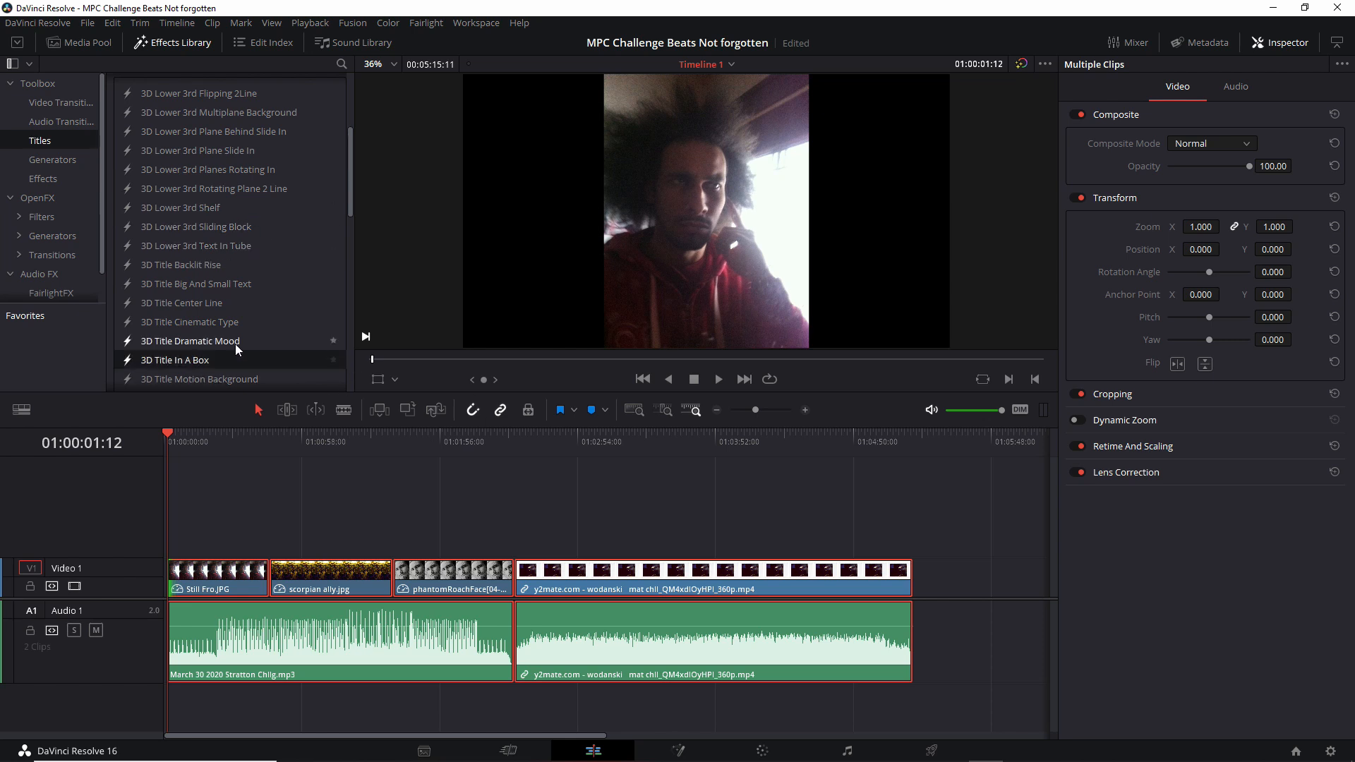
drag(204, 358, 176, 533)
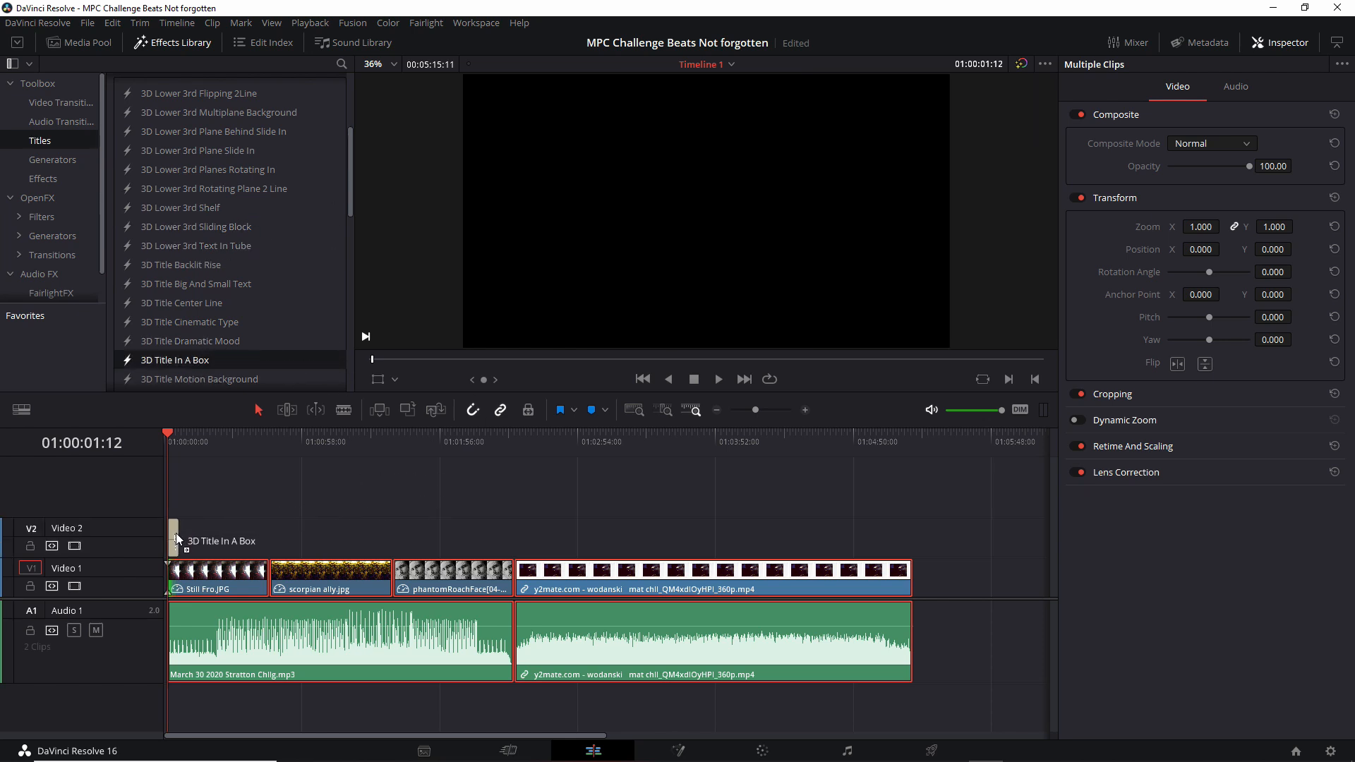
drag(185, 357, 517, 536)
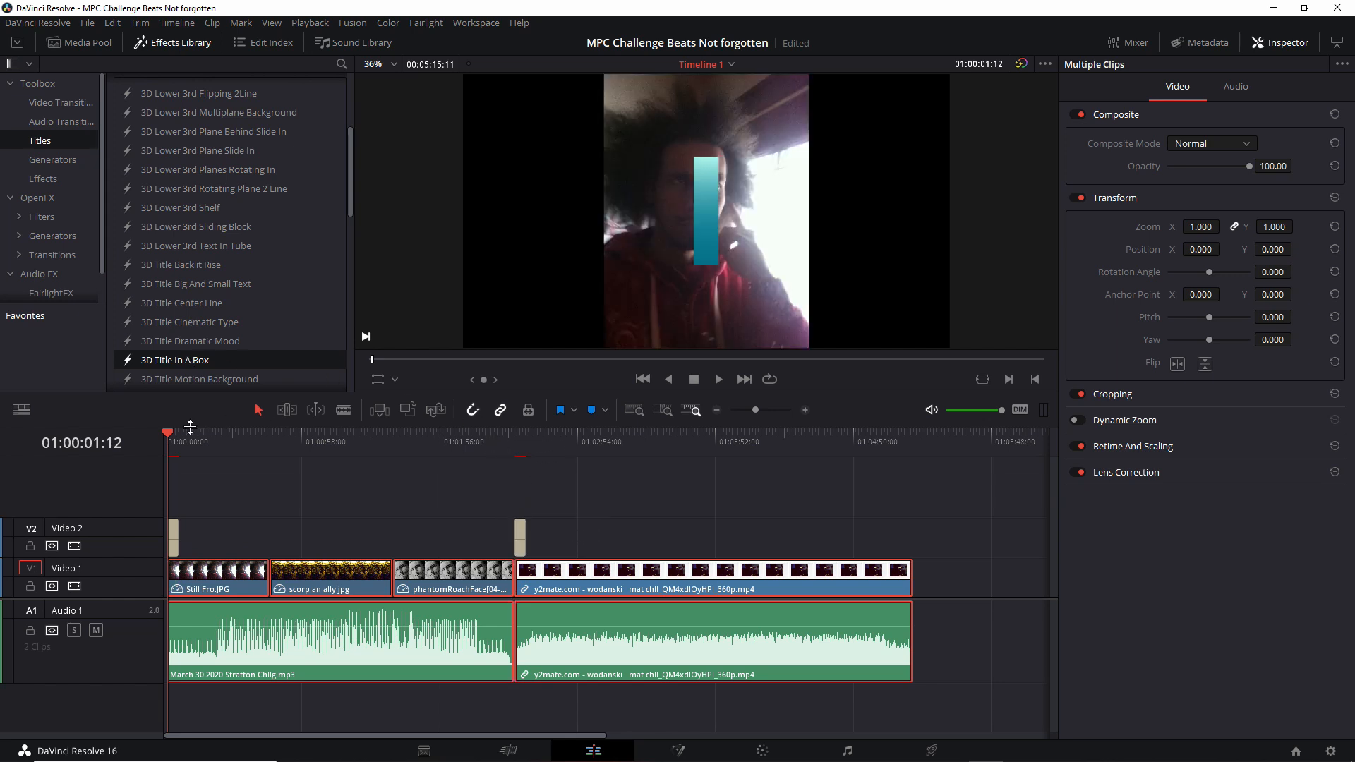
Replace the first title's main text with "Still Born Music" and preview the timeline within the scorpian ally clip
drag(177, 443, 168, 443)
scroll(238, 487, up, 1)
scroll(384, 505, up, 10)
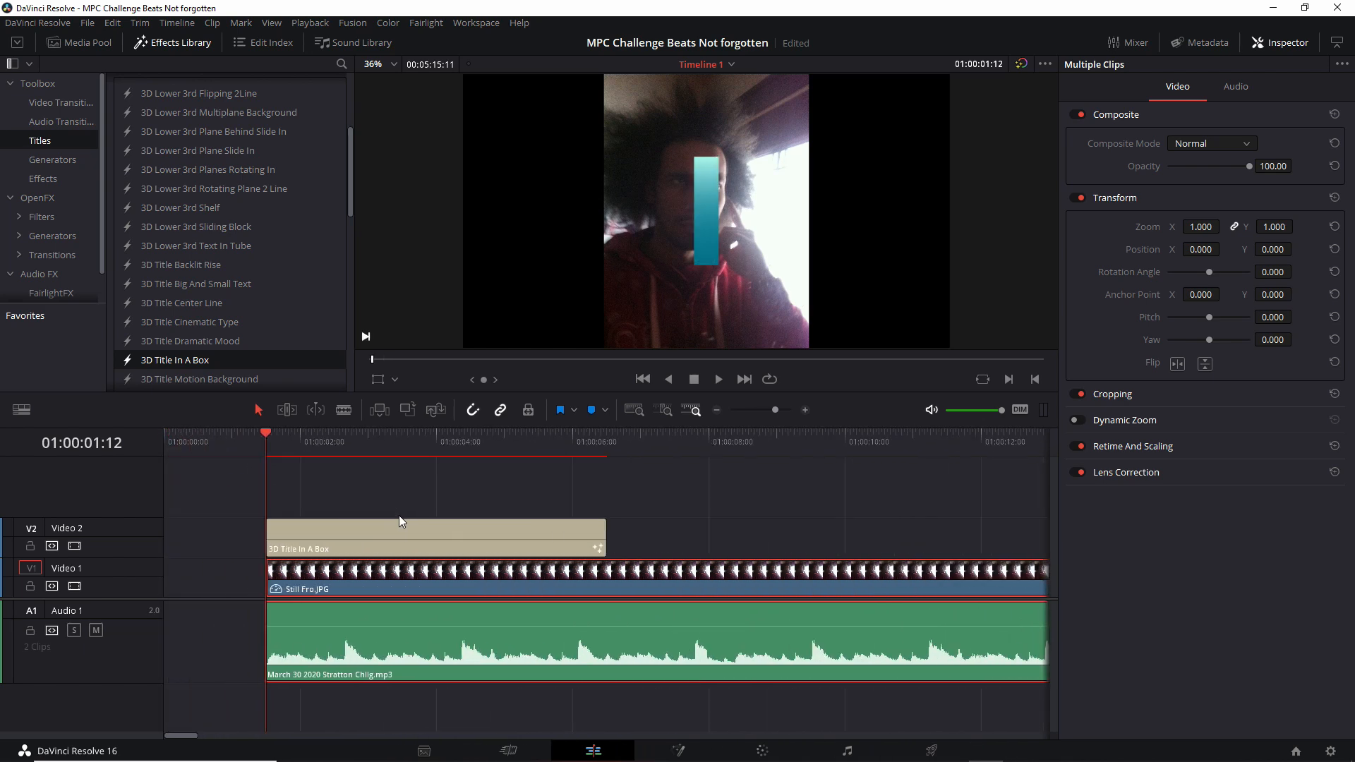
click(433, 530)
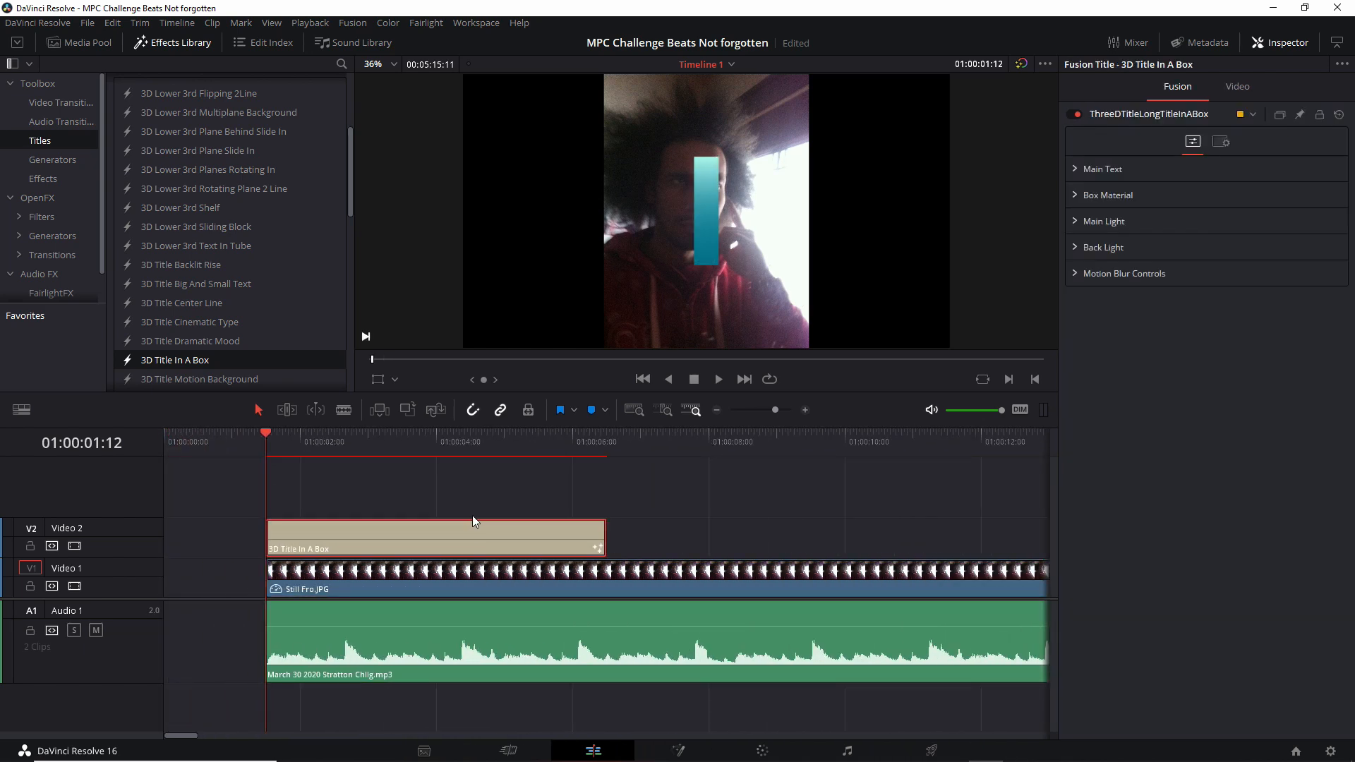
click(1080, 169)
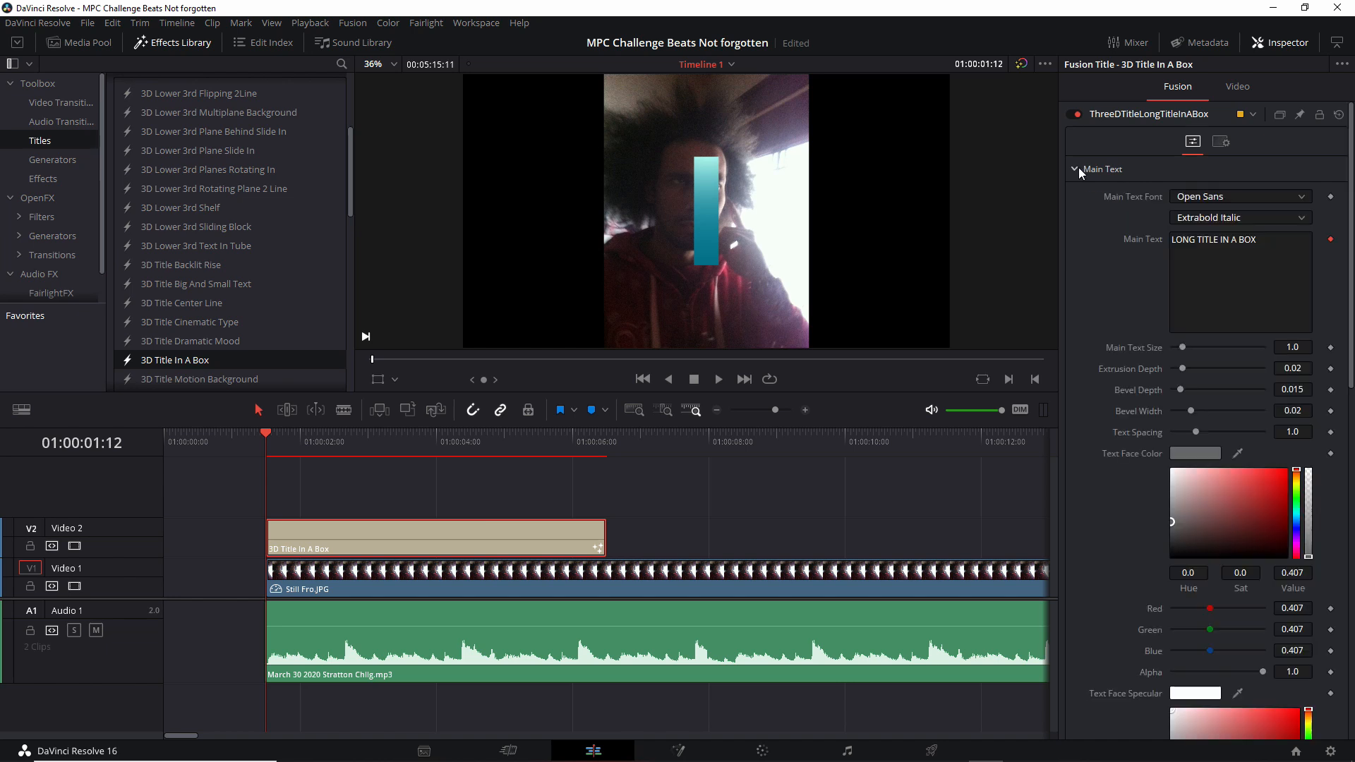
key(BackSpace)
key(BackSpace)
key(BackSpace)
key(BackSpace)
key(BackSpace)
key(BackSpace)
key(BackSpace)
key(BackSpace)
key(BackSpace)
key(BackSpace)
key(BackSpace)
key(BackSpace)
key(BackSpace)
key(BackSpace)
key(BackSpace)
key(BackSpace)
key(BackSpace)
key(BackSpace)
key(BackSpace)
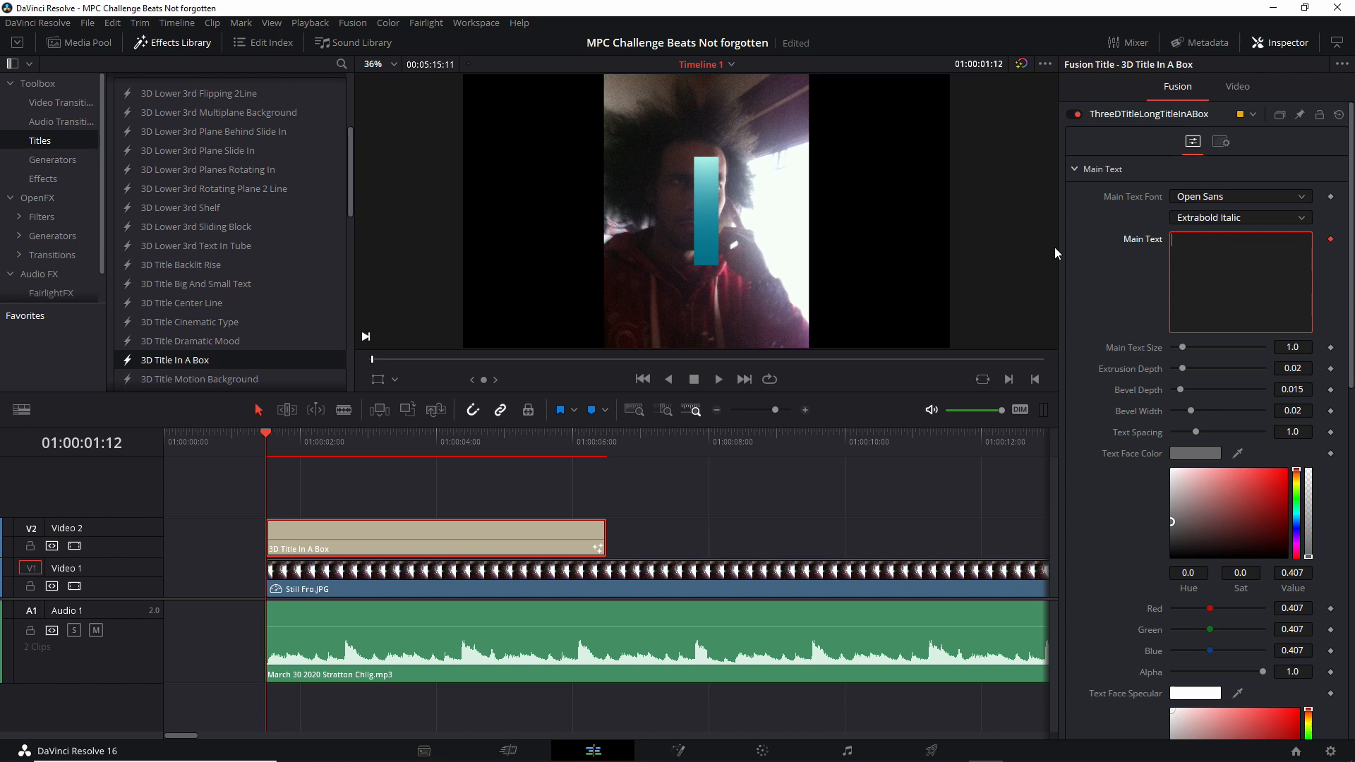
text(Still Born Music)
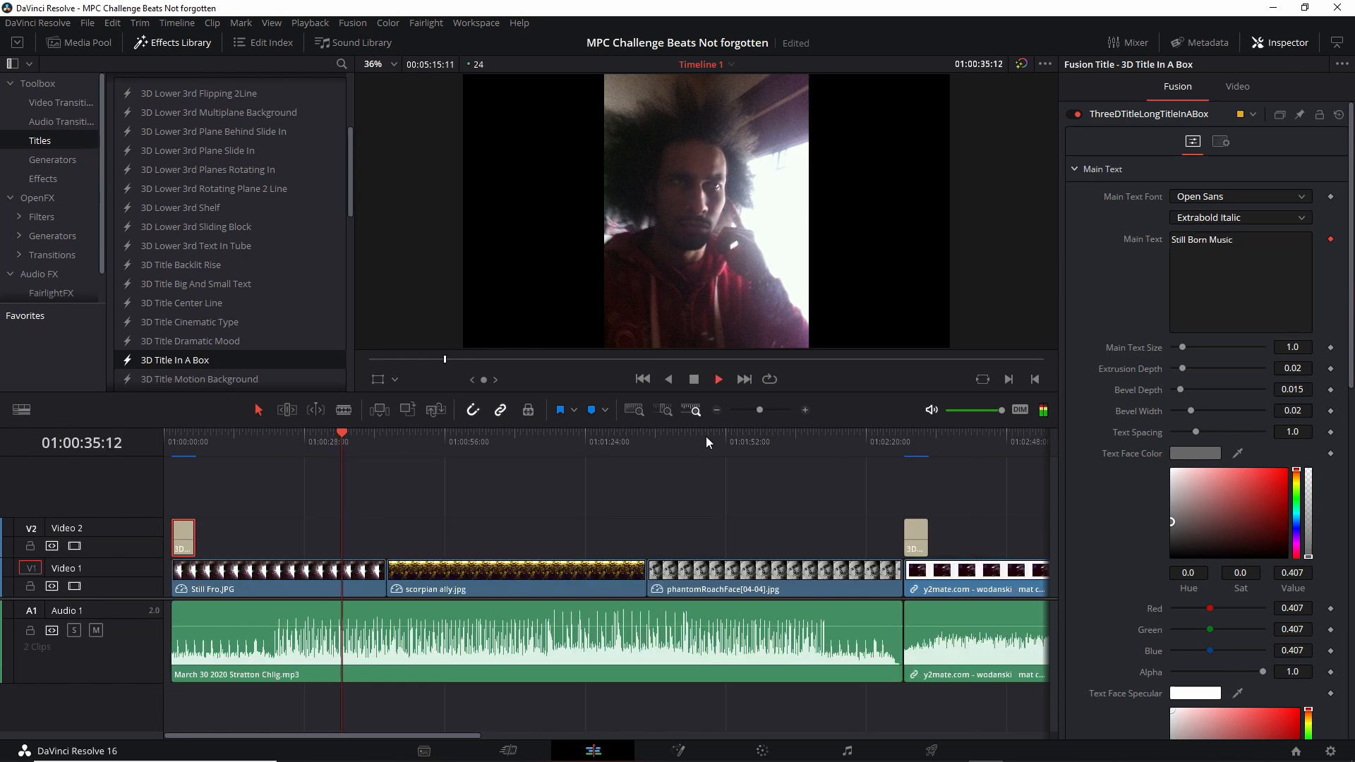
click(552, 442)
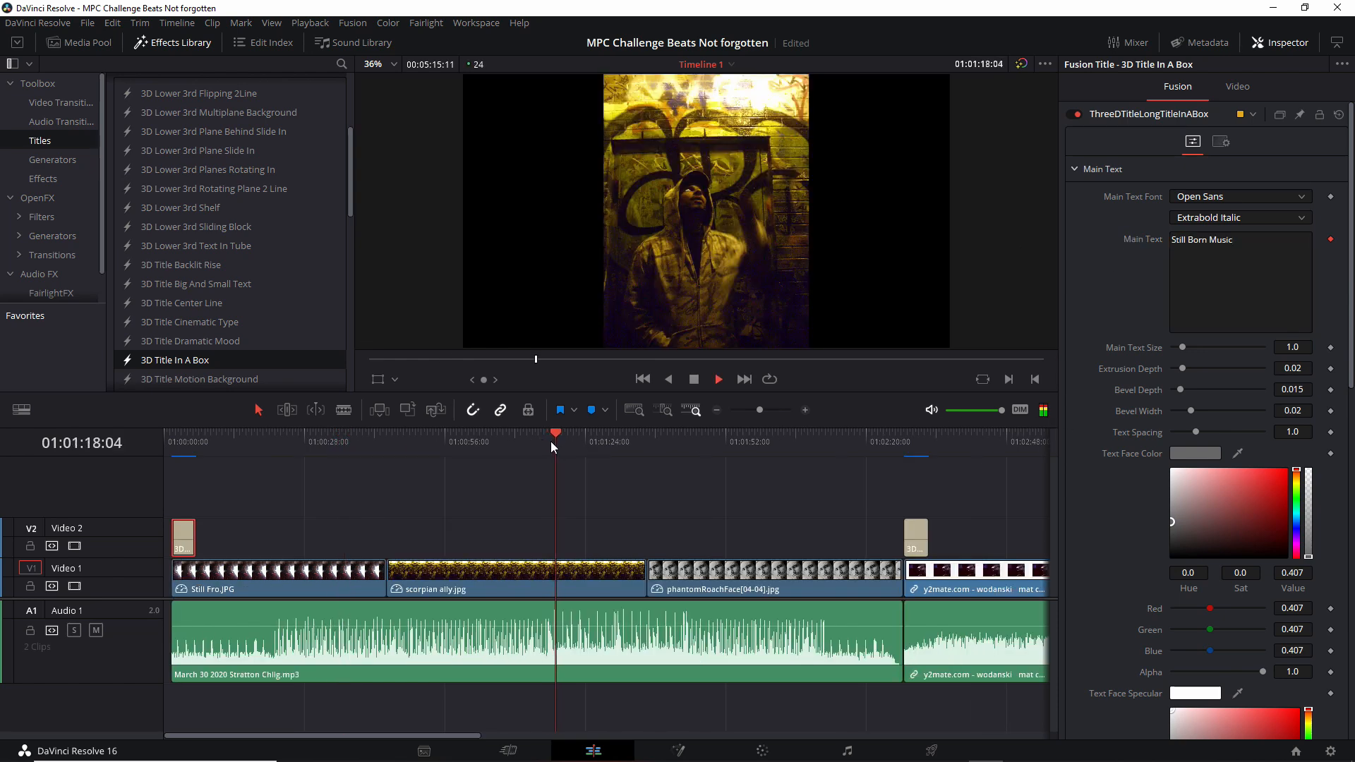
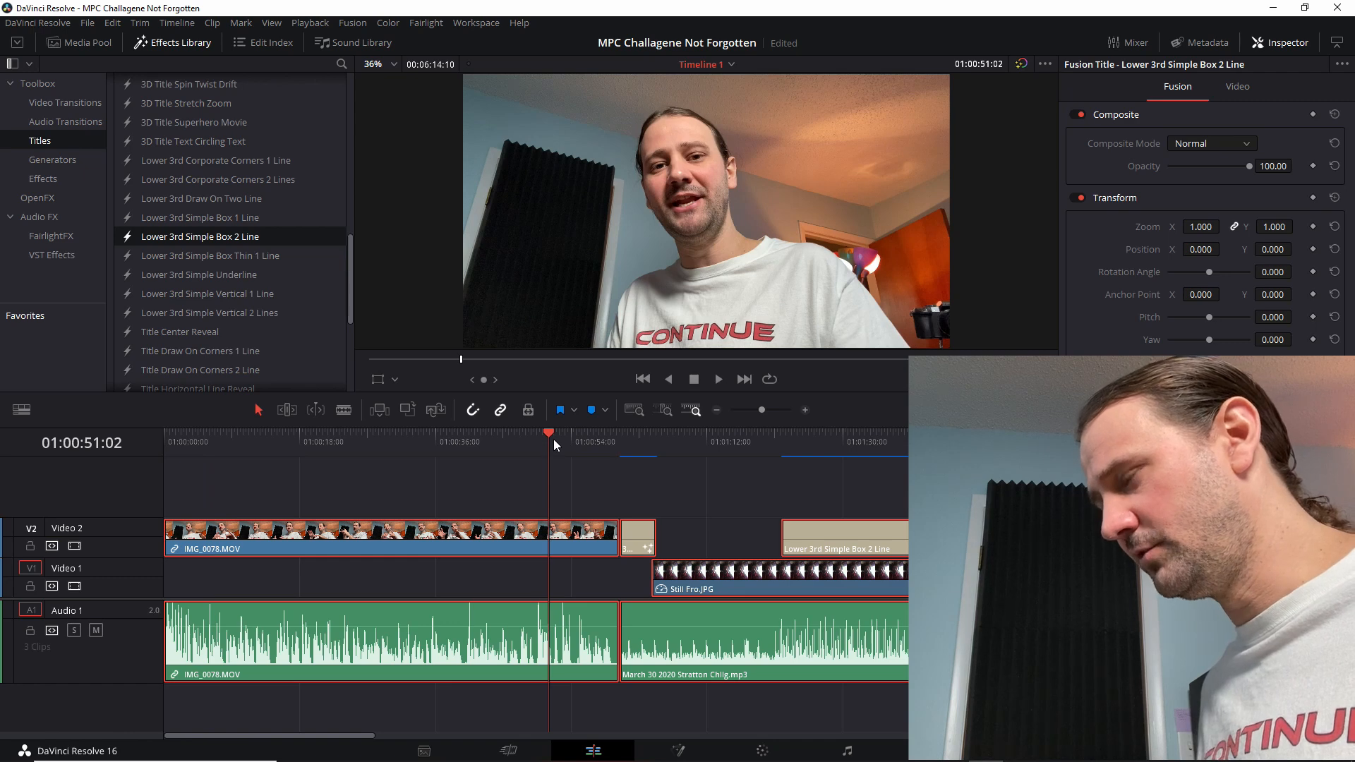
Split the IMG_0078.MOV clip at 01:00:51:17 near its end and play back from the cut
scroll(650, 491, up, 3)
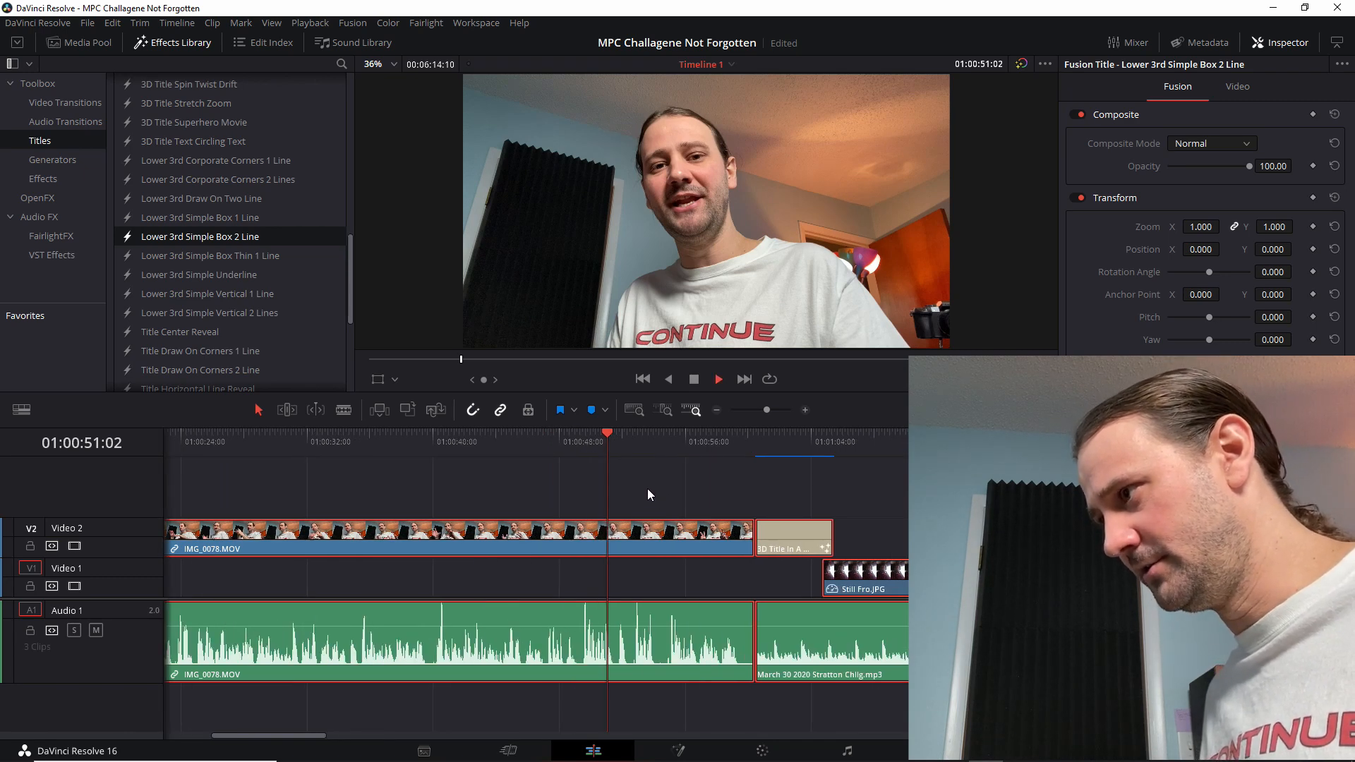
key(space)
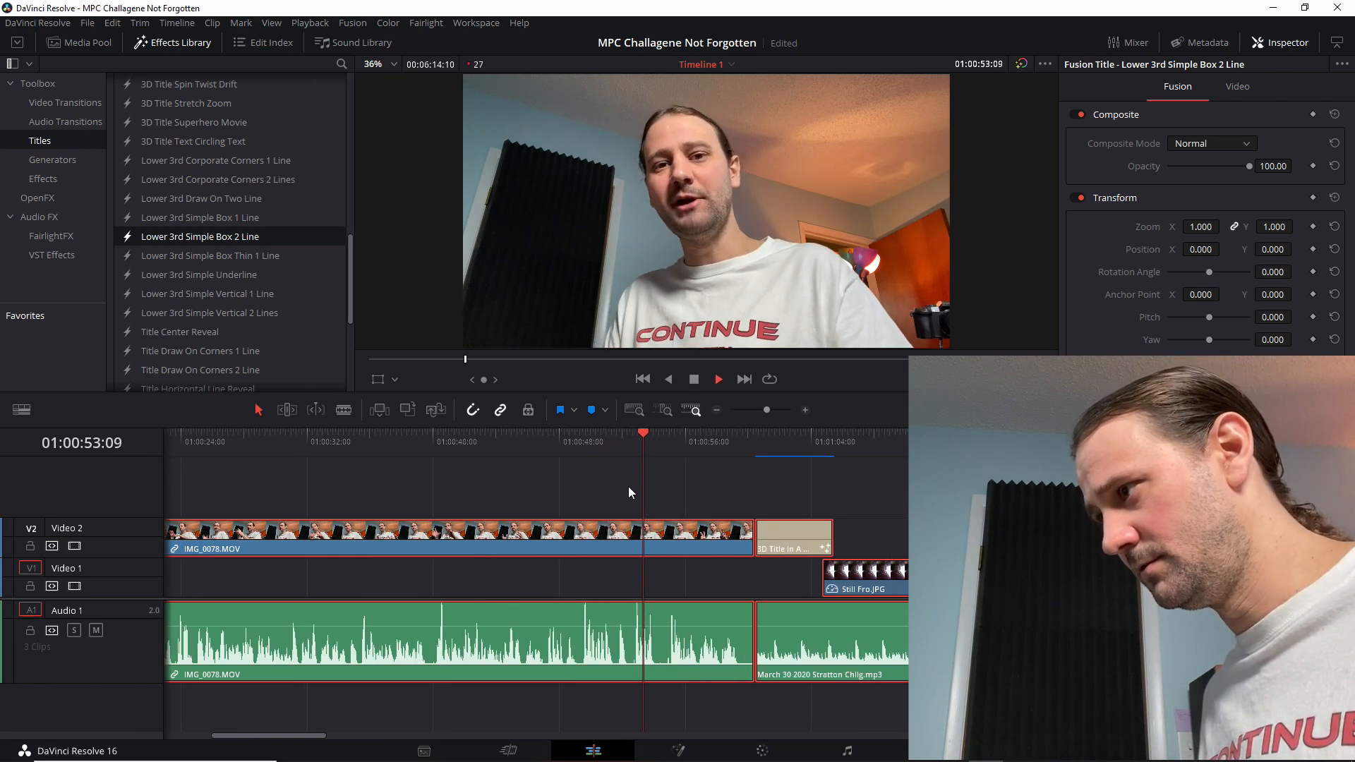
click(618, 439)
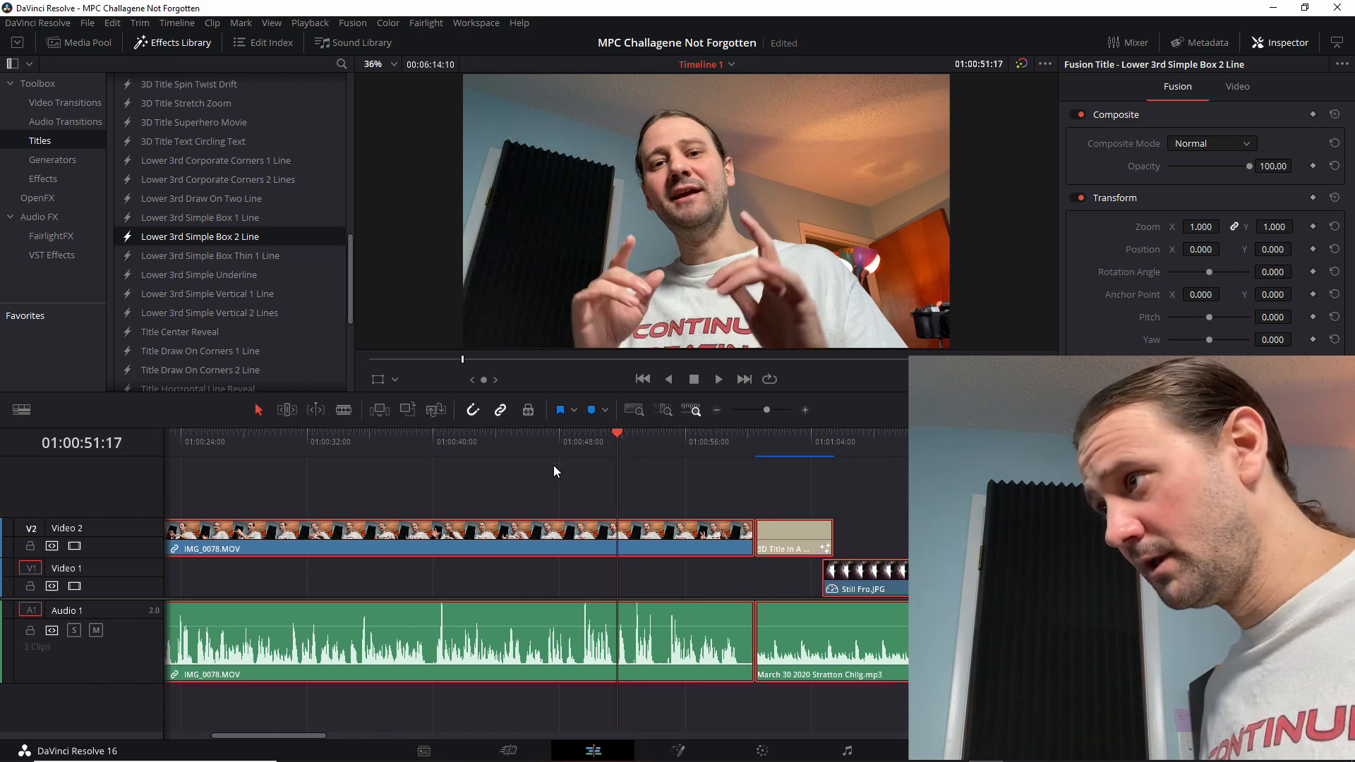
click(342, 411)
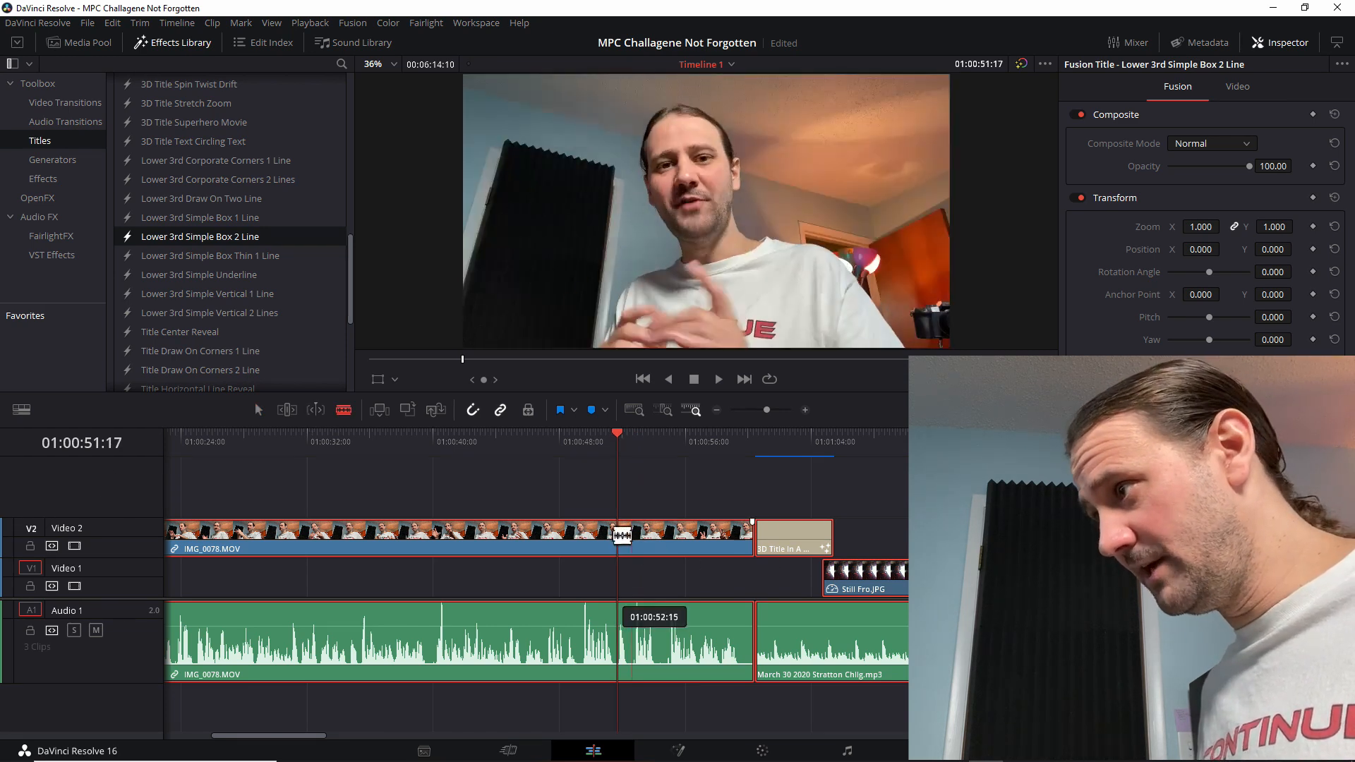
click(619, 536)
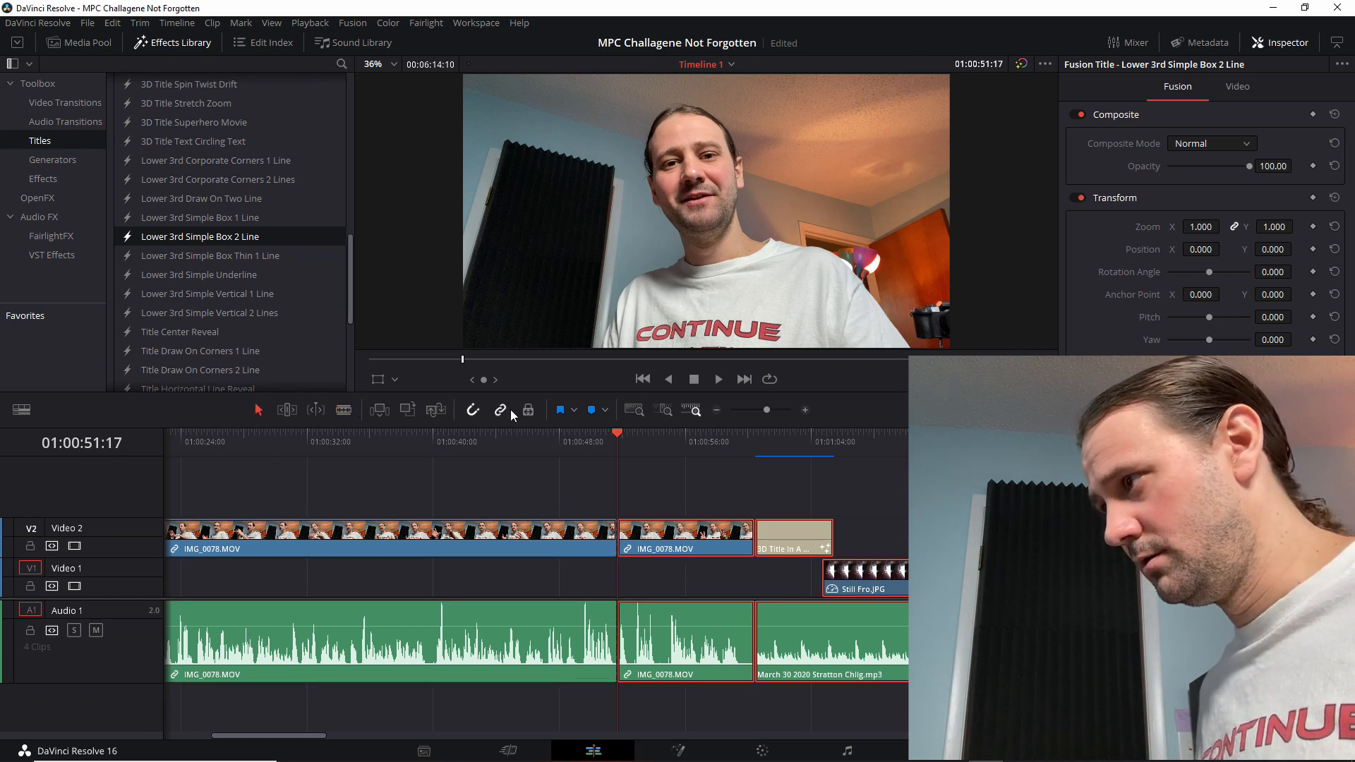
key(space)
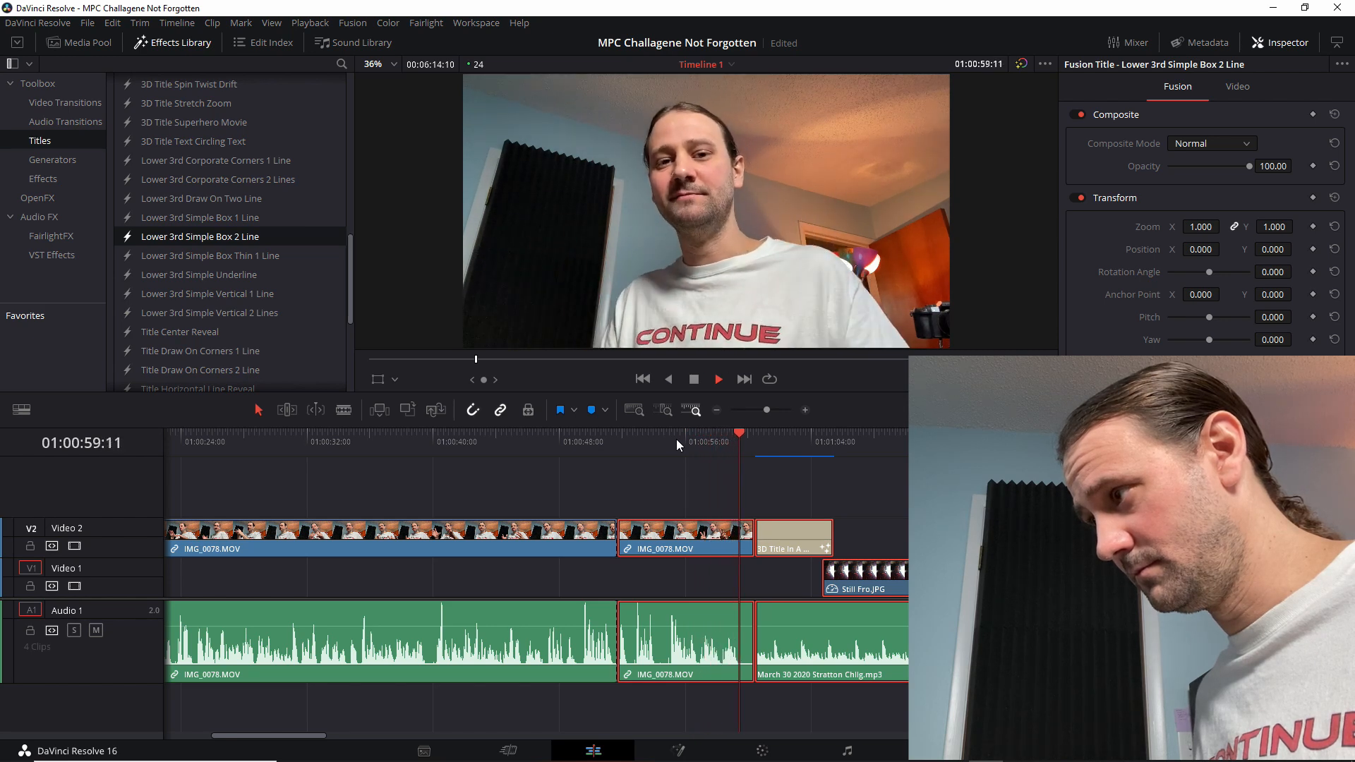
Ripple trim the start of the second IMG_0078.MOV segment so the following clips close up, and play back the result
drag(676, 439, 670, 437)
key(ctrl+shift+[)
key(space)
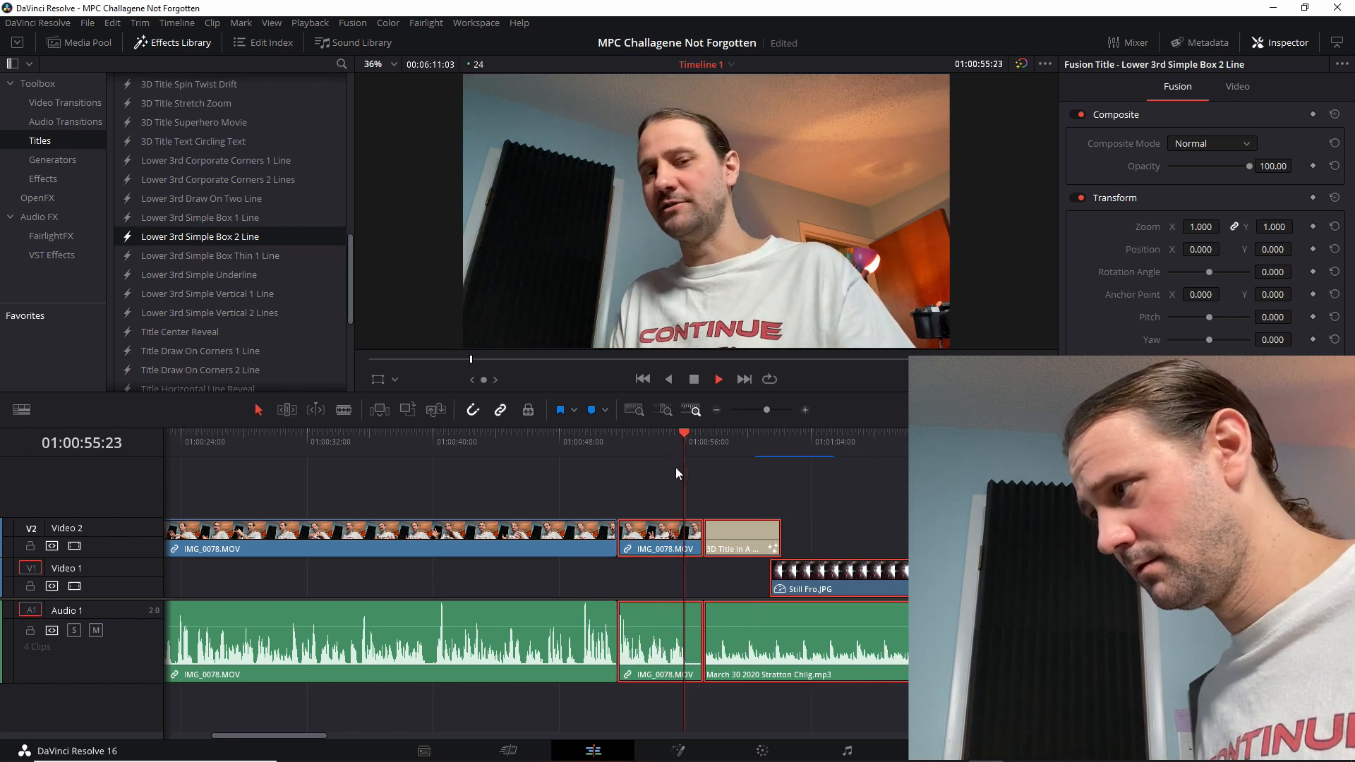
Split the second IMG_0078.MOV segment just before its end and ripple delete the leftover piece ahead of the first 3D title
click(343, 411)
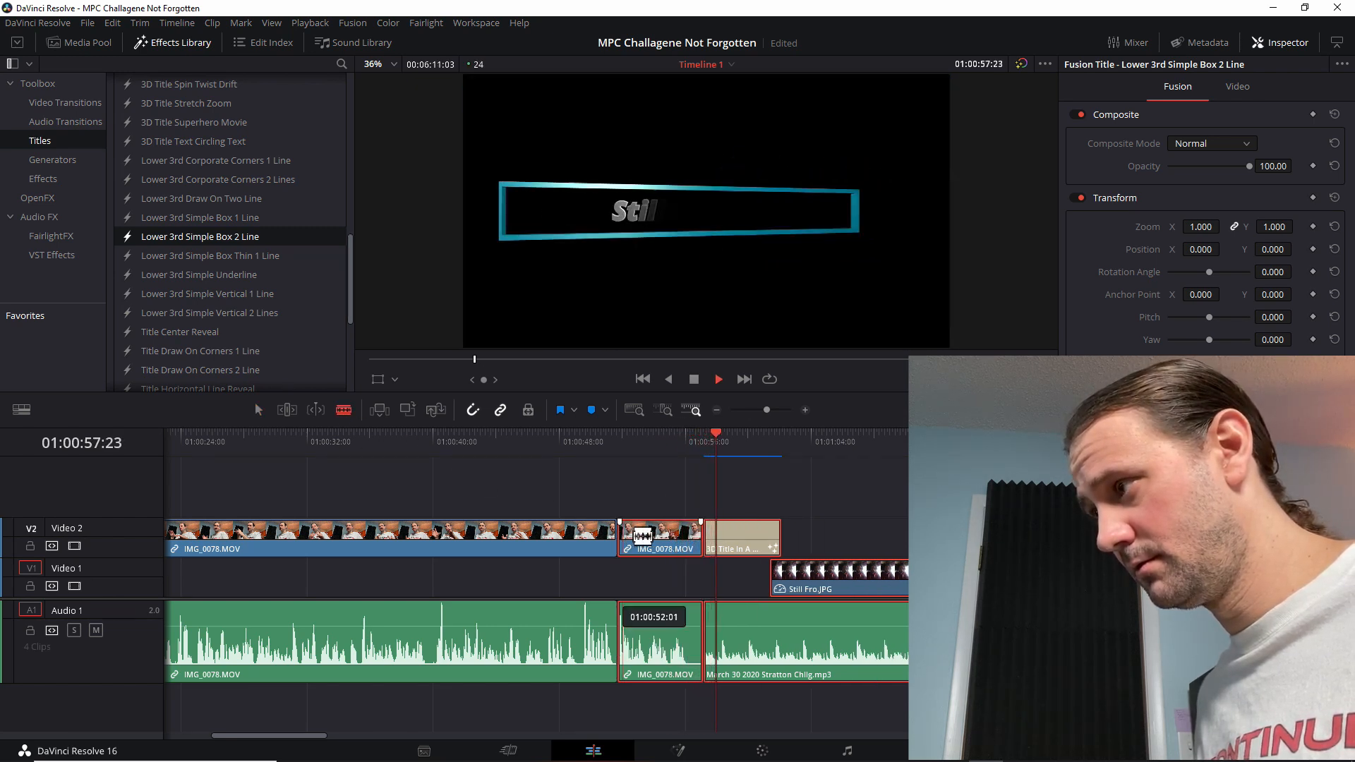
click(690, 540)
key(space)
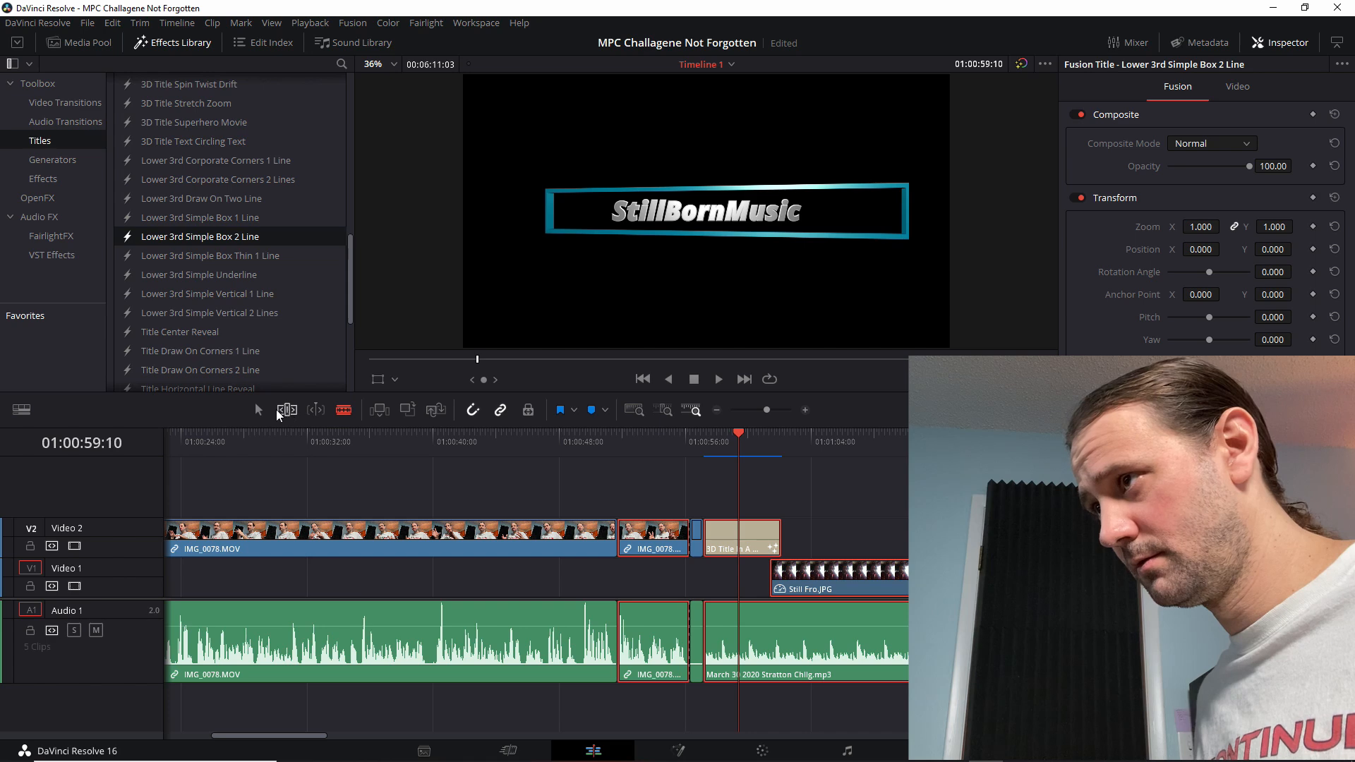
click(696, 535)
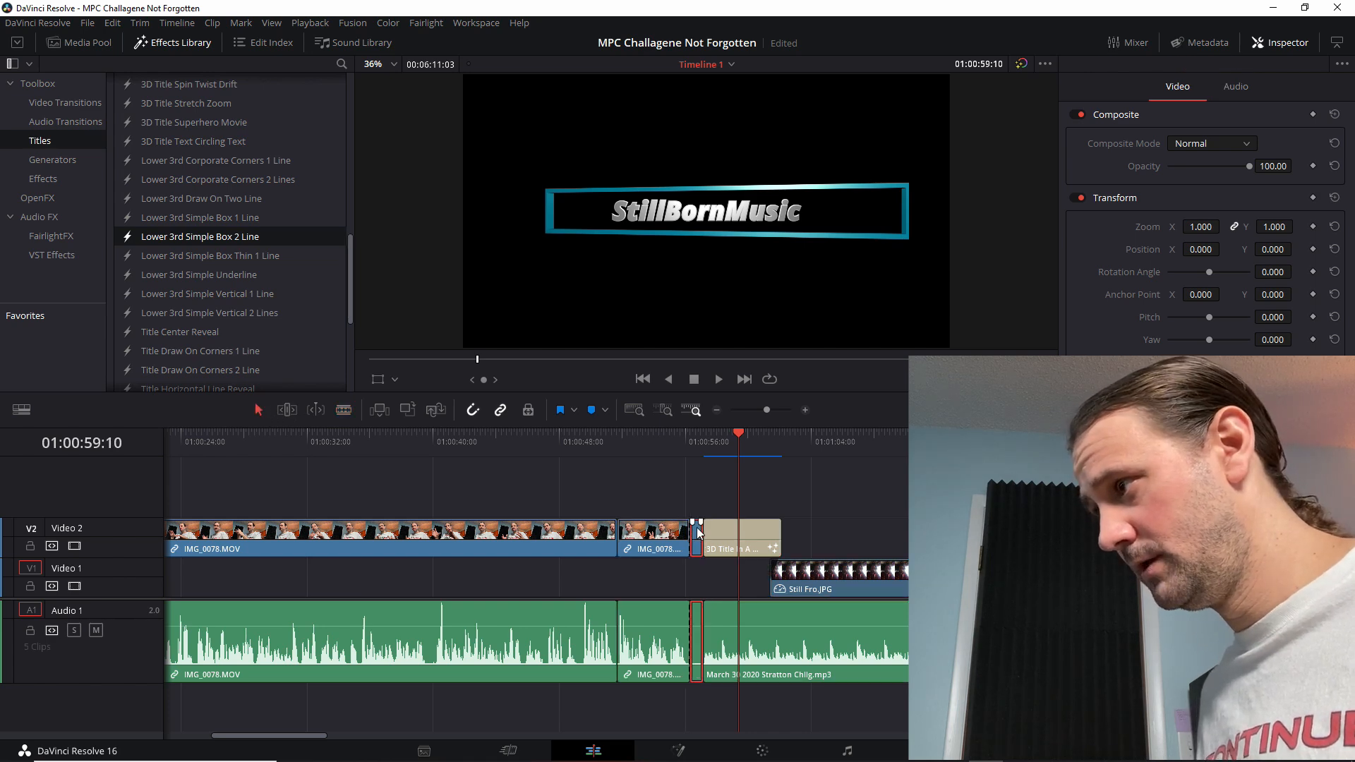
key(Delete)
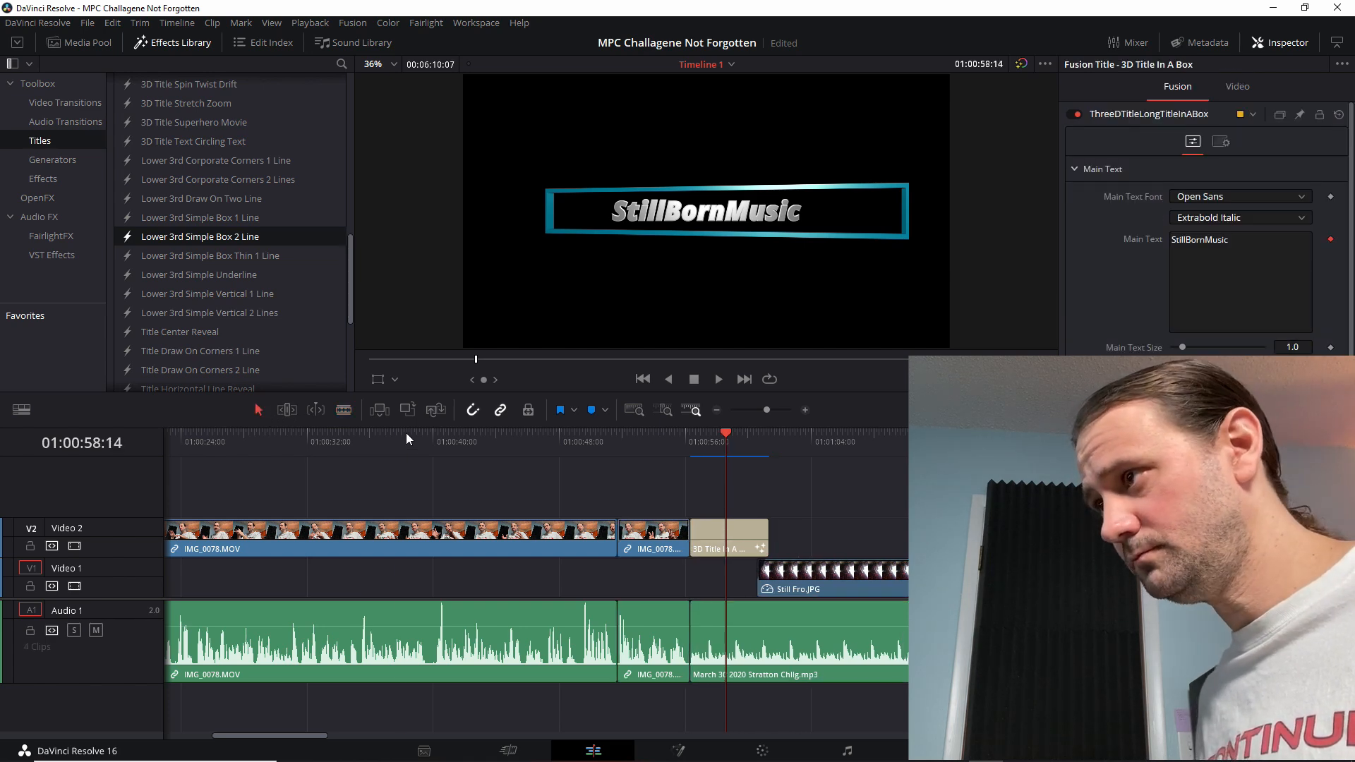
Look over the image and music clips across the whole timeline and play back the first 3D title from its start
click(406, 436)
key(Home)
scroll(620, 611, down, 8)
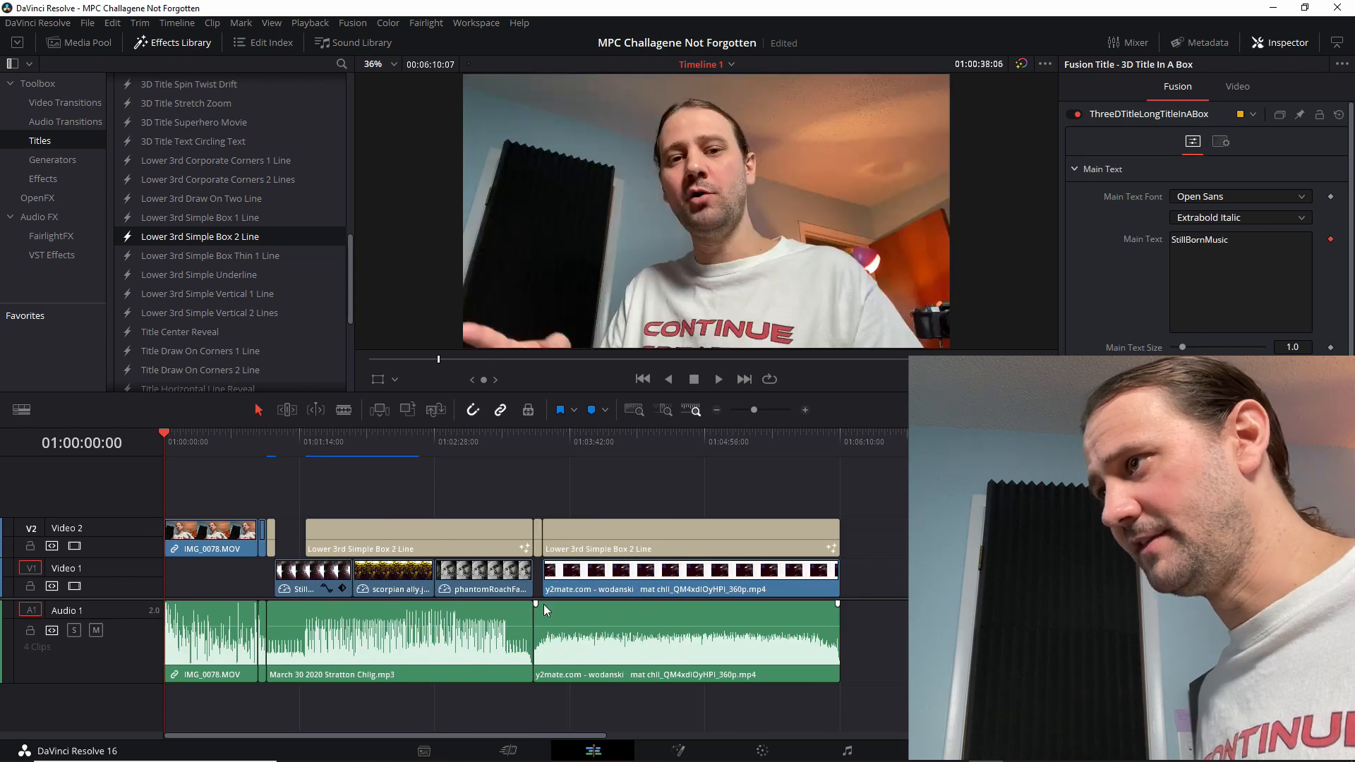
click(544, 606)
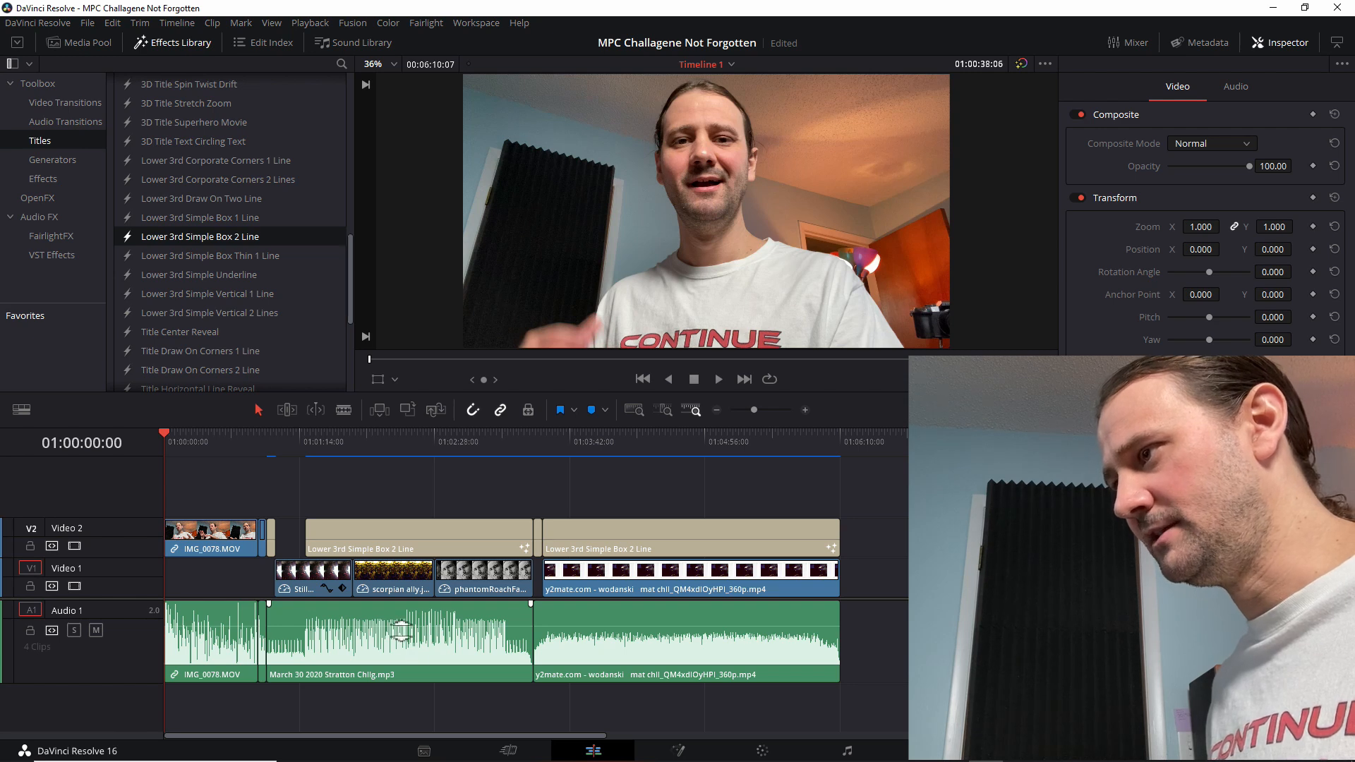
click(310, 582)
click(370, 577)
click(461, 576)
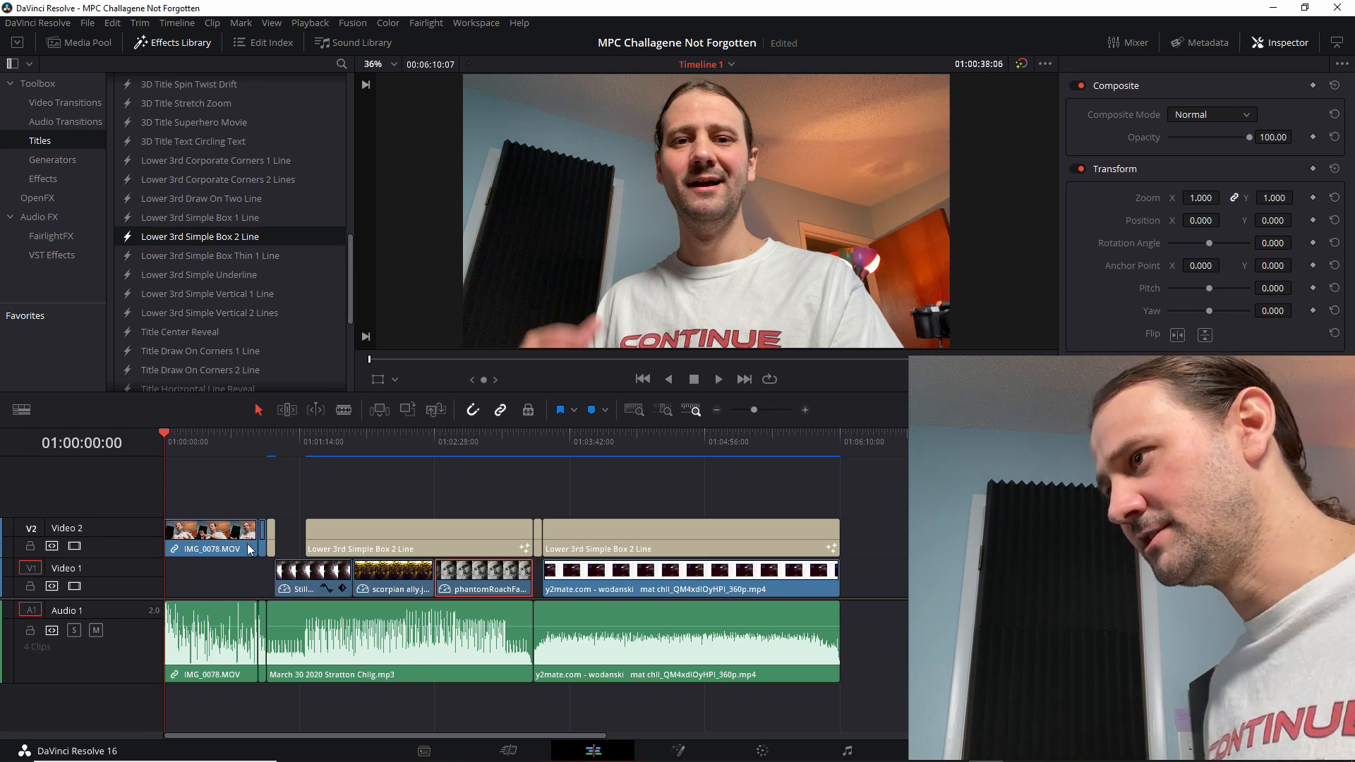
click(269, 532)
click(269, 440)
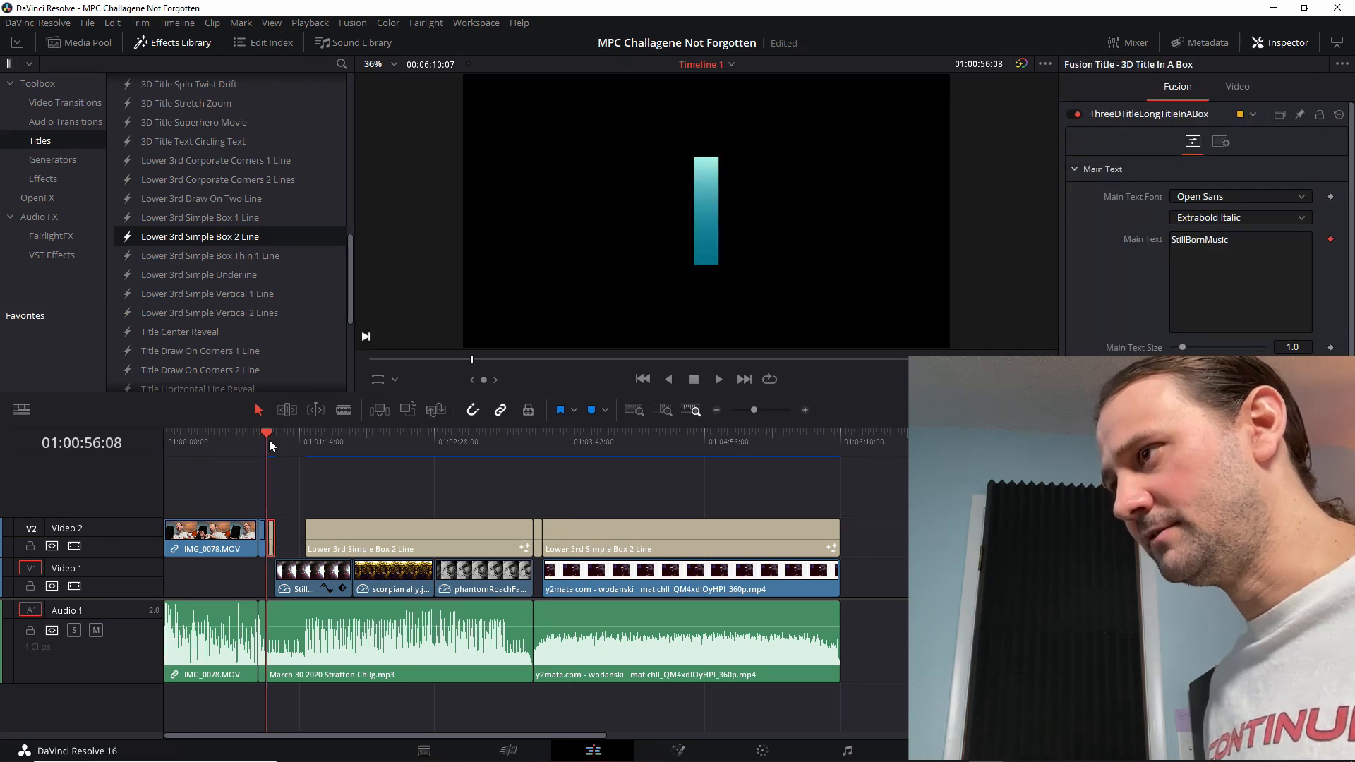
key(space)
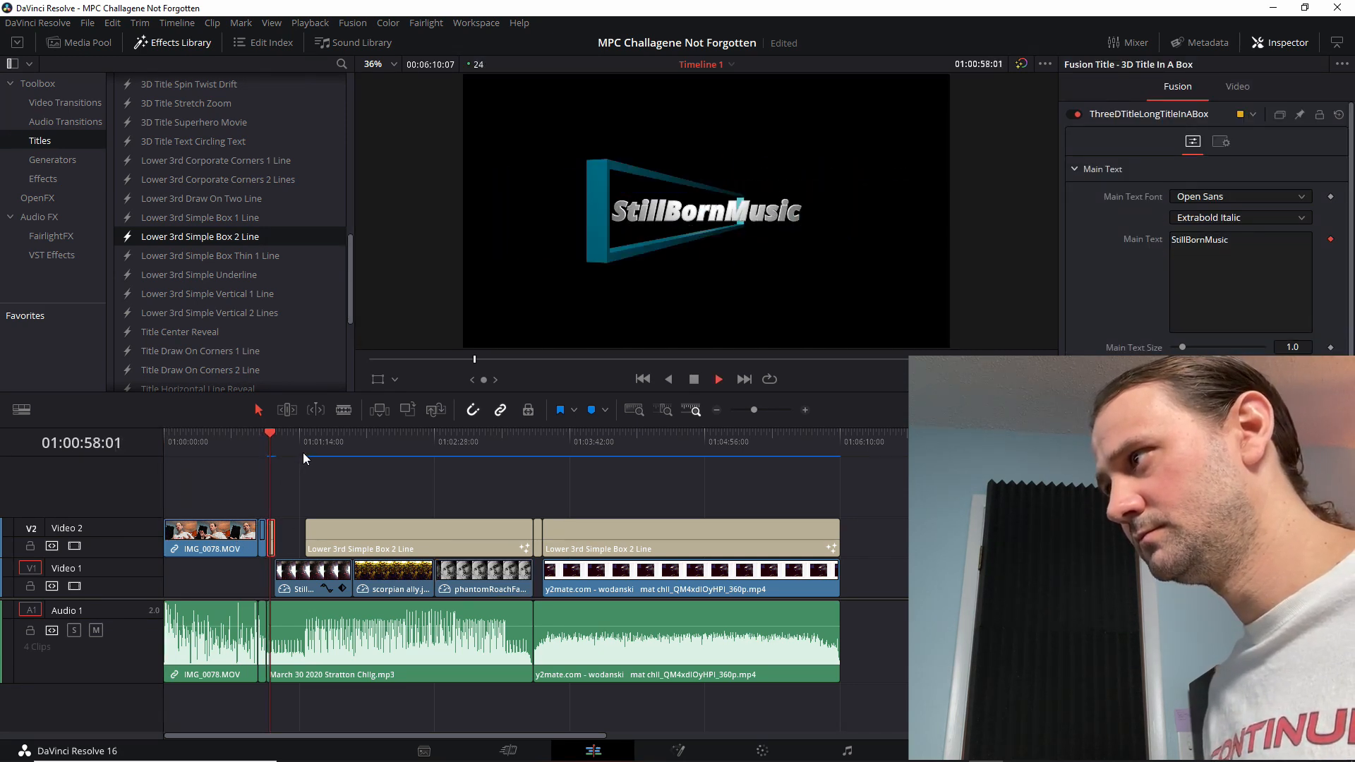
key(space)
Move both IMG_0078.MOV segments from Video 2 down to Video 1, keeping their positions in time
click(233, 533)
scroll(392, 547, up, 3)
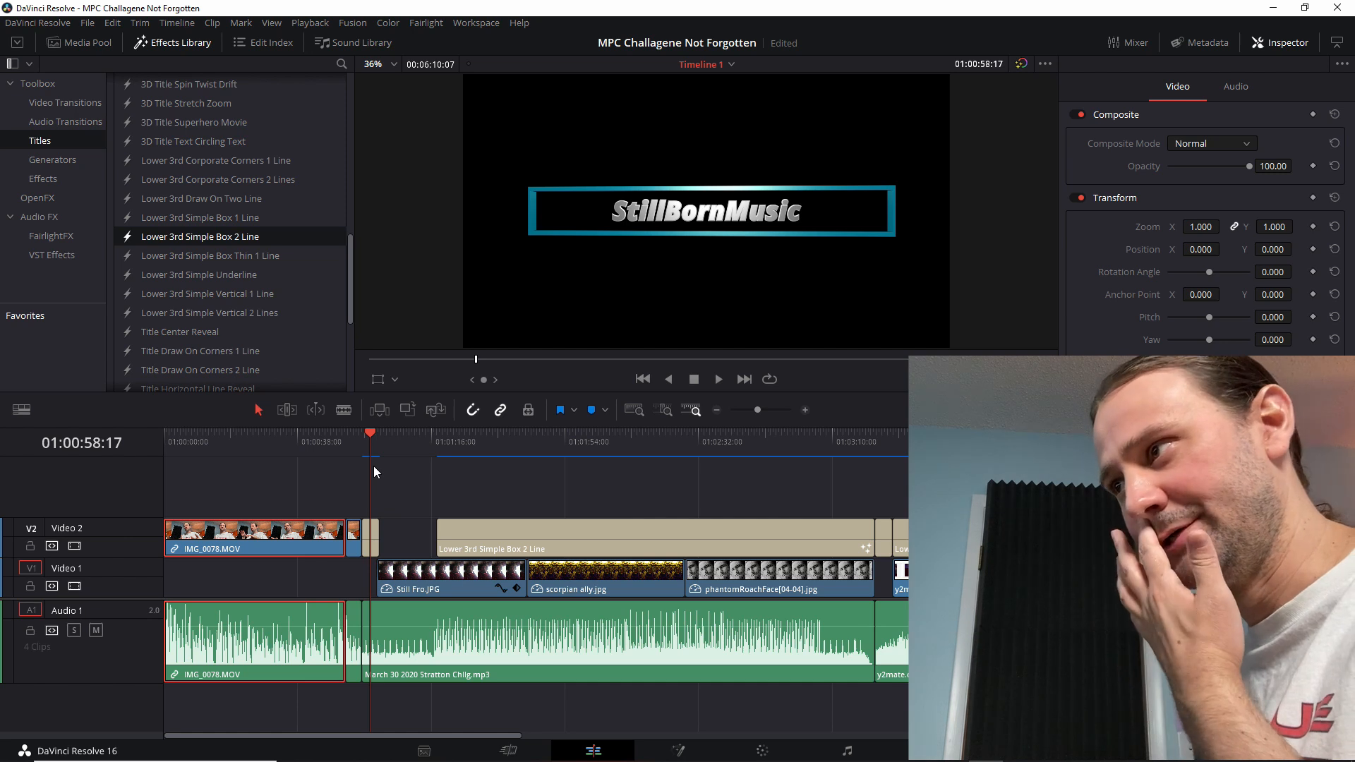
drag(182, 548, 191, 580)
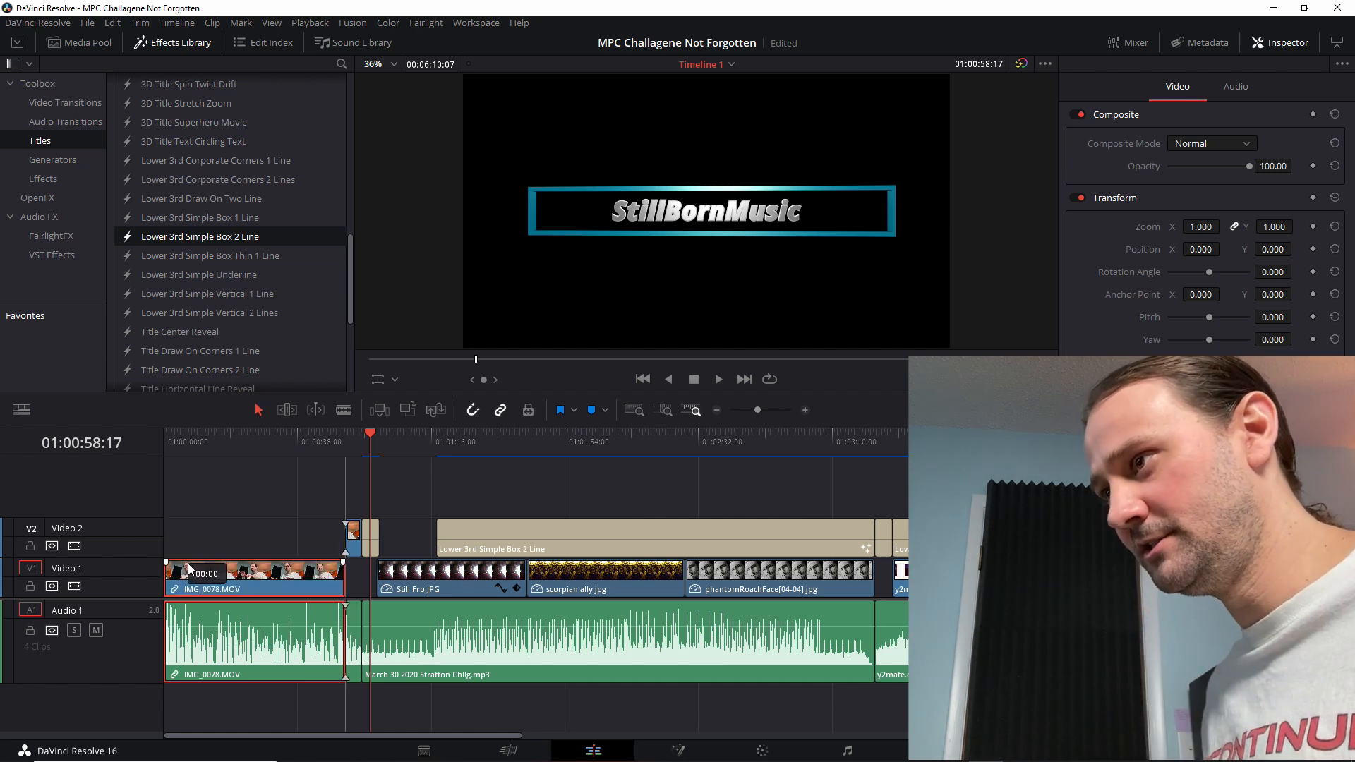
click(353, 538)
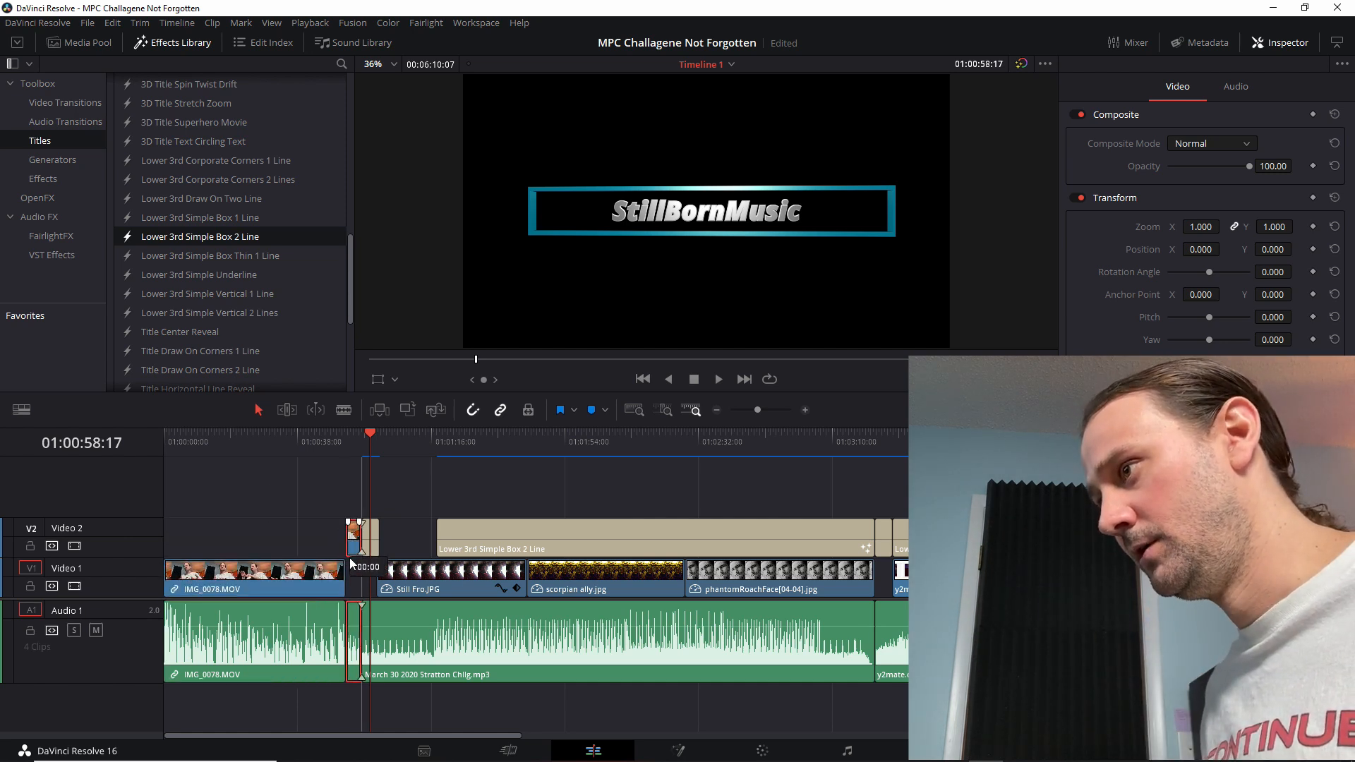
drag(351, 561, 348, 573)
Play back the first 3D title into the Still Fro image, and the start of its Lower 3rd Simple Box 2 Line title
click(363, 452)
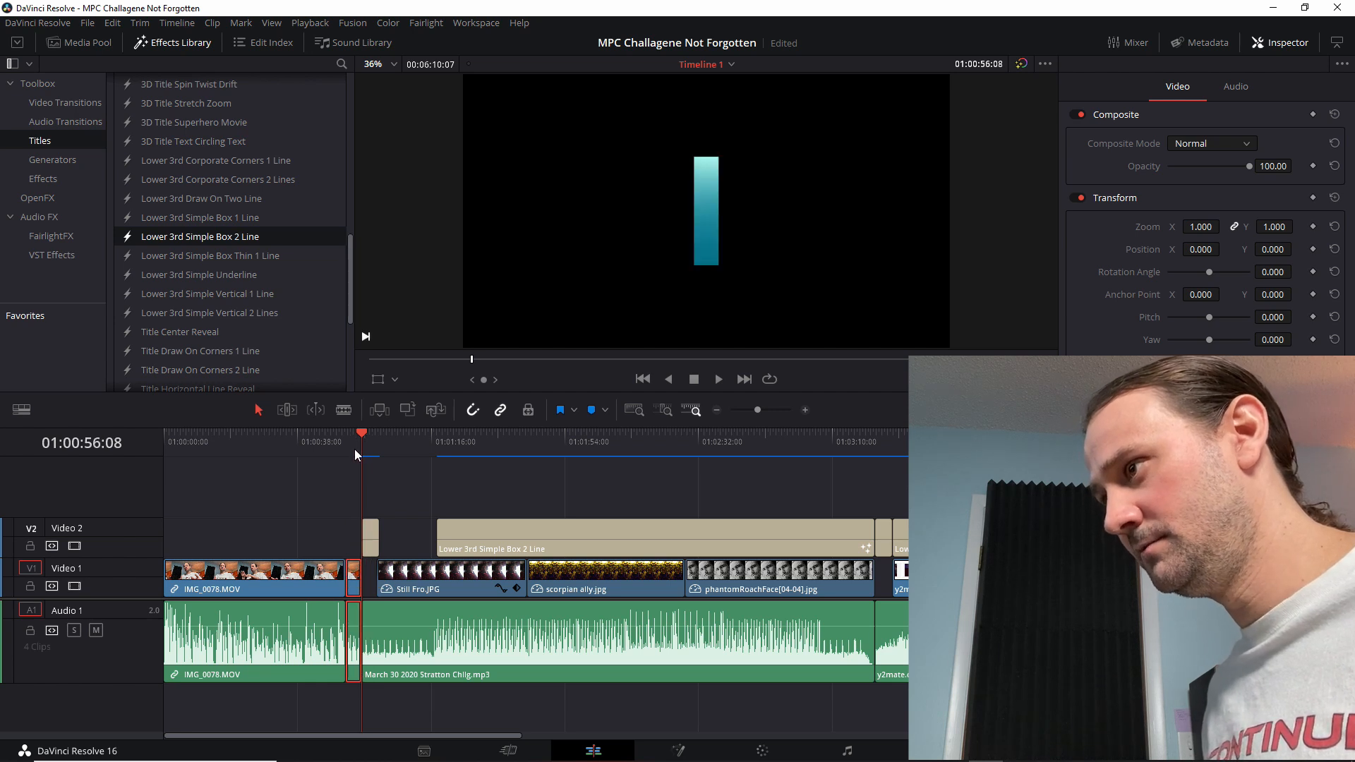
key(space)
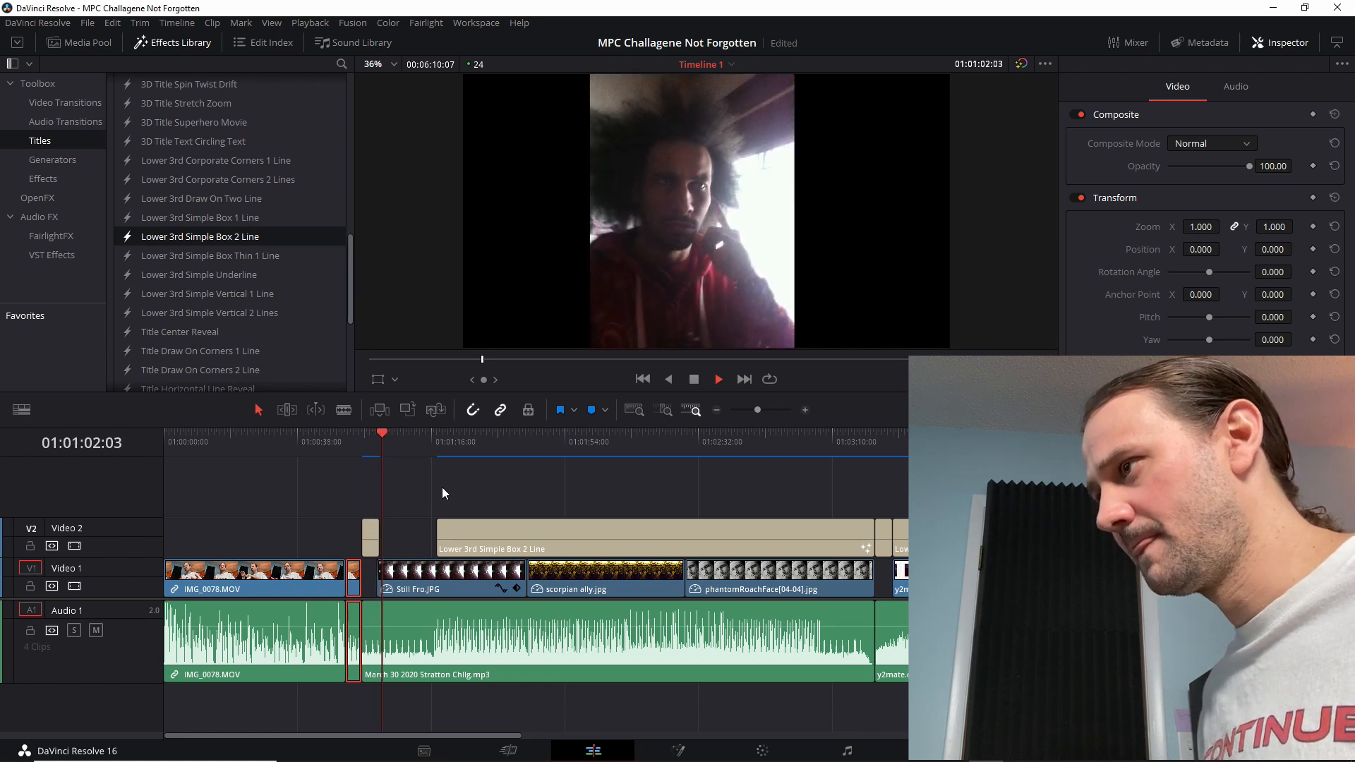
click(443, 442)
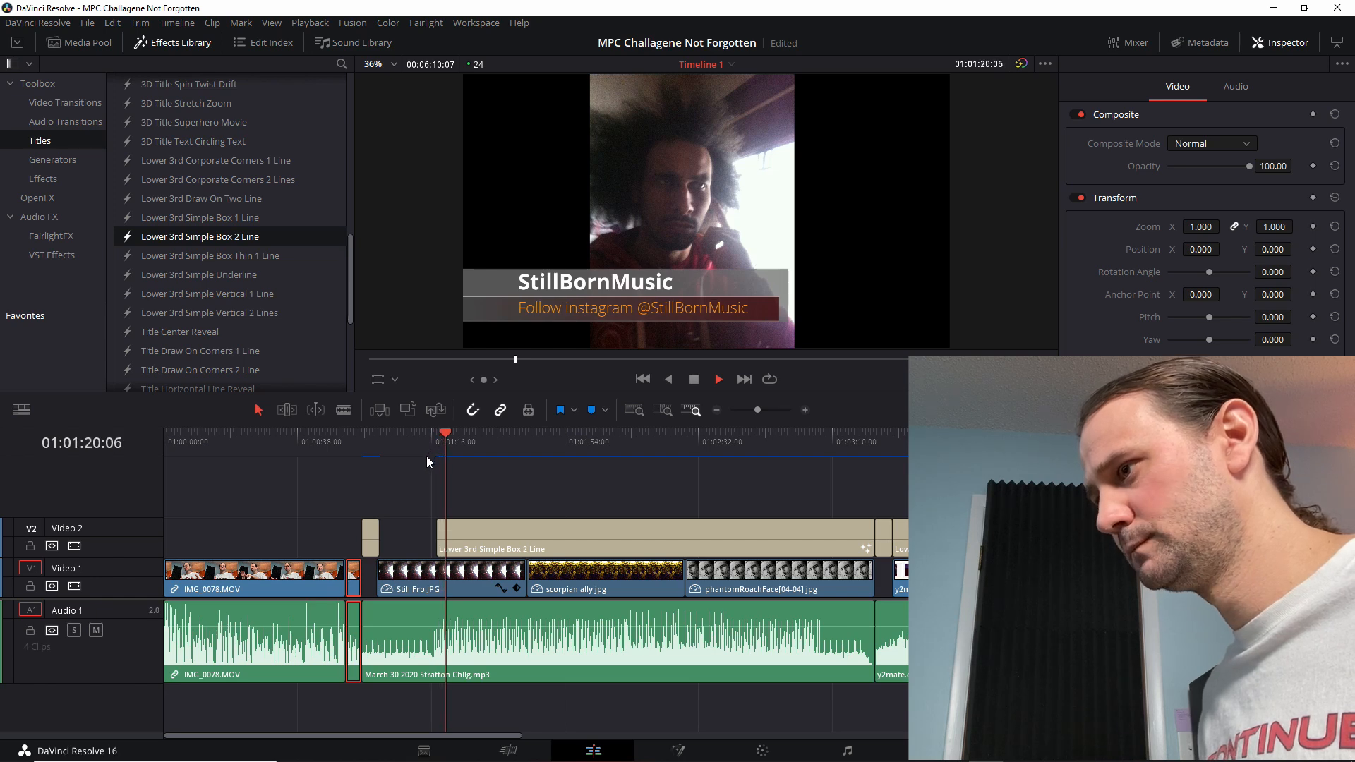
mouse_move(591, 761)
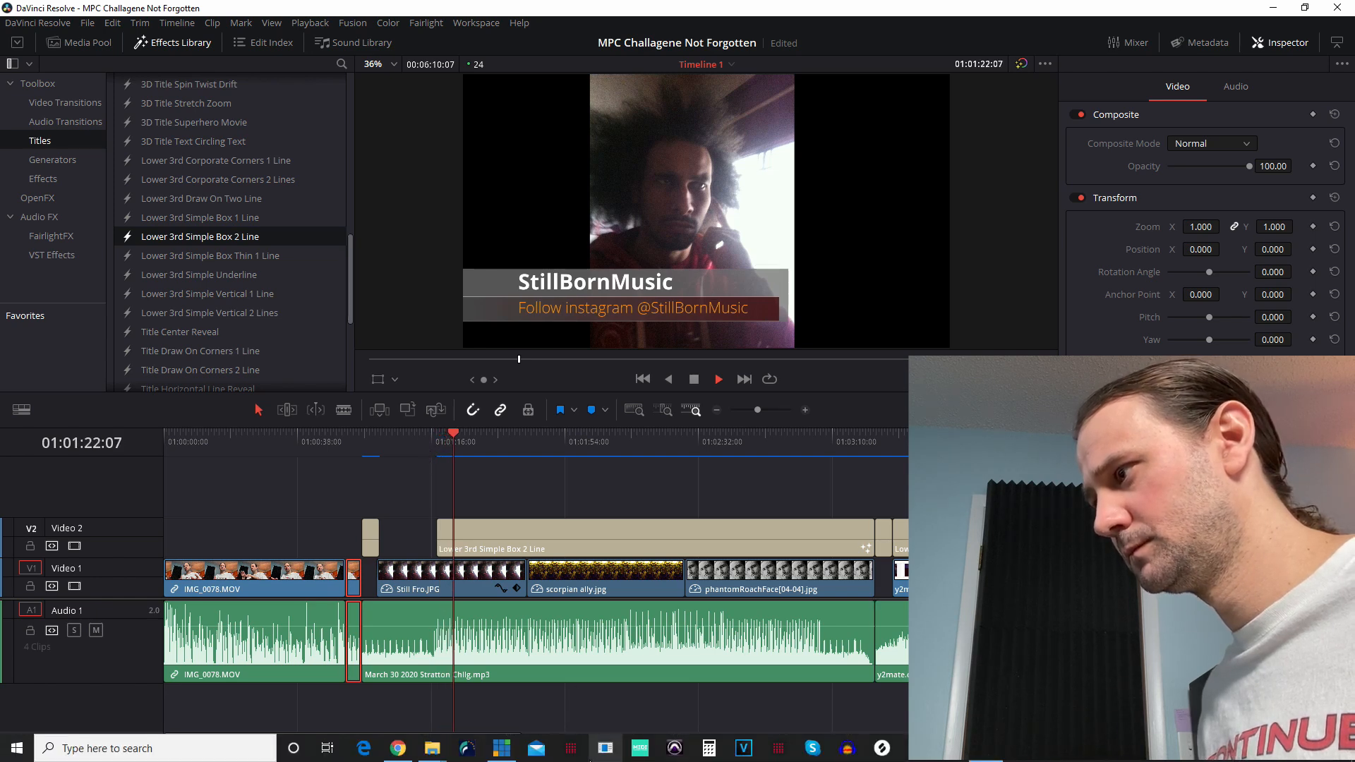
key(space)
Play back the second 3D title through to the beginning of the y2mate.com clip and its lower third
key(ctrl+minus)
key(ctrl+minus)
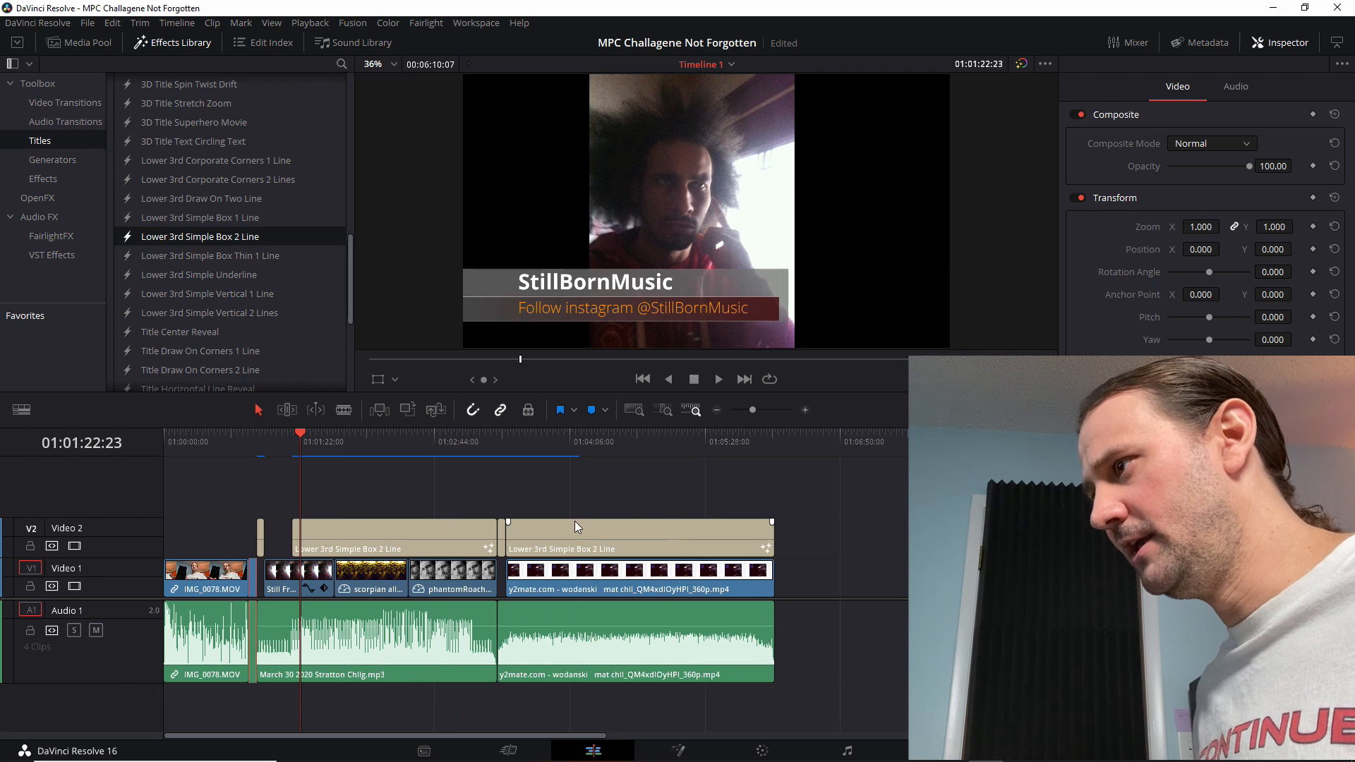
click(498, 439)
key(space)
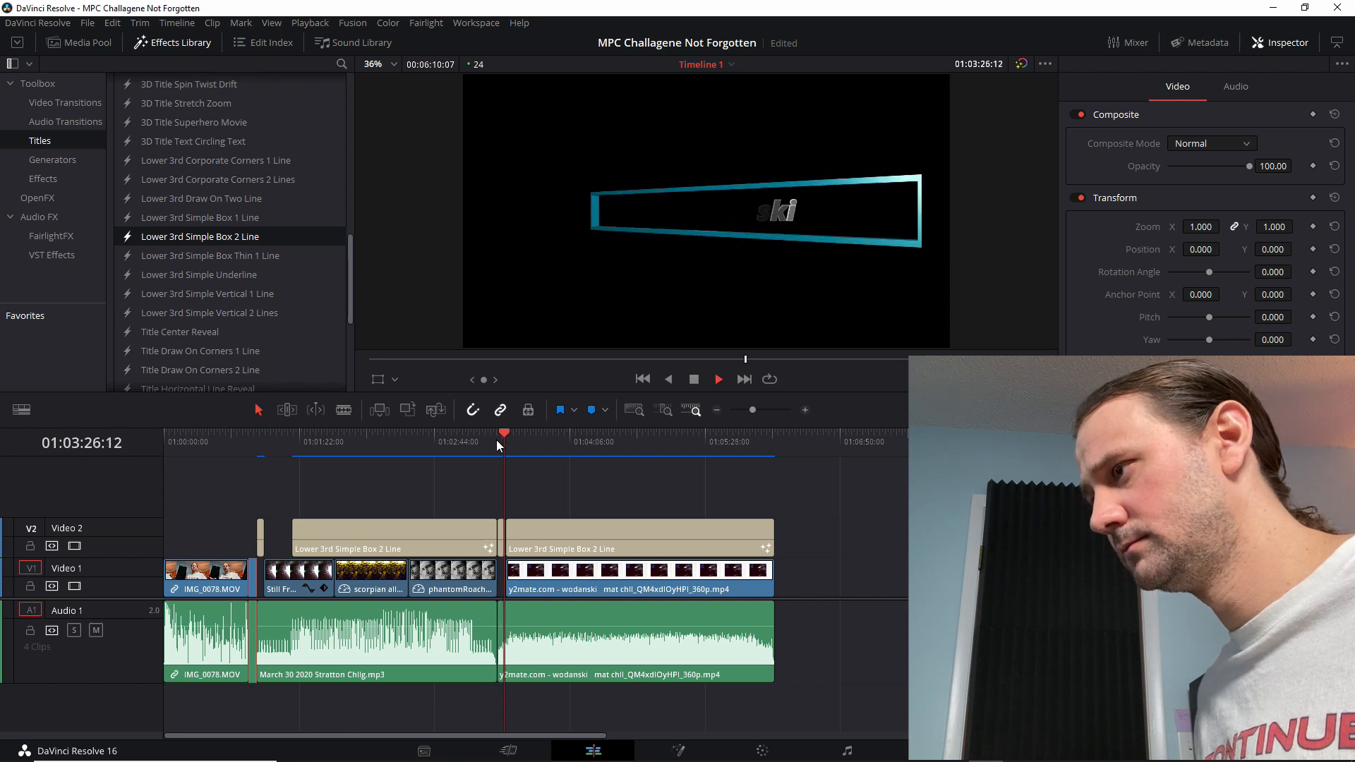
key(space)
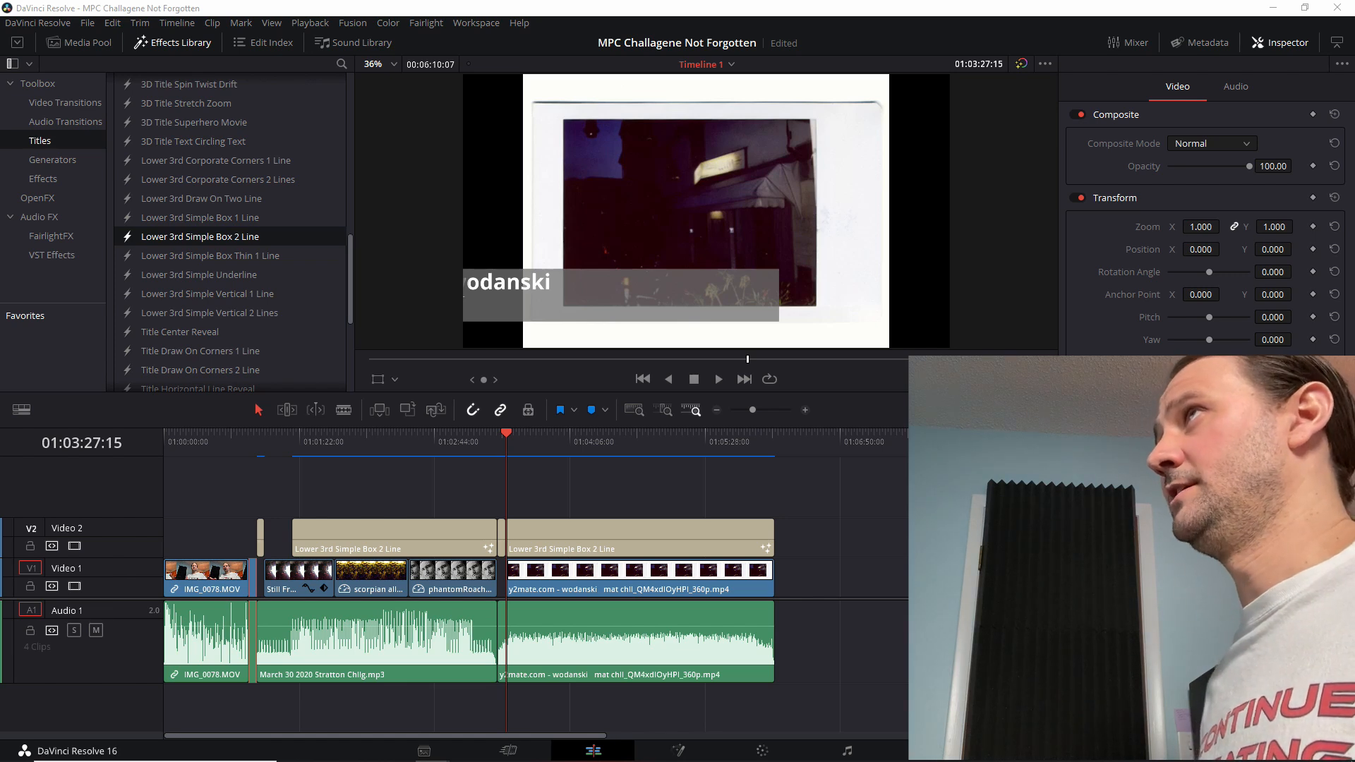
Add the insta animation file from the Animations Like, Sub, Insta folder on a new Video 3 at the timeline start, and preview it
drag(876, 48, 1017, 104)
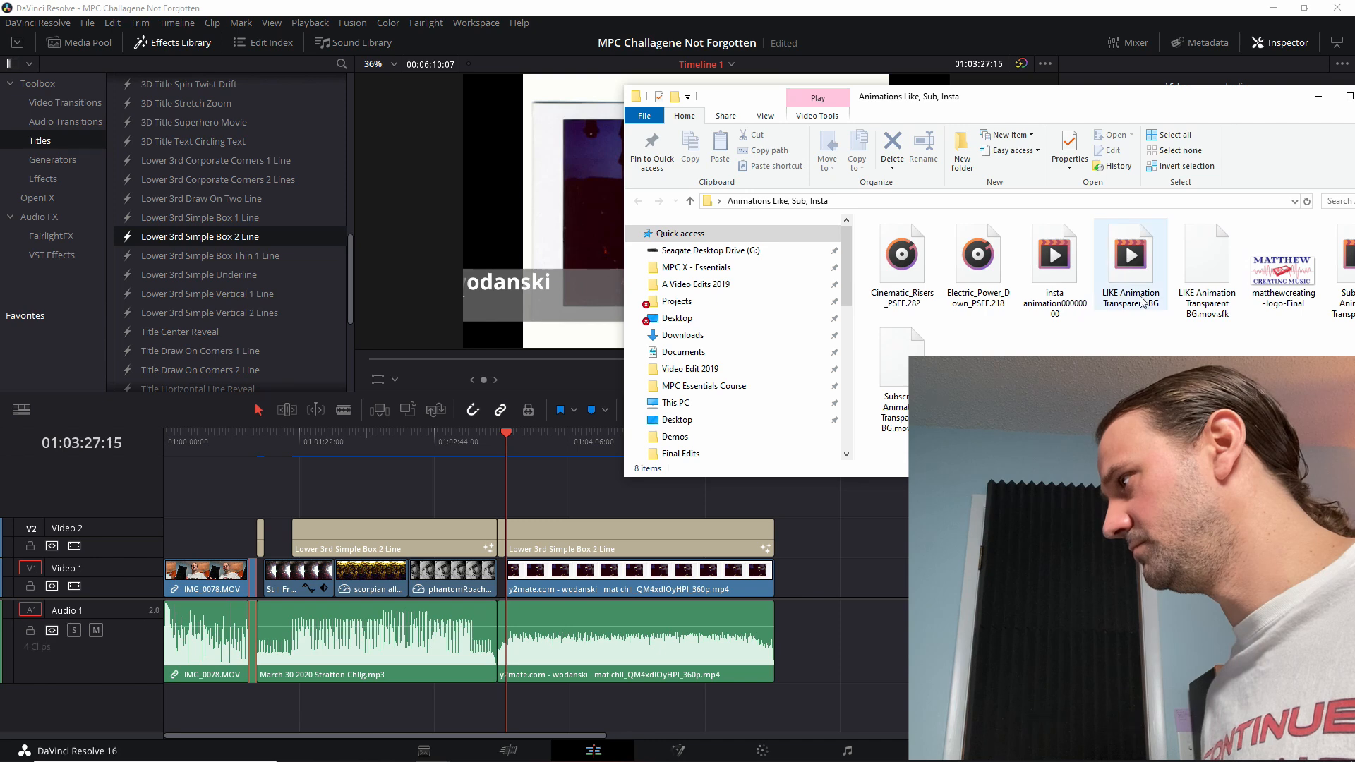
drag(1172, 103, 1061, 72)
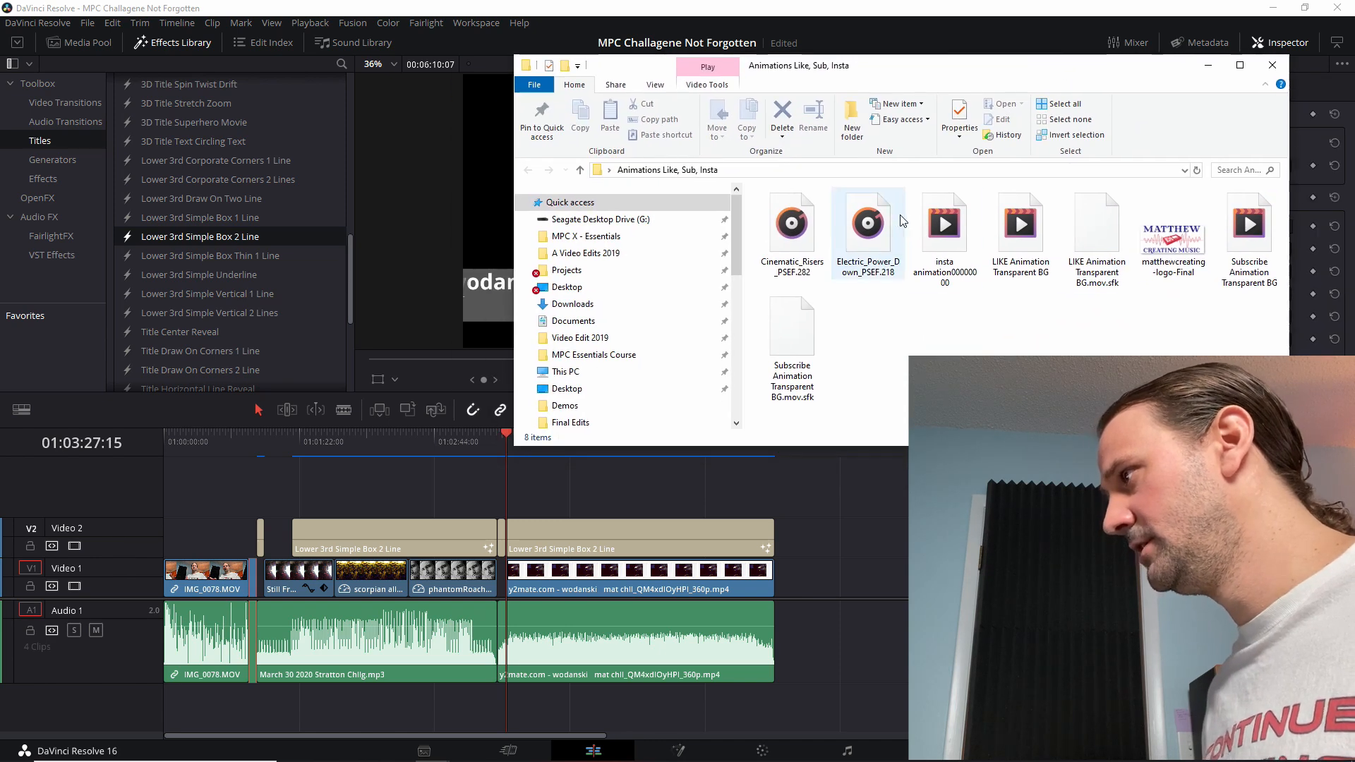
drag(960, 227, 167, 482)
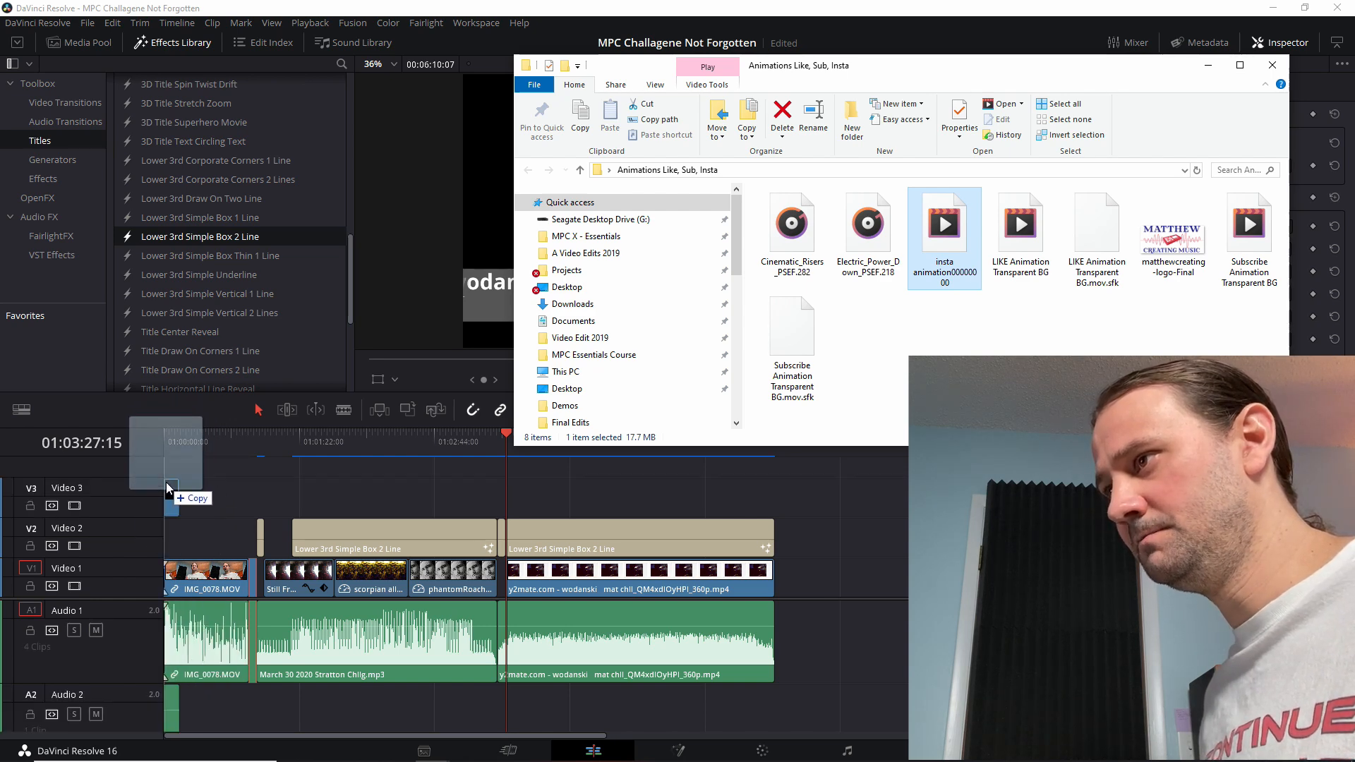
click(167, 440)
key(space)
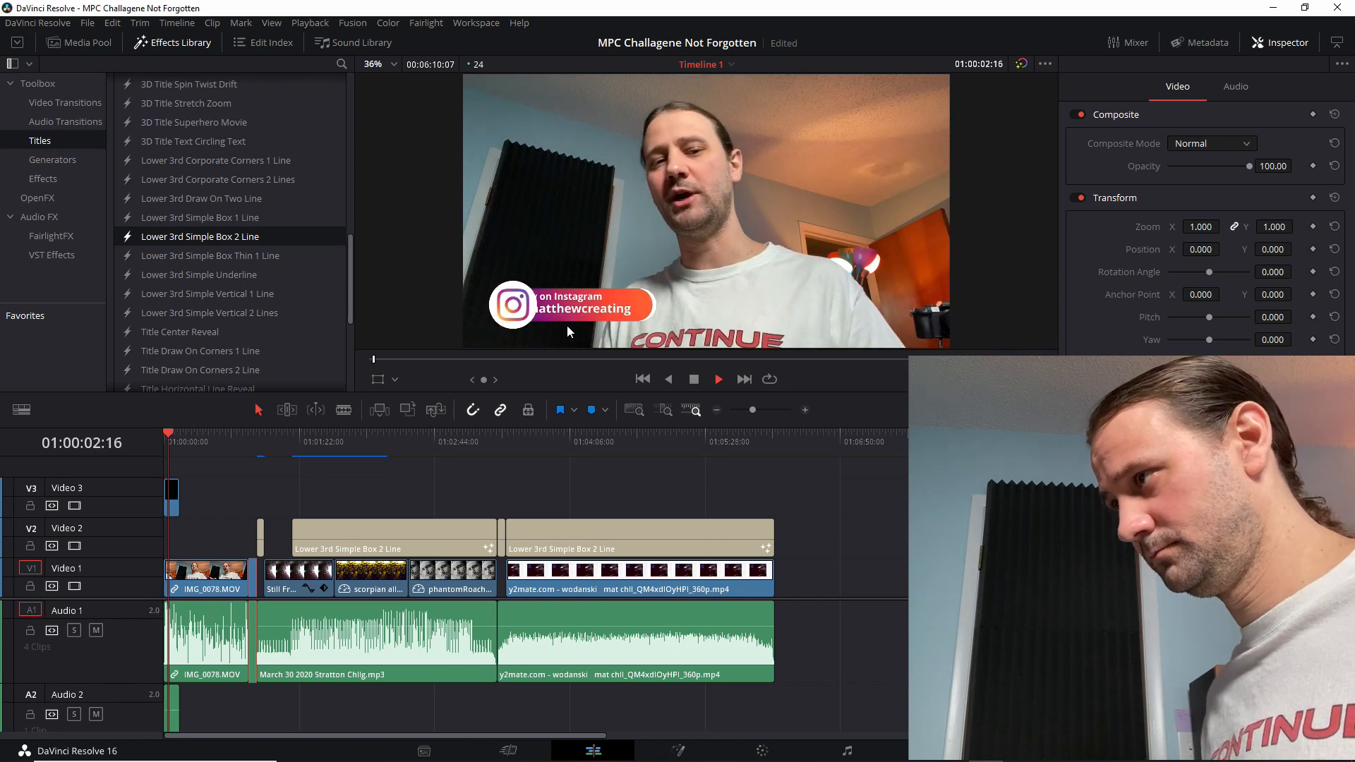
key(space)
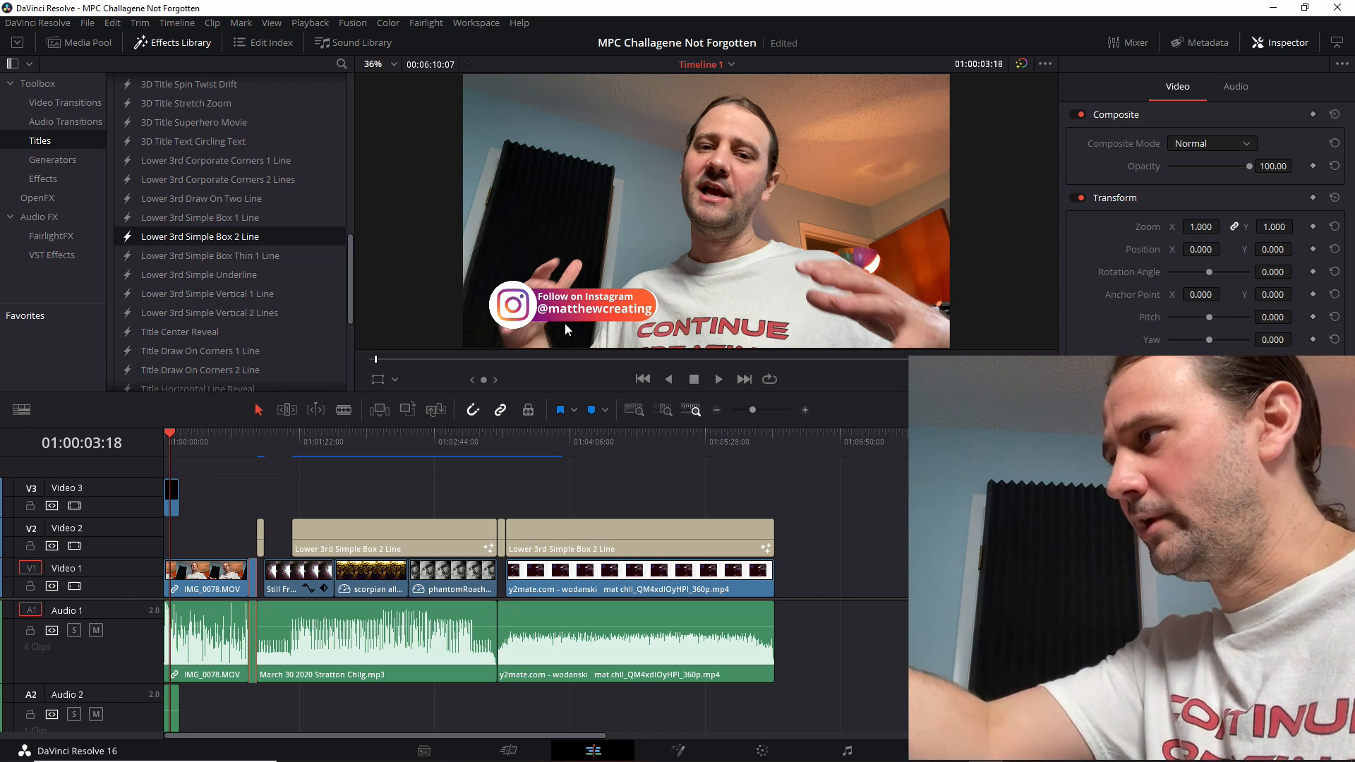
key(space)
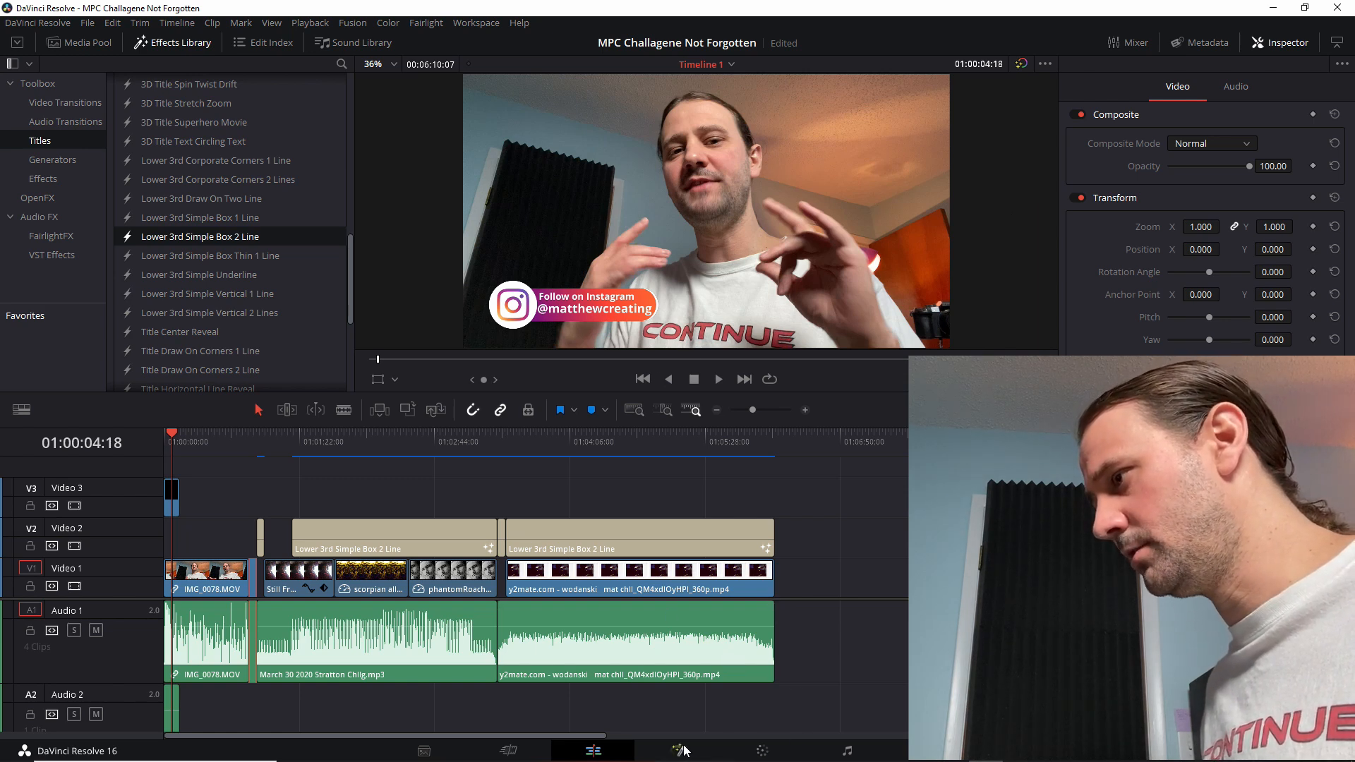
Open the Fairlight page and enlarge the Audio 1 track height to show its waveforms
click(848, 751)
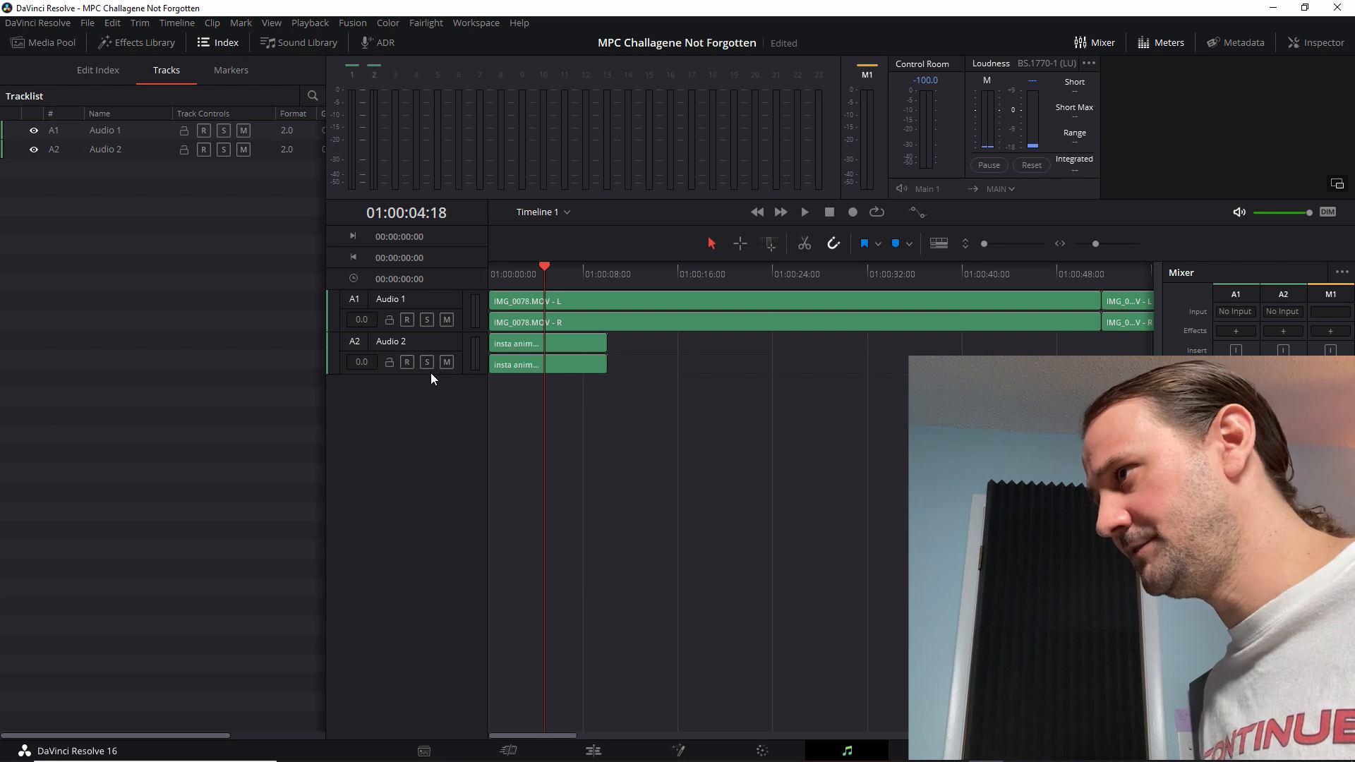
drag(430, 334, 402, 493)
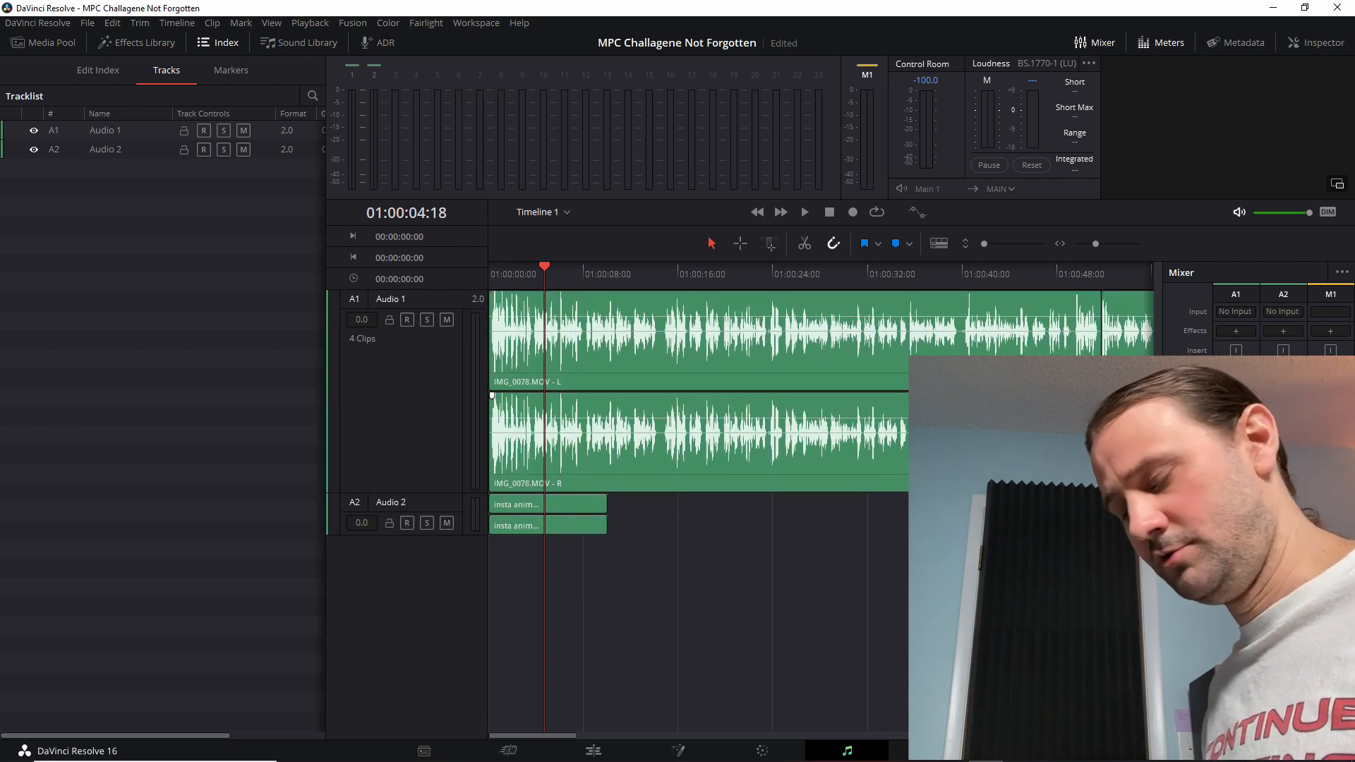
scroll(563, 364, down, 5)
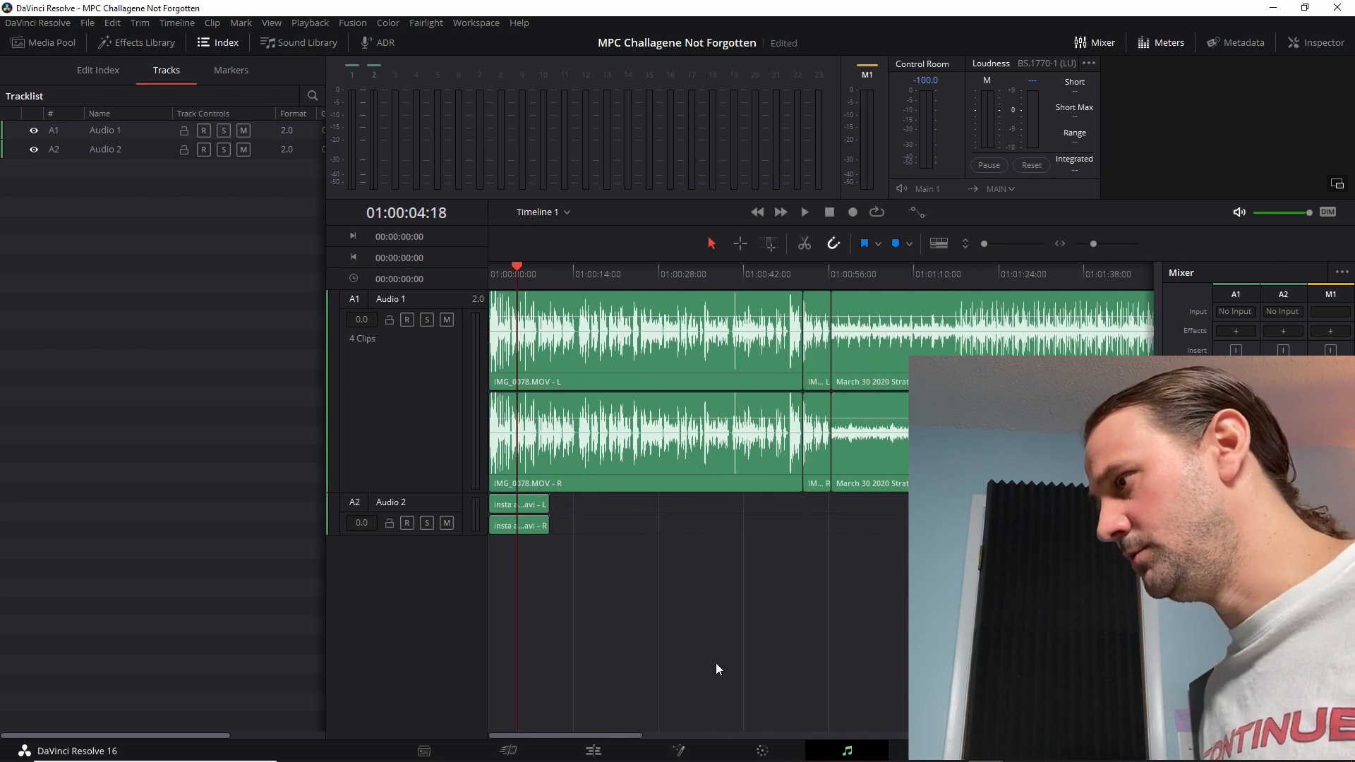
On the Edit page, move the March 30 2020 Stratton Chllg.mp3 and y2mate.com audio clips from Audio 1 to Audio 2
click(593, 752)
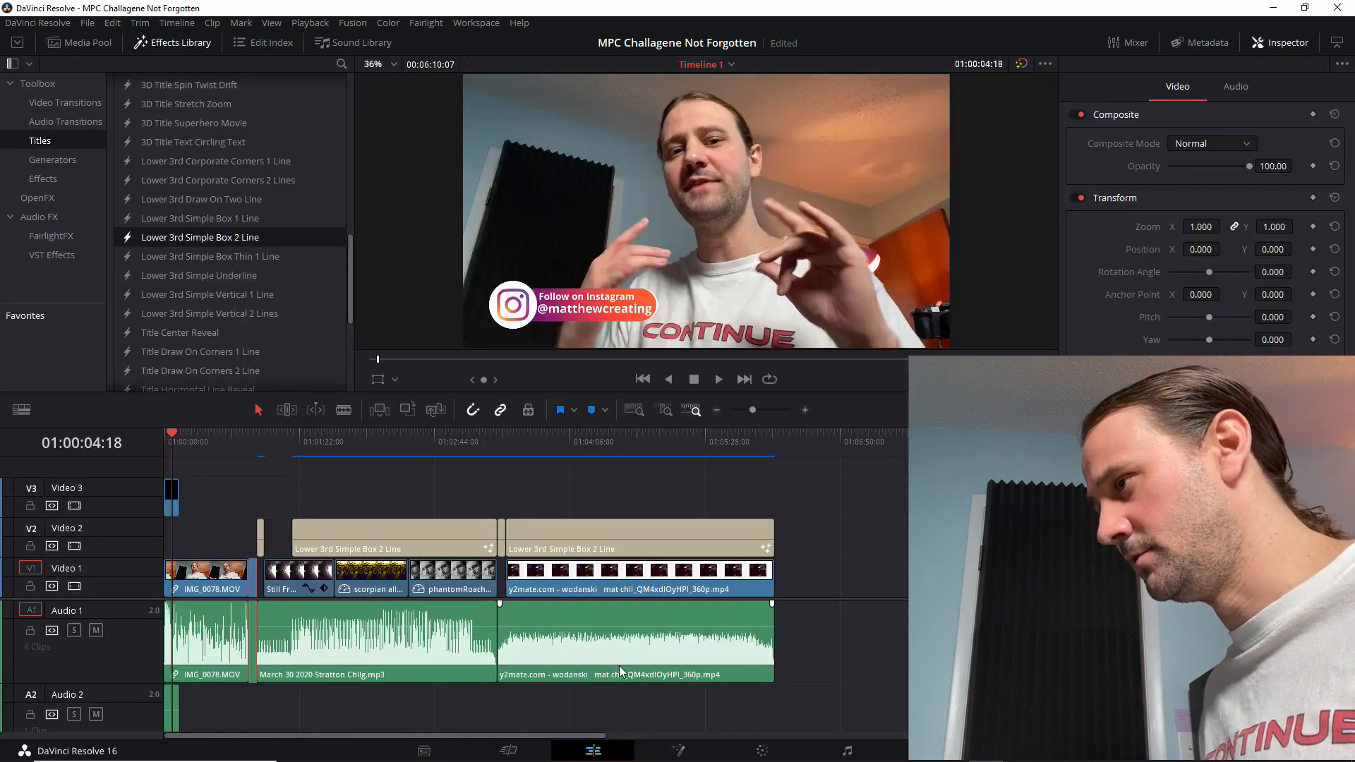
click(393, 619)
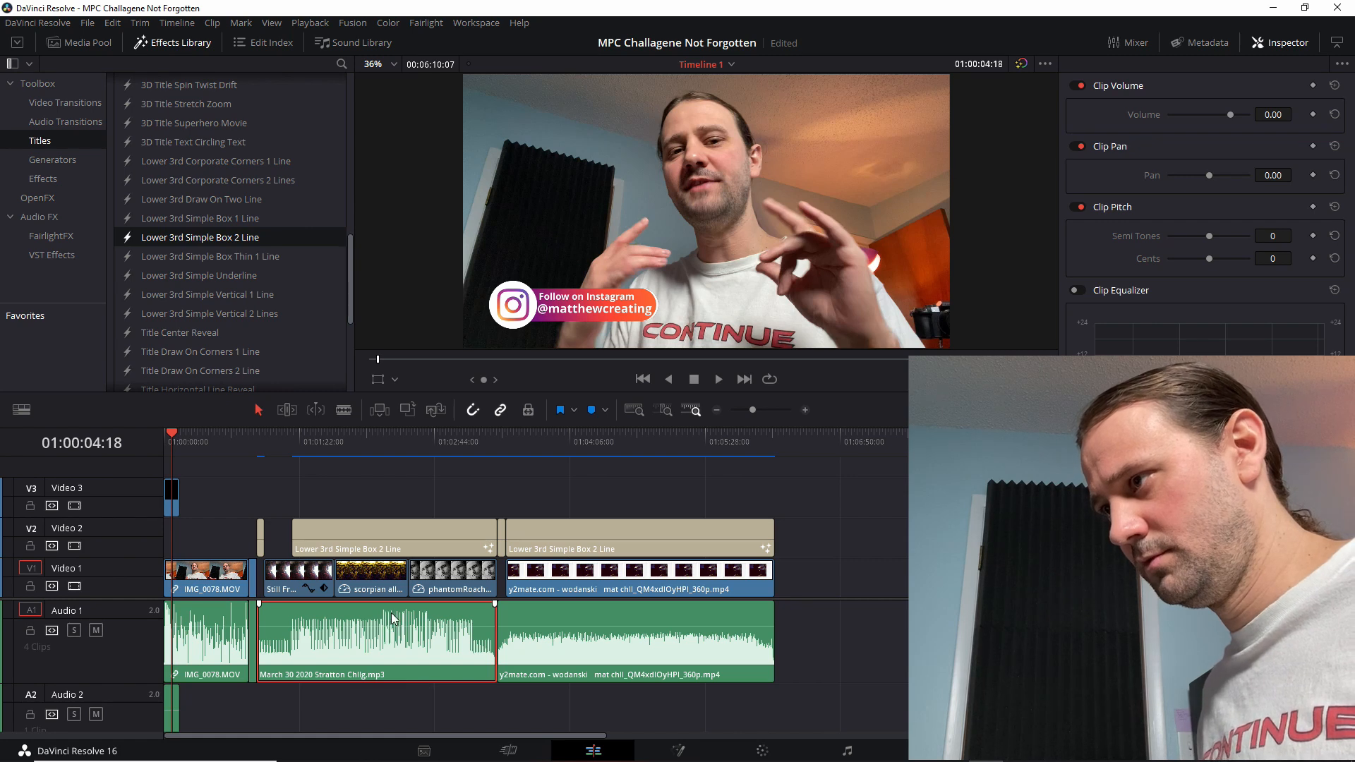
drag(393, 619, 396, 703)
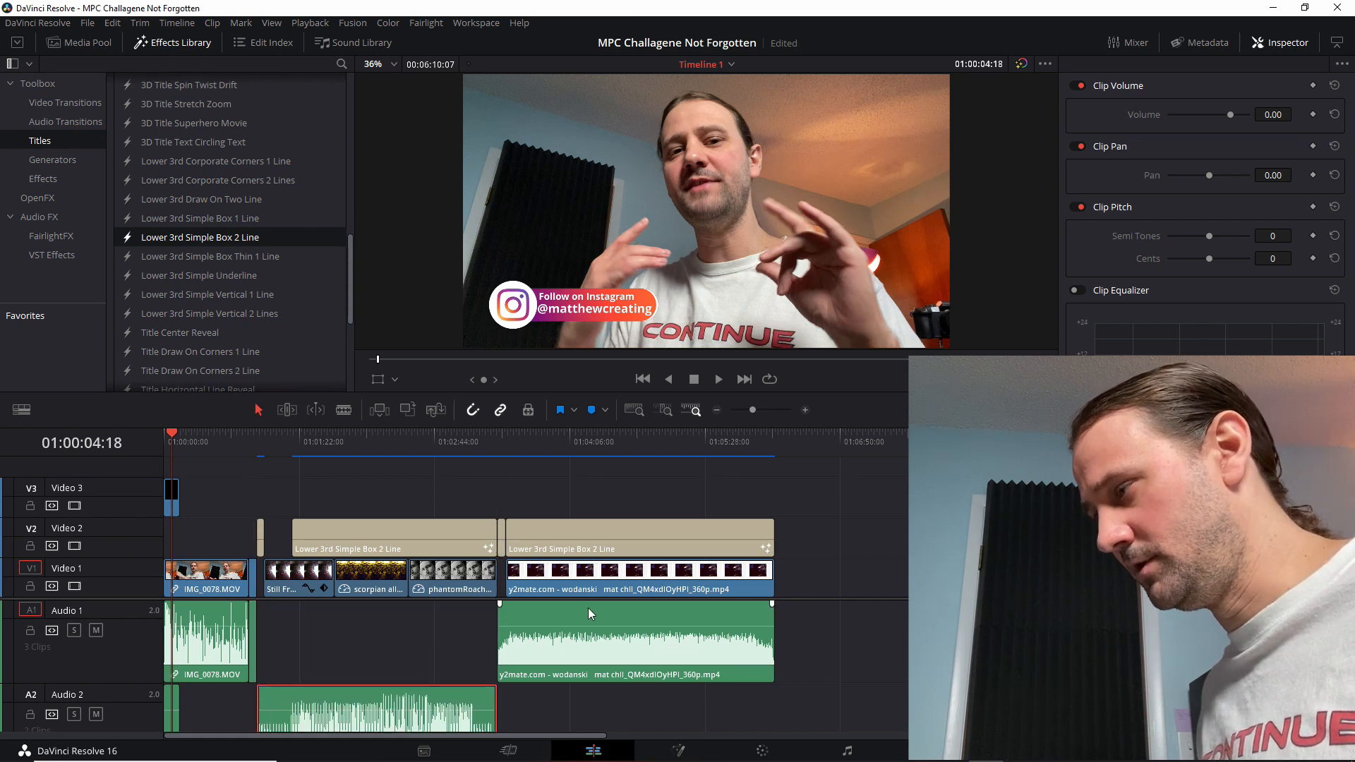
drag(591, 614, 593, 703)
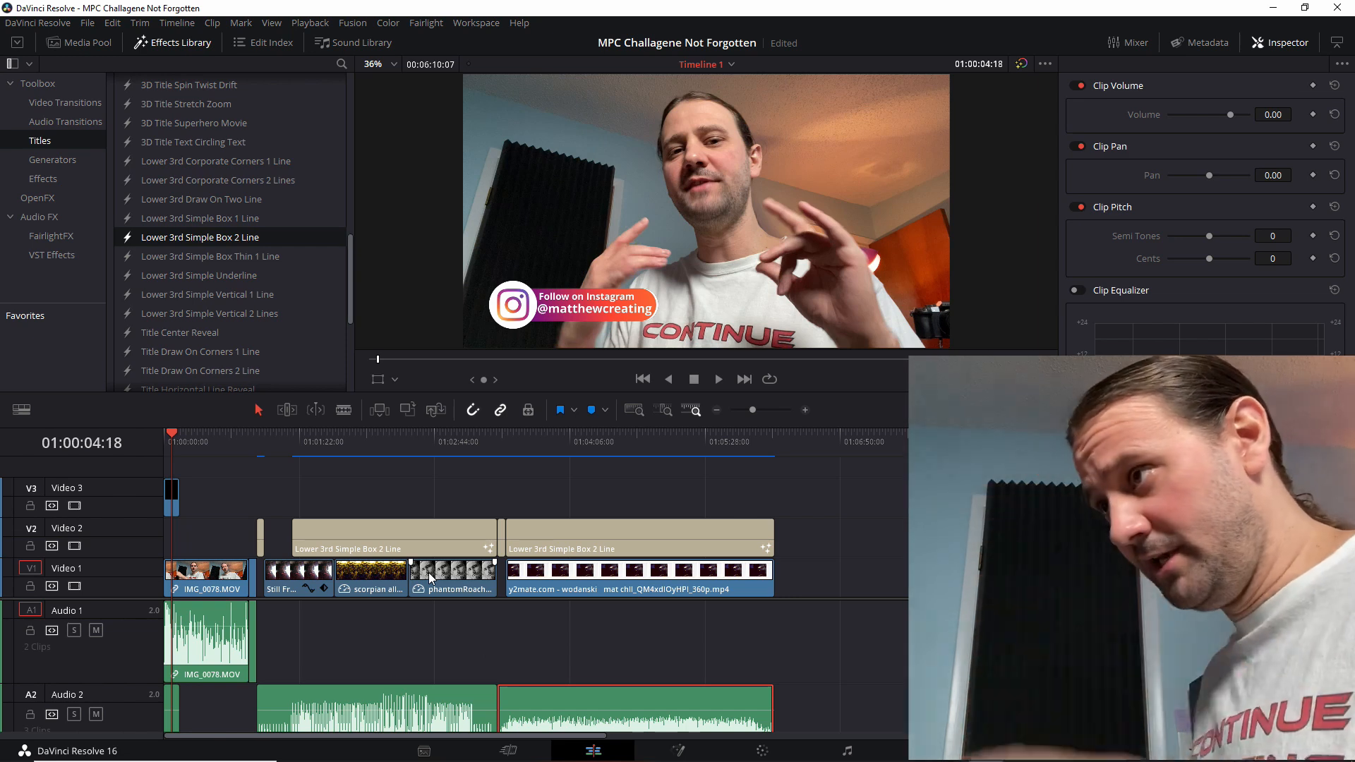
Play back the talking introduction from its middle and switch to the Fairlight page for the Audio 1 voice track
click(217, 438)
key(space)
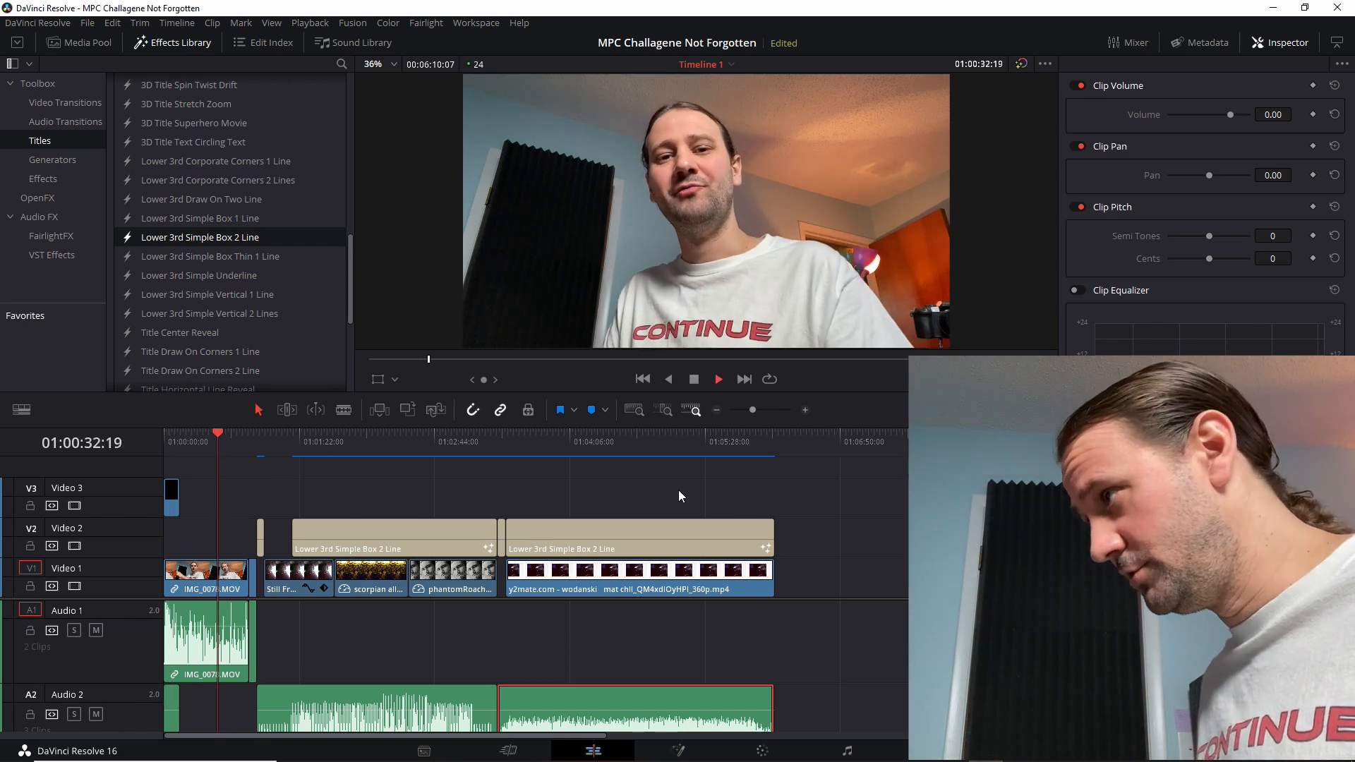
click(847, 751)
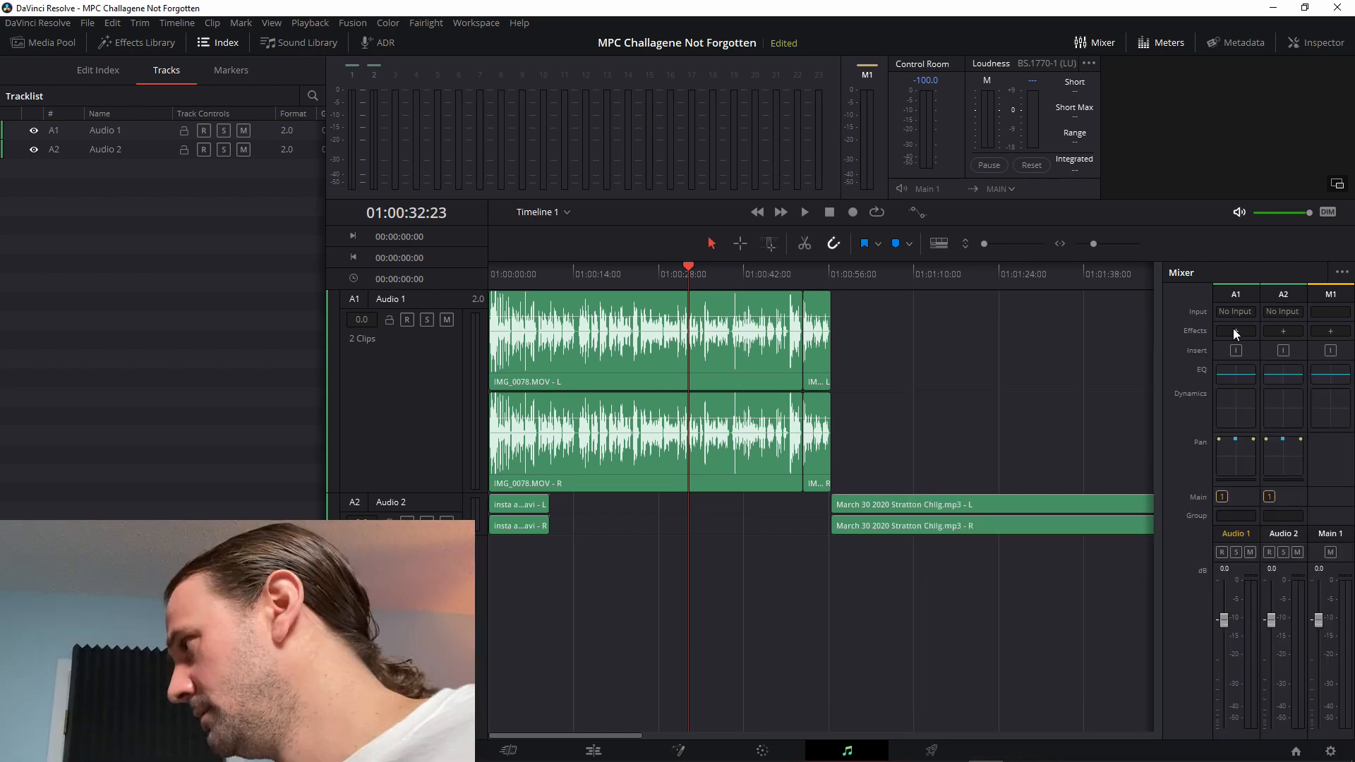
Add the FairlightFX Vocal Channel effect to the Audio 1 track and load its MPC X Essentials preset
click(1234, 328)
mouse_move(1282, 349)
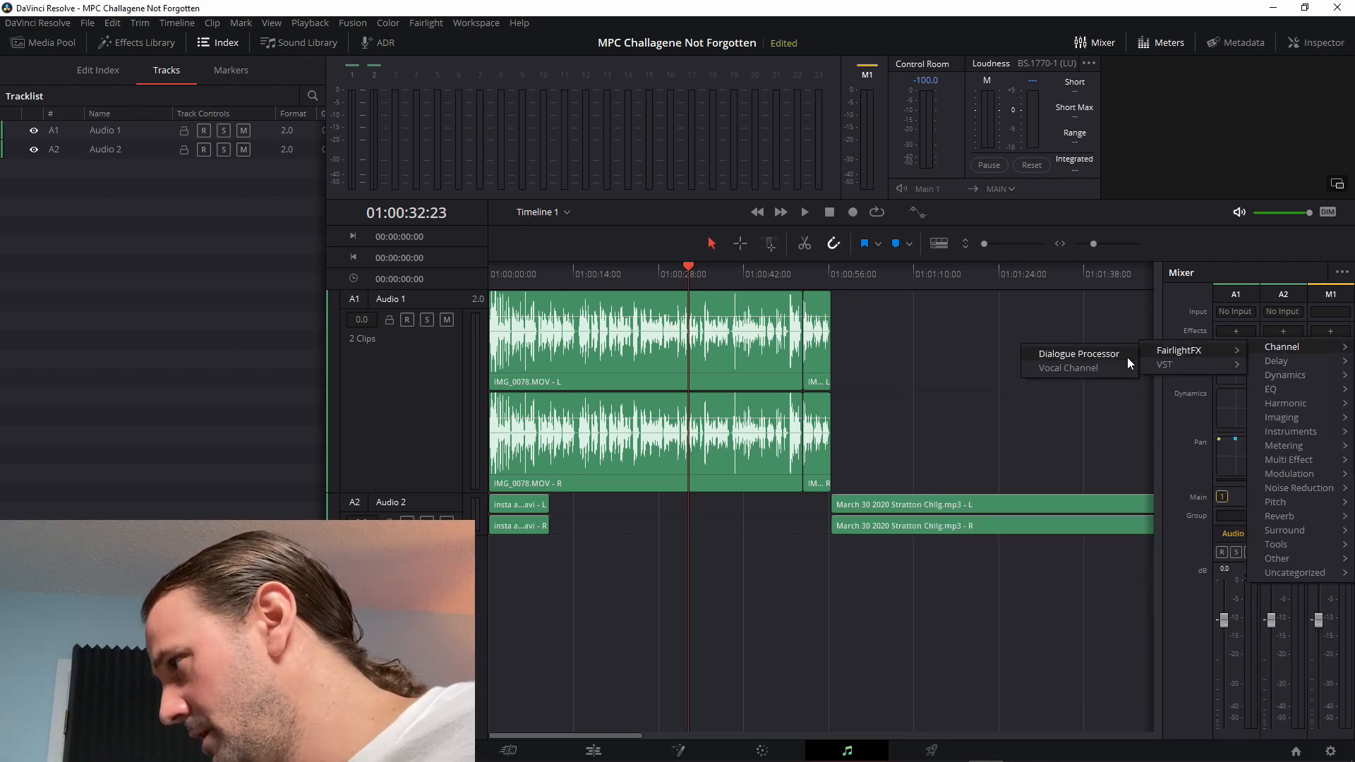
click(1086, 364)
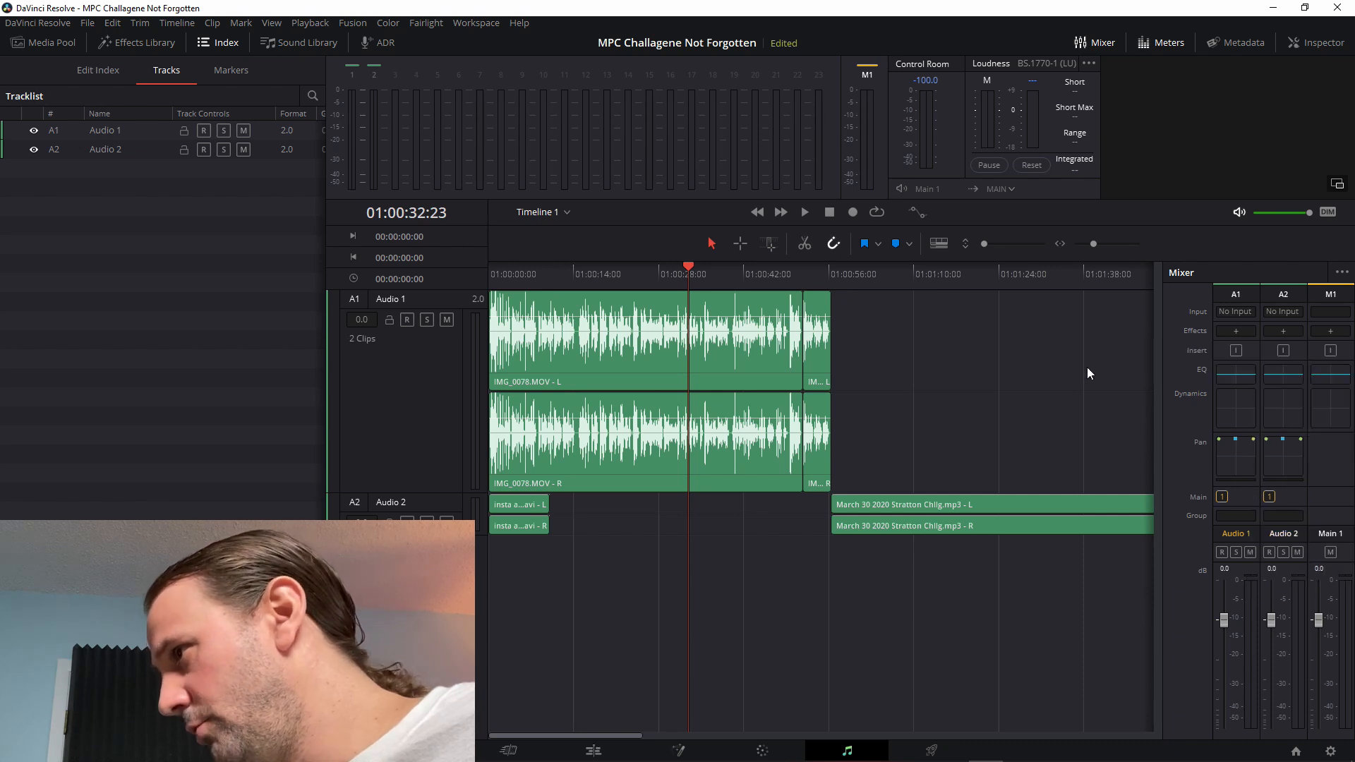
click(485, 165)
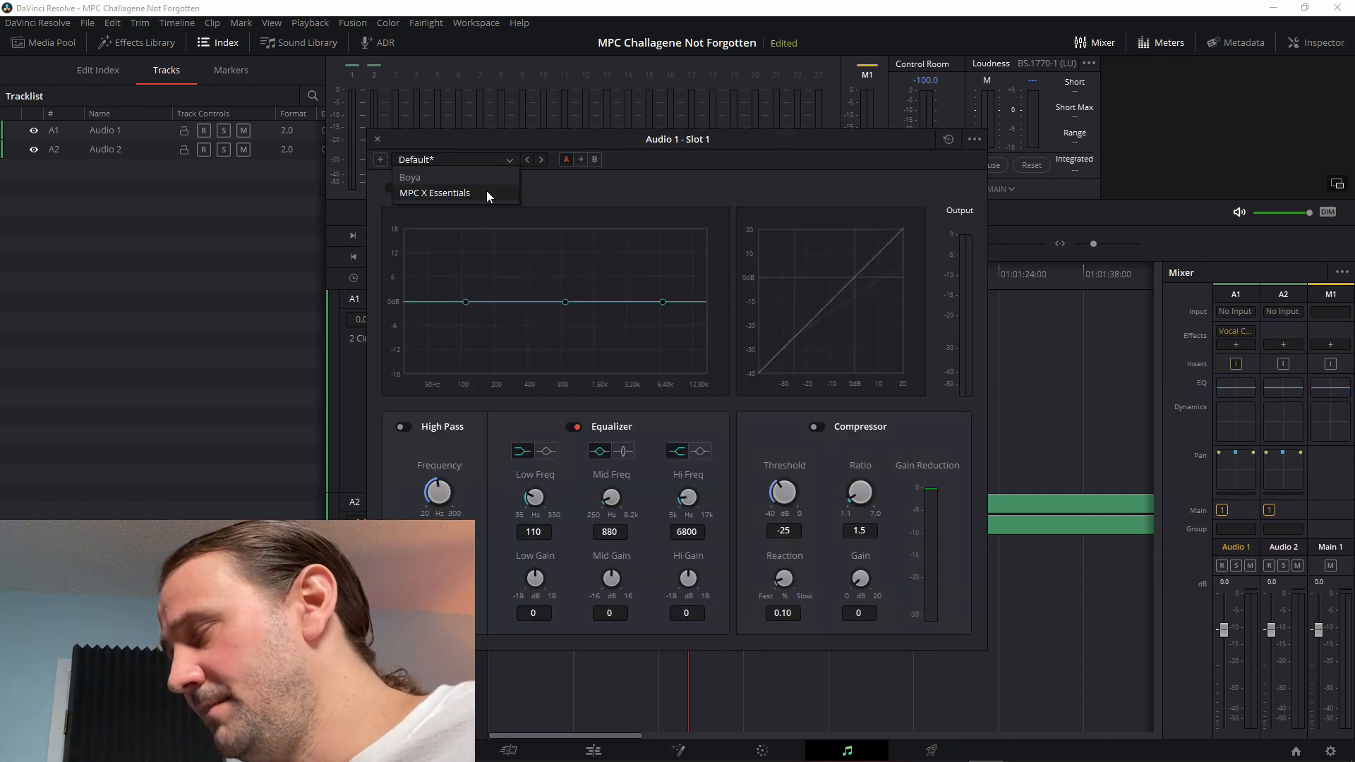
click(486, 192)
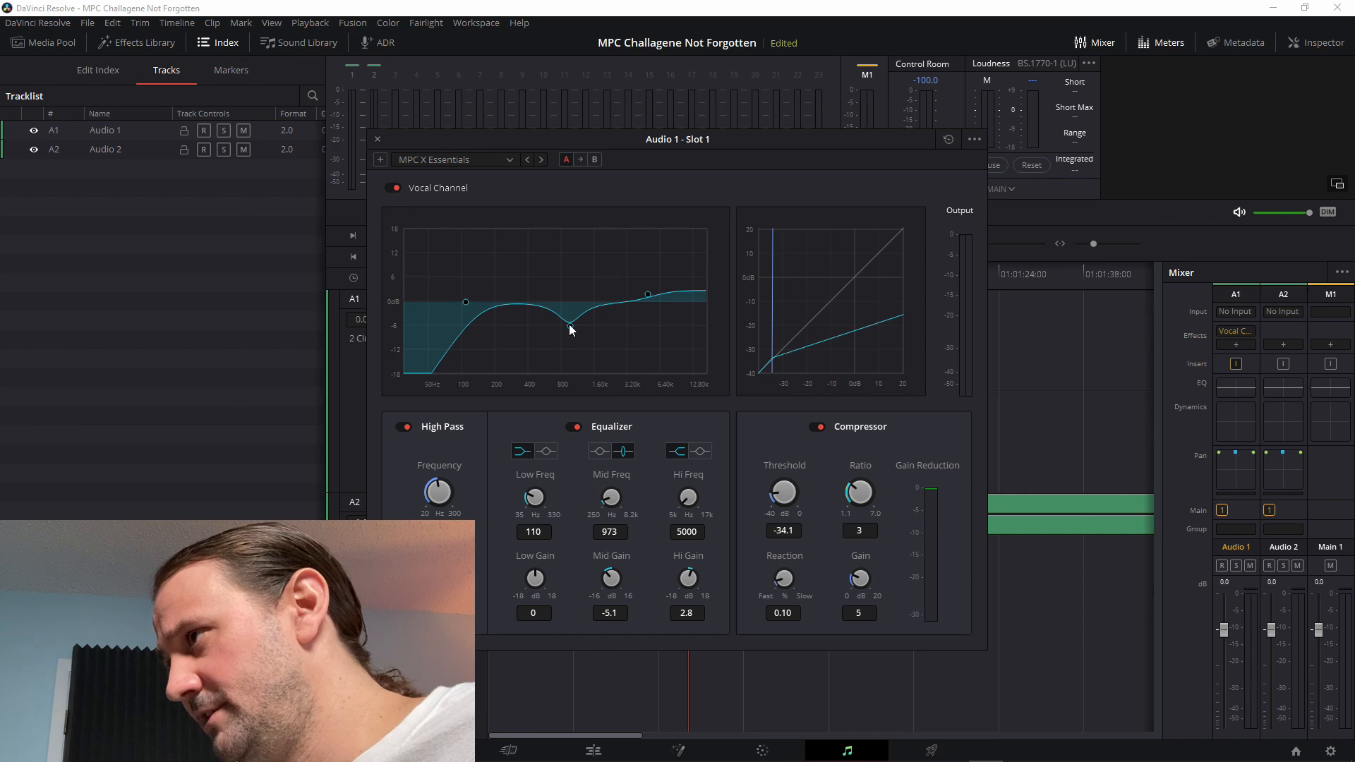
Sweep a mid-band boost during playback, settle the band at 959 Hz and -4.9 dB, and set the compressor threshold to -18.8 dB
drag(569, 324, 563, 254)
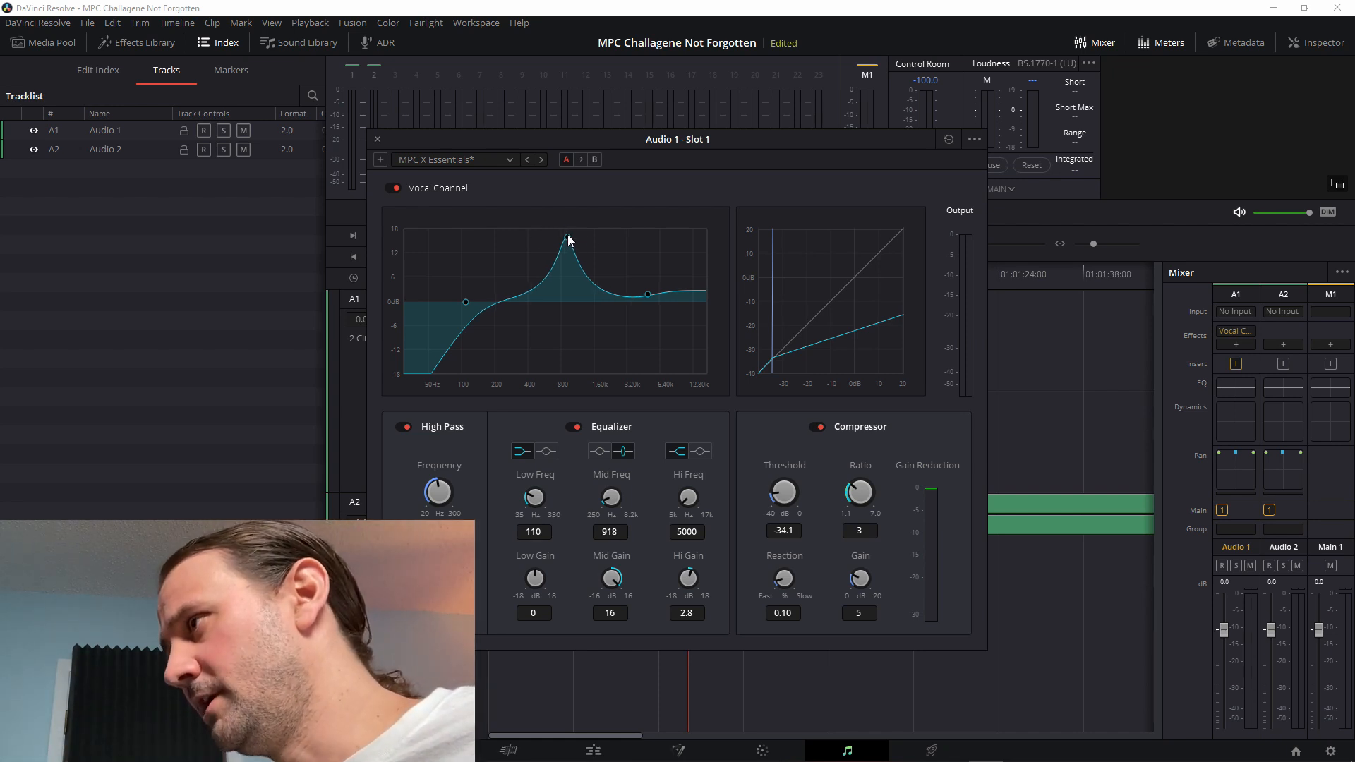
key(space)
mouse_move(569, 240)
mouse_down()
mouse_move(562, 224)
mouse_move(553, 233)
mouse_up()
drag(783, 492, 862, 499)
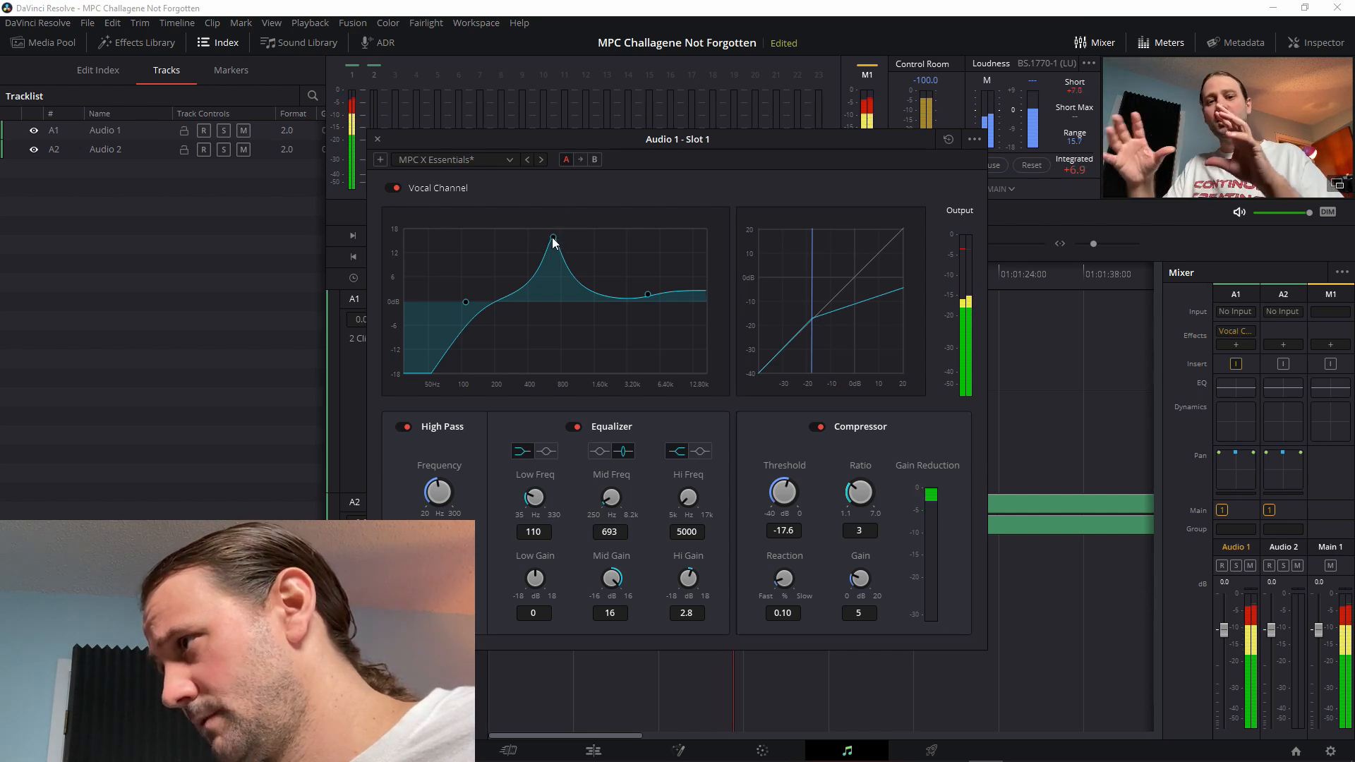
drag(550, 240, 575, 224)
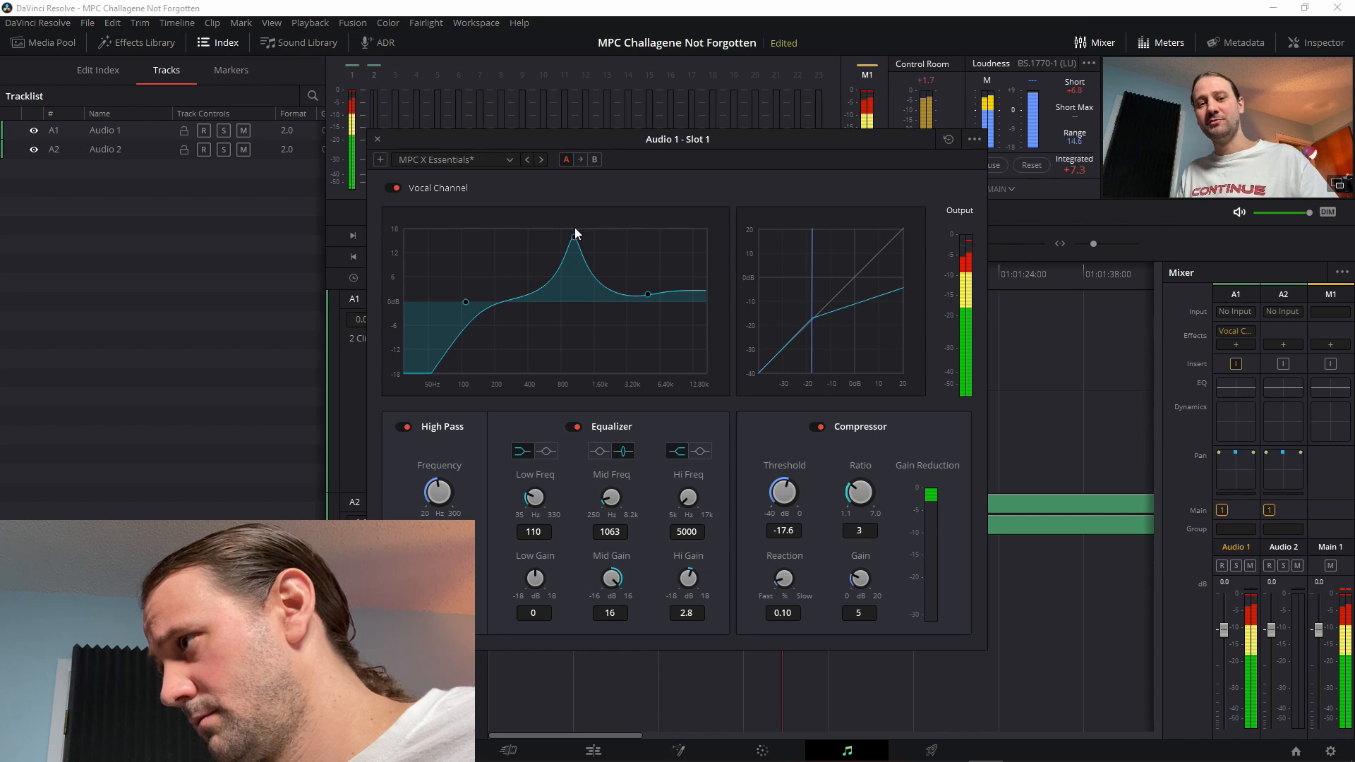
drag(575, 235, 570, 324)
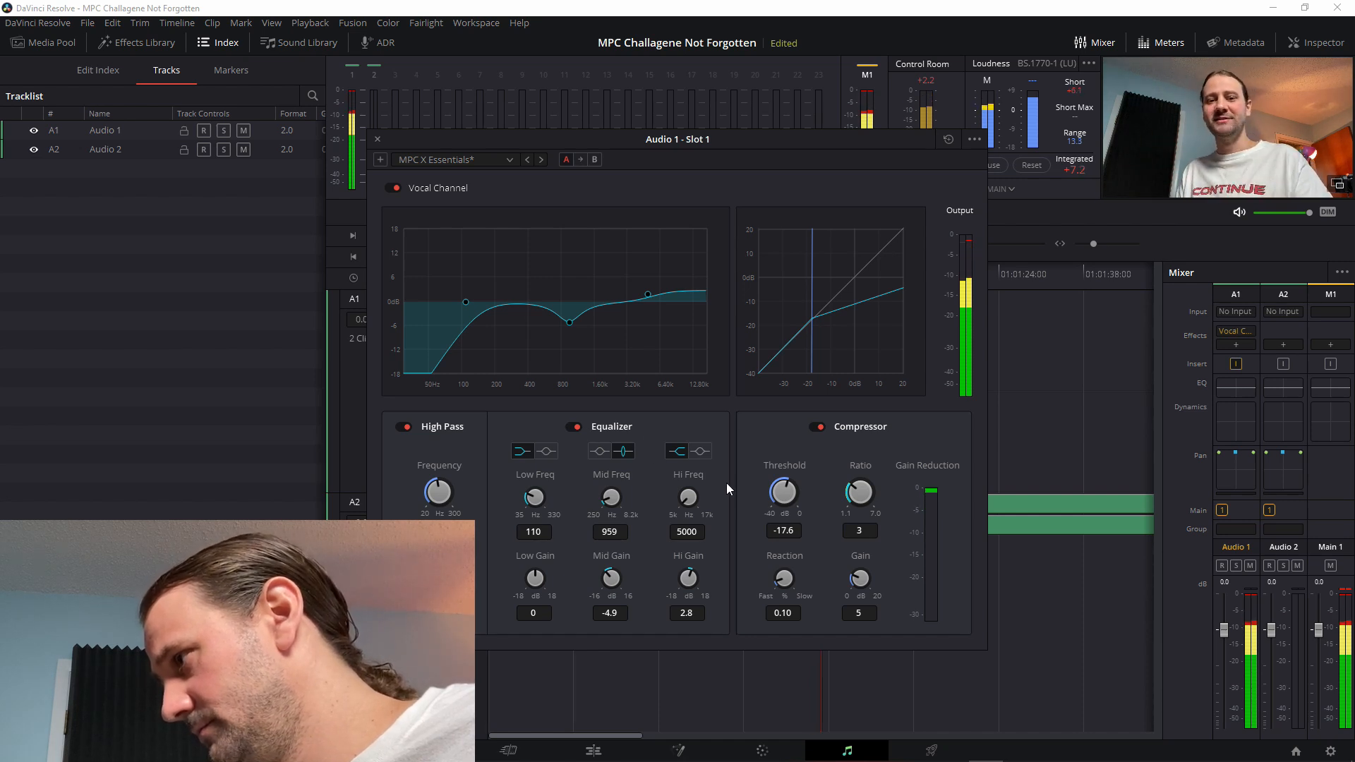
drag(784, 492, 775, 490)
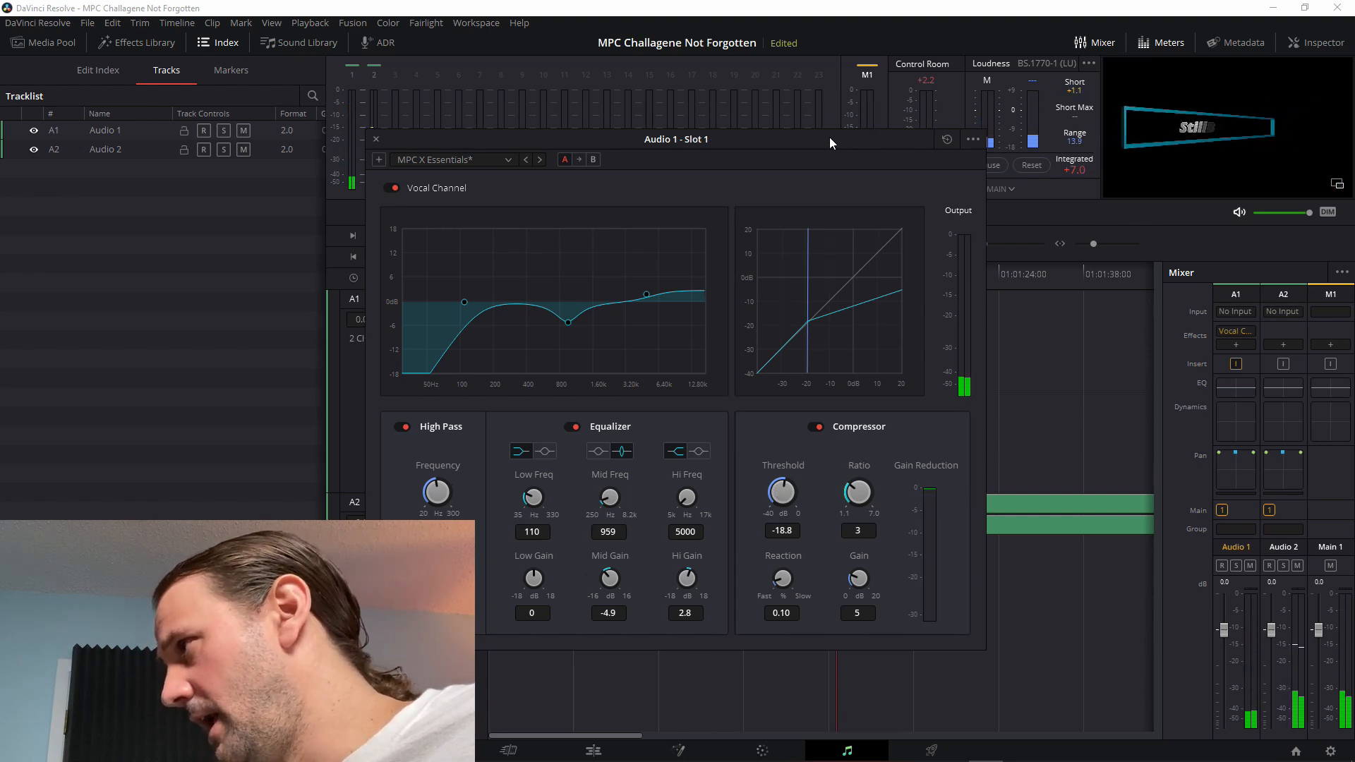
Add the FairlightFX Limiter to the Audio 1 track after the Vocal Channel and load its Vocal Limit preset
drag(829, 137, 463, 152)
click(1240, 359)
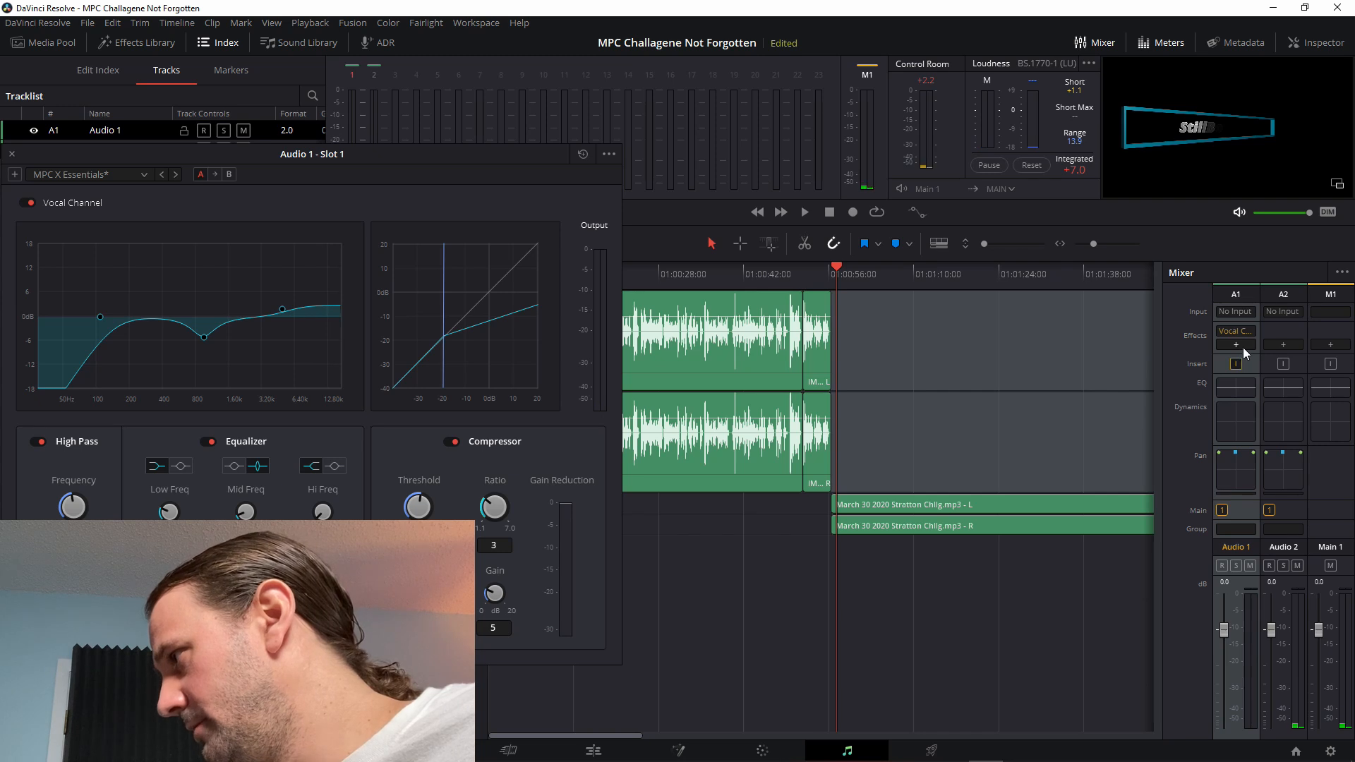
click(1241, 346)
mouse_move(1293, 388)
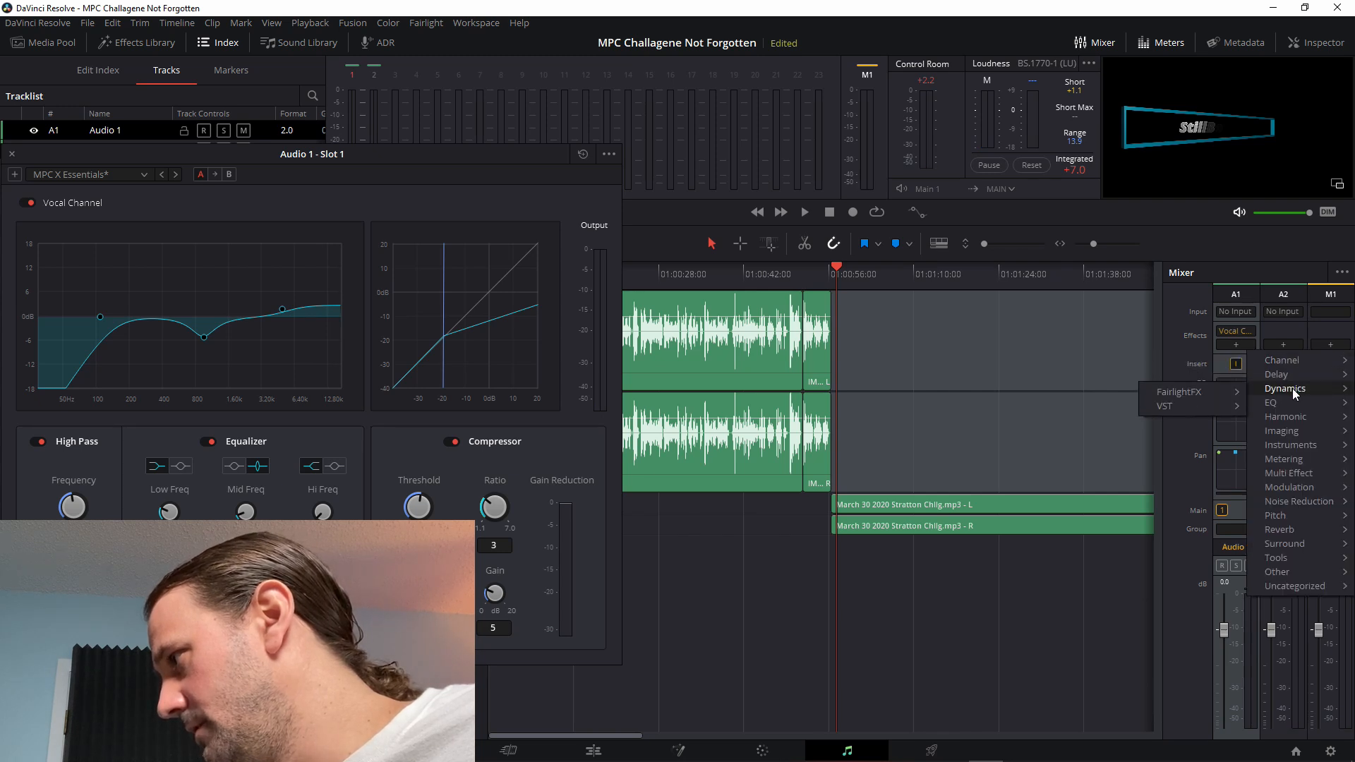
mouse_move(1210, 392)
click(1078, 397)
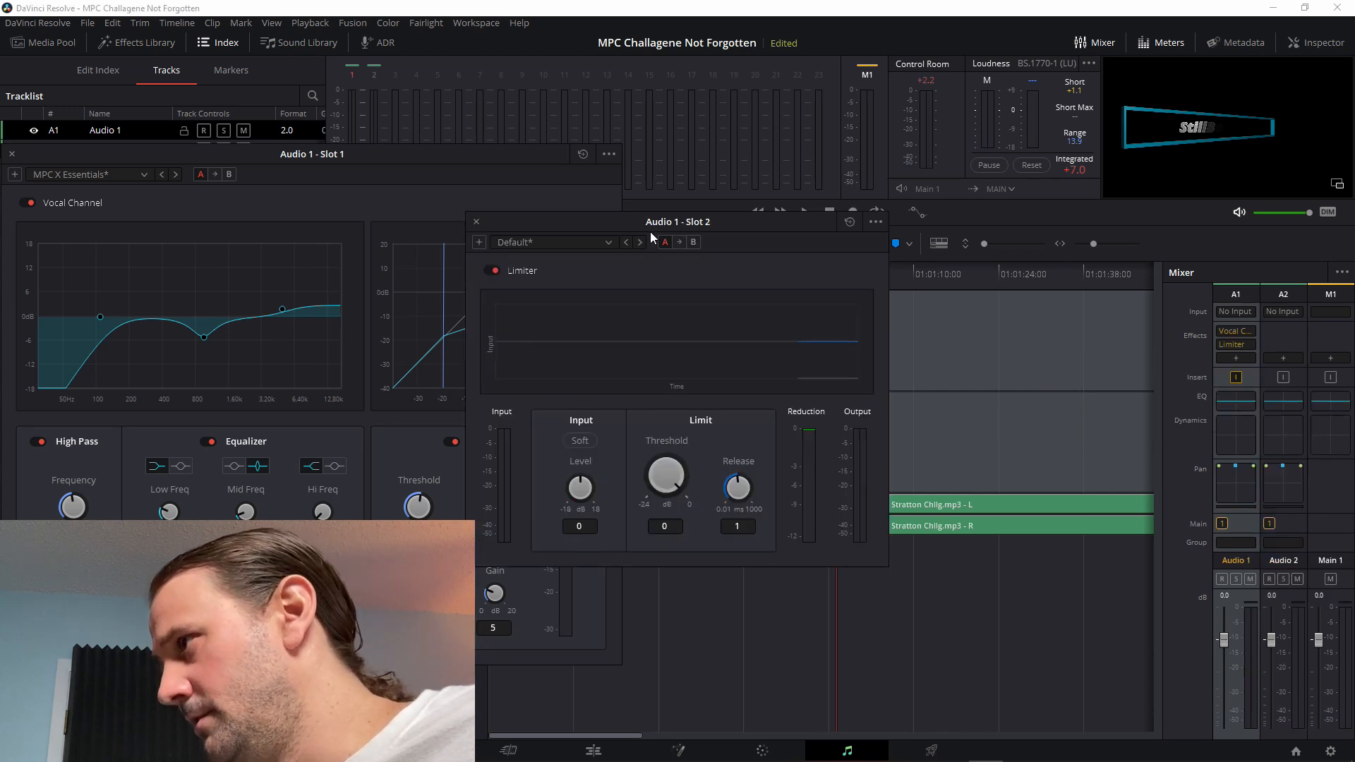
drag(650, 231, 1075, 257)
click(980, 261)
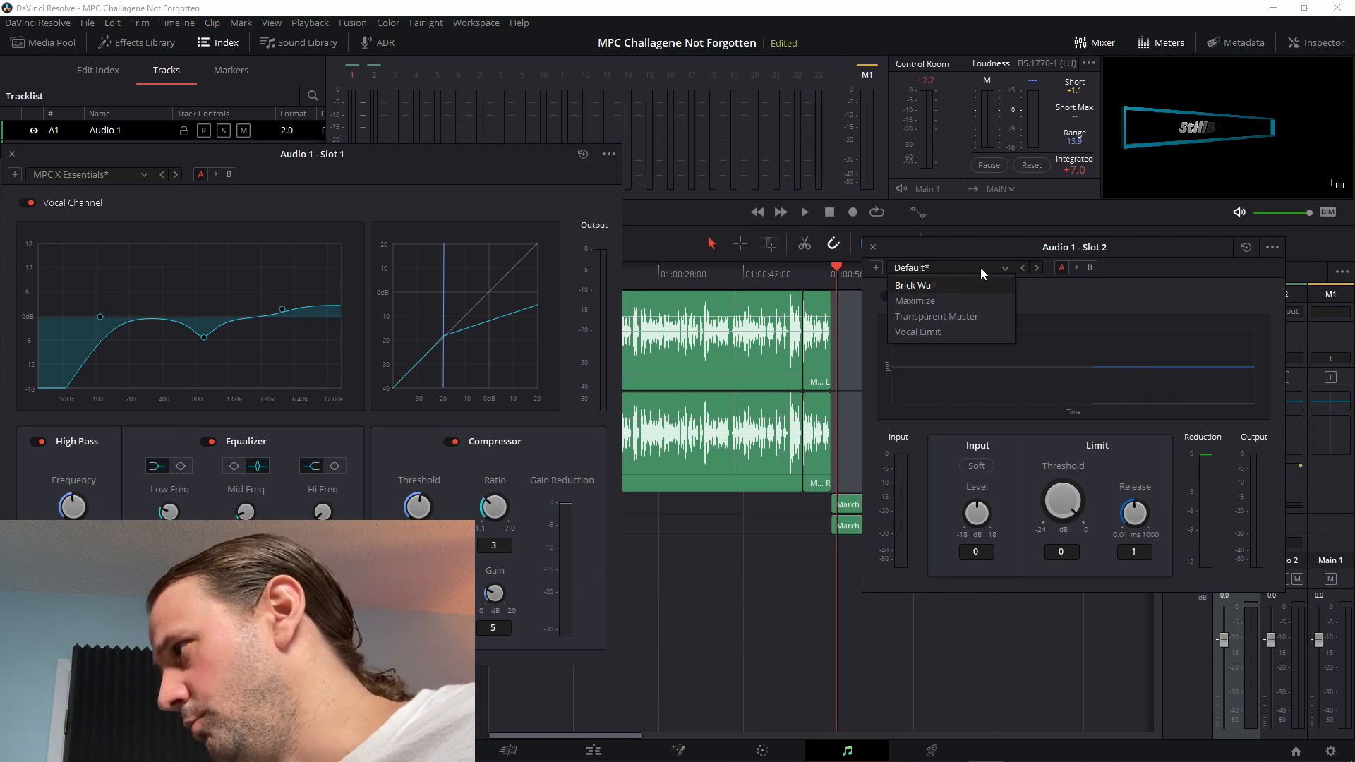
click(946, 331)
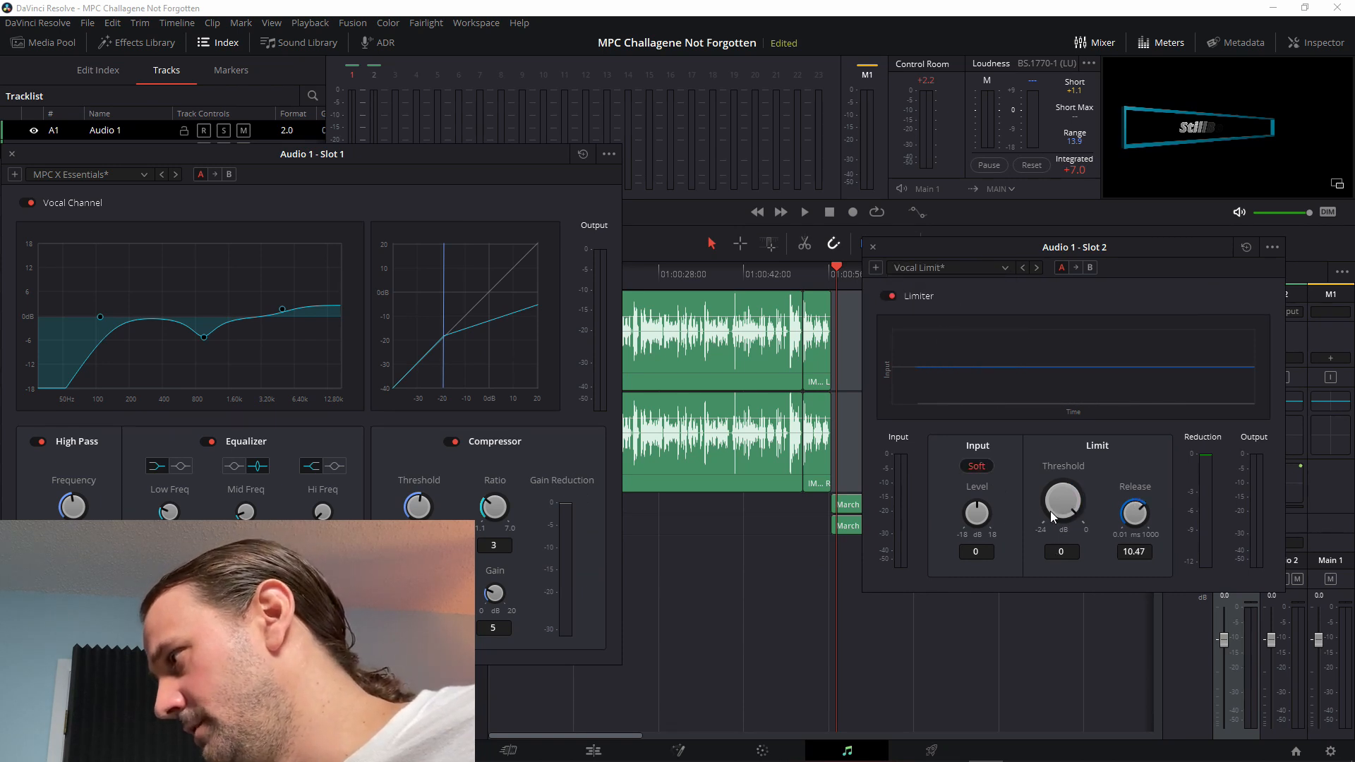
Play the talking introduction, set the Limiter's threshold to -0.8 dB, and close the Limiter settings
key(space)
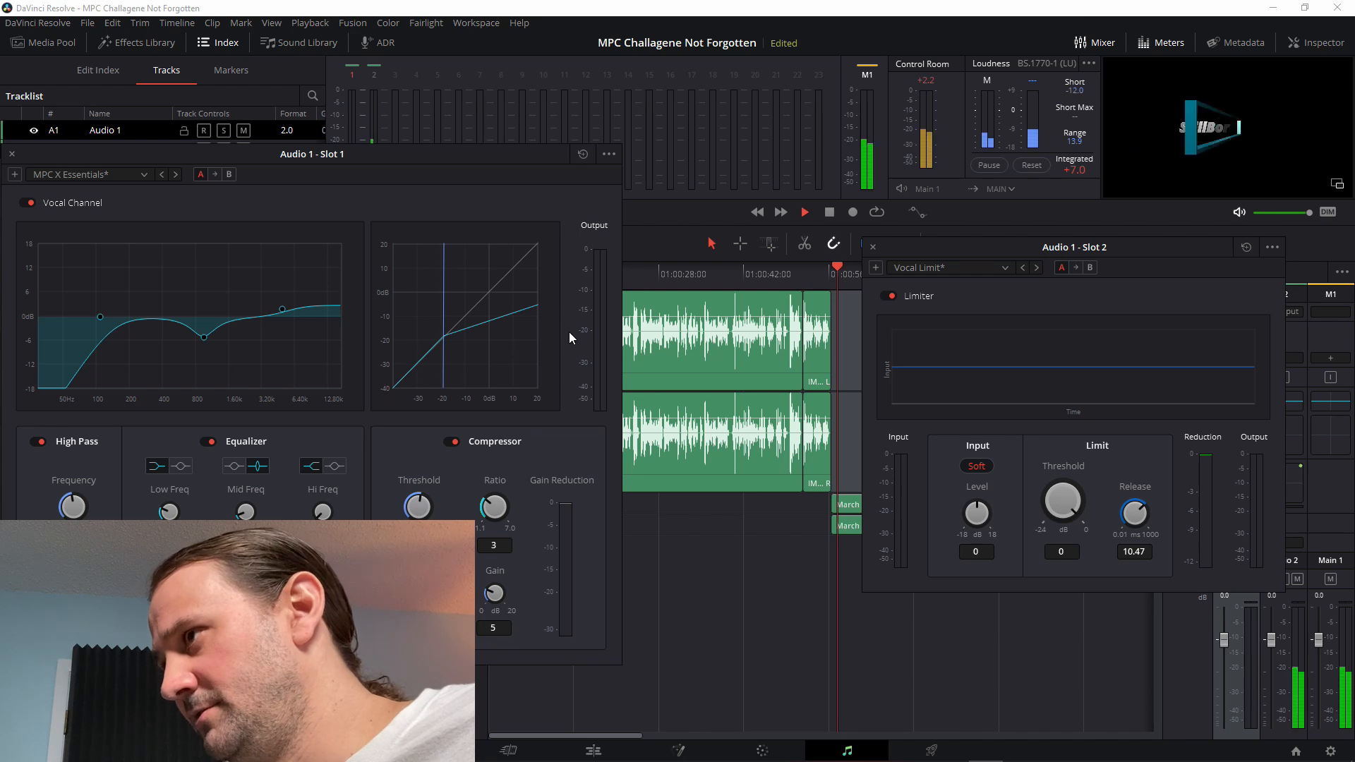
drag(464, 148, 289, 163)
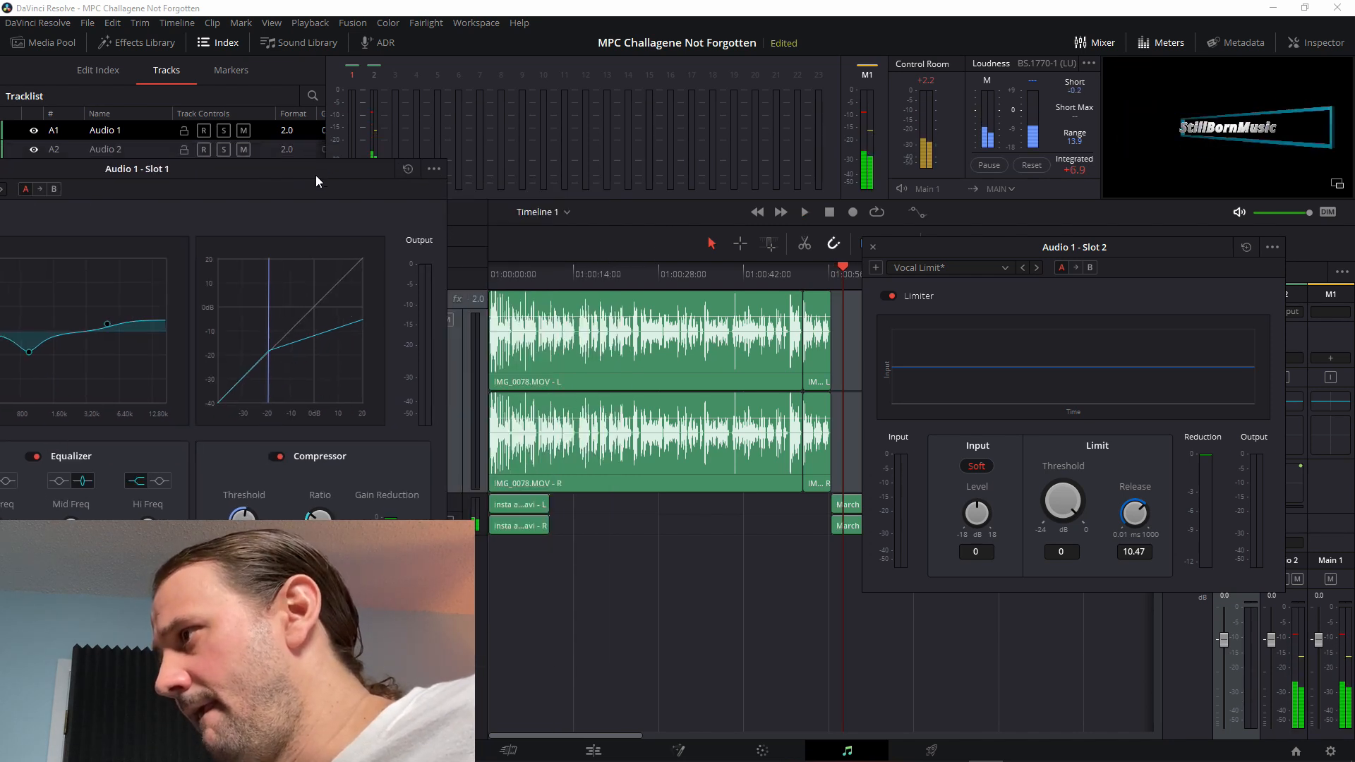
scroll(662, 338, down, 2)
click(555, 314)
key(space)
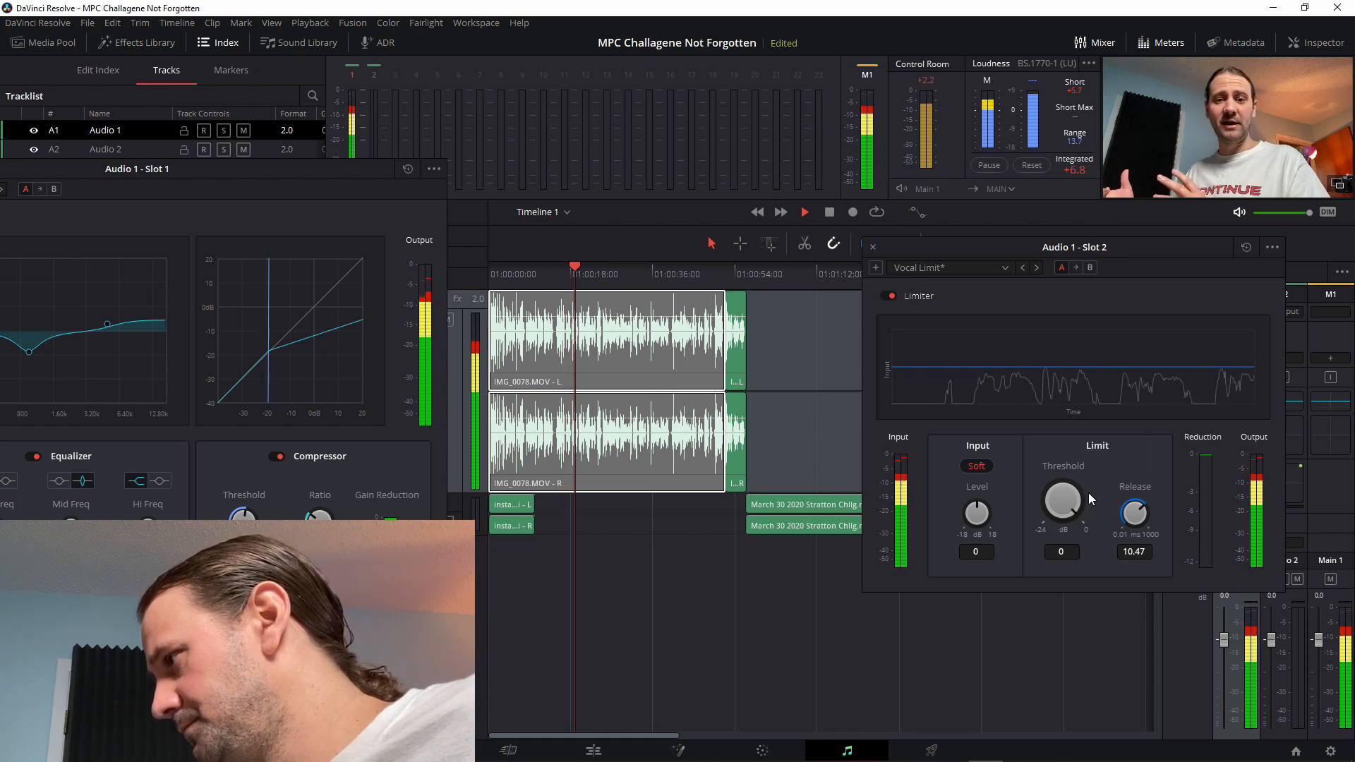
drag(1082, 497, 1066, 498)
key(space)
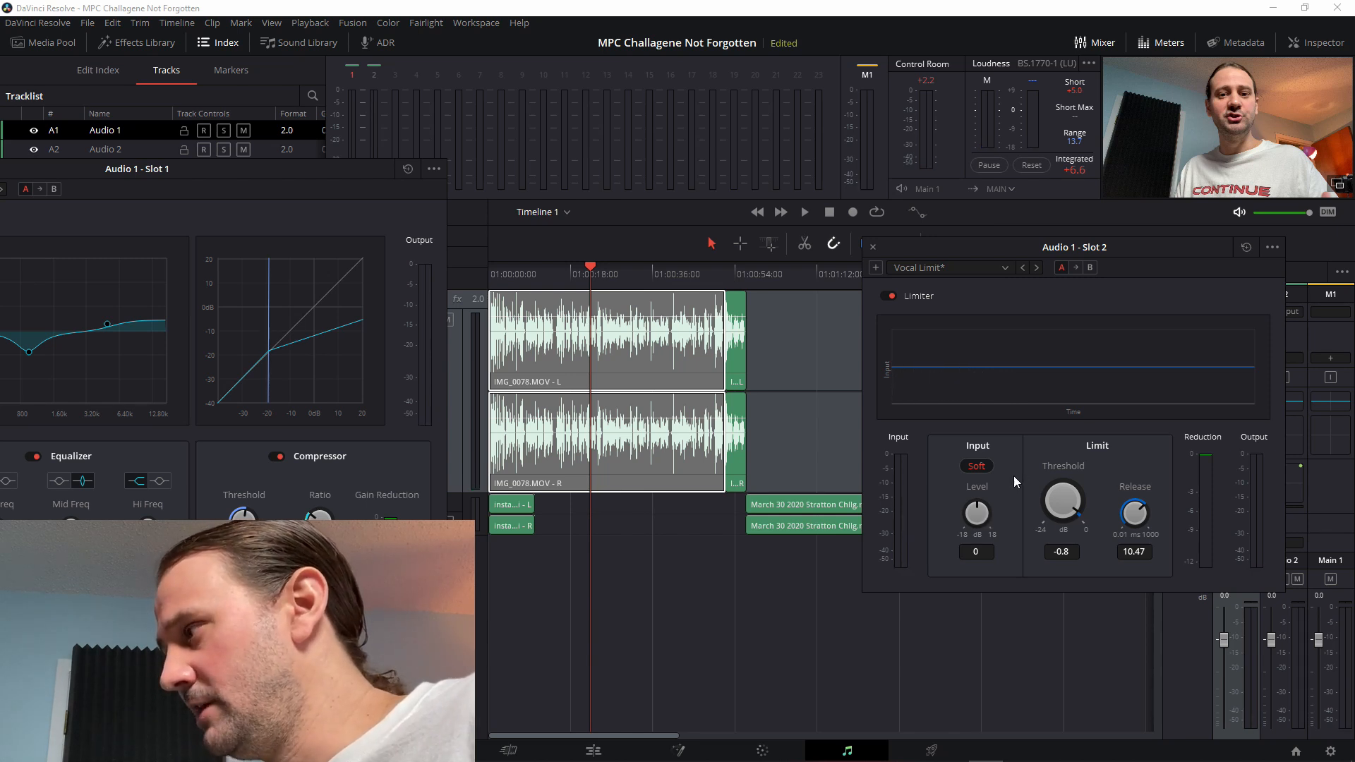
drag(1018, 251, 862, 238)
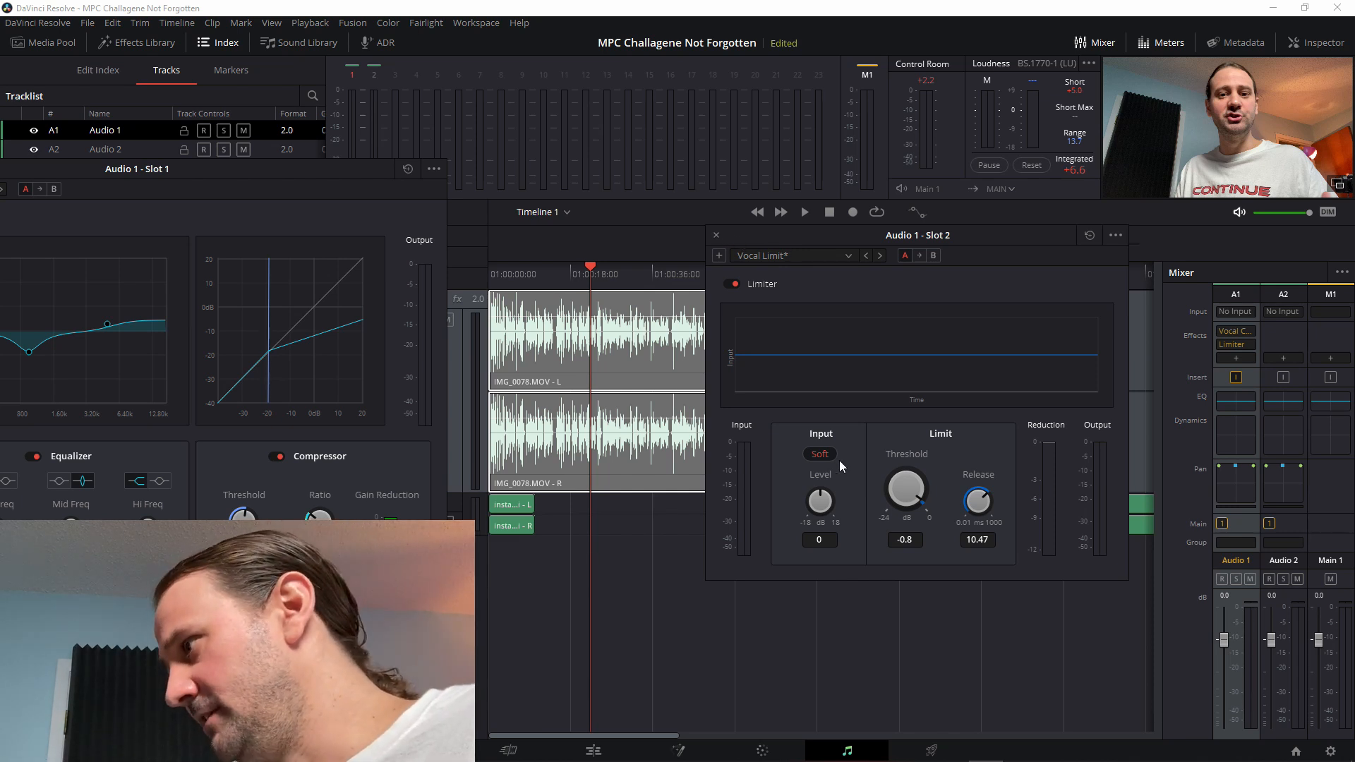
click(717, 235)
Set the Vocal Channel's compressor threshold to -16.3 dB while playing the introduction, and close the effect
drag(287, 175, 885, 181)
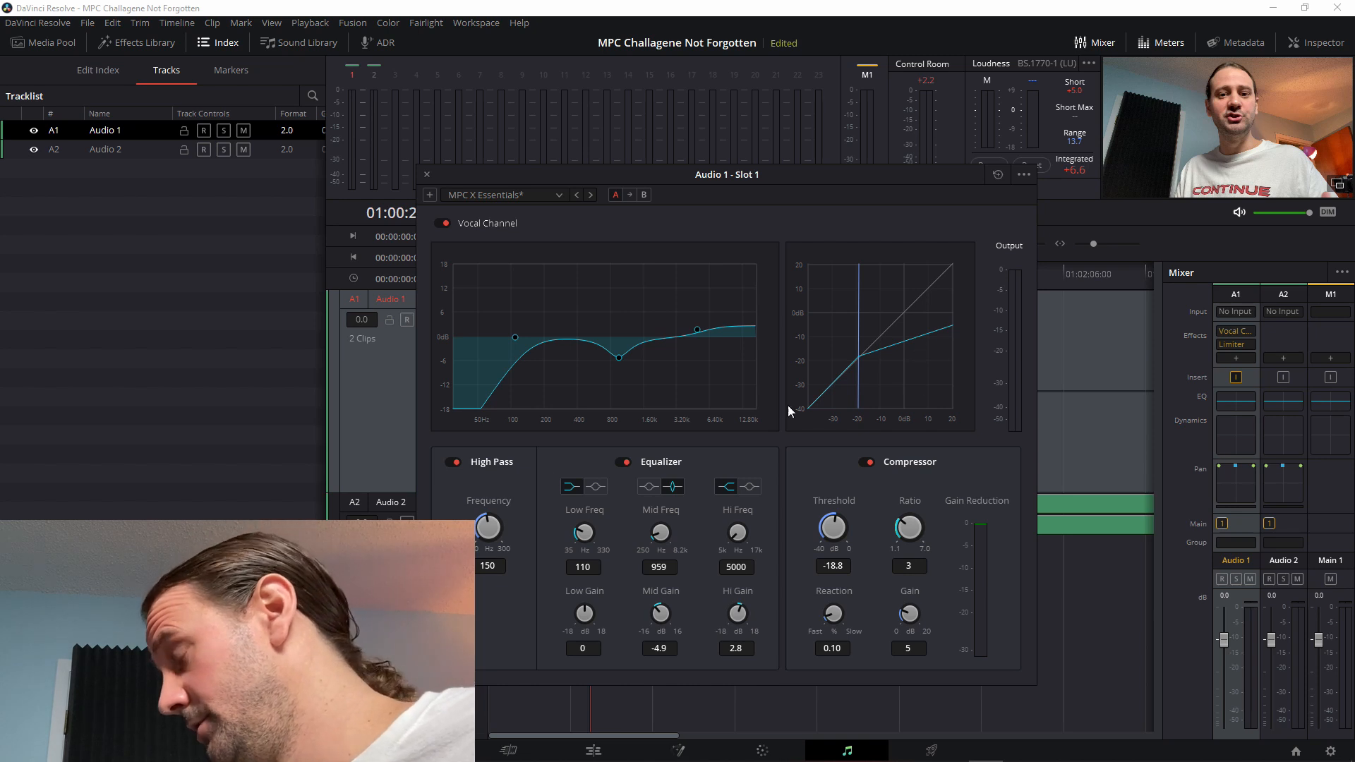
key(space)
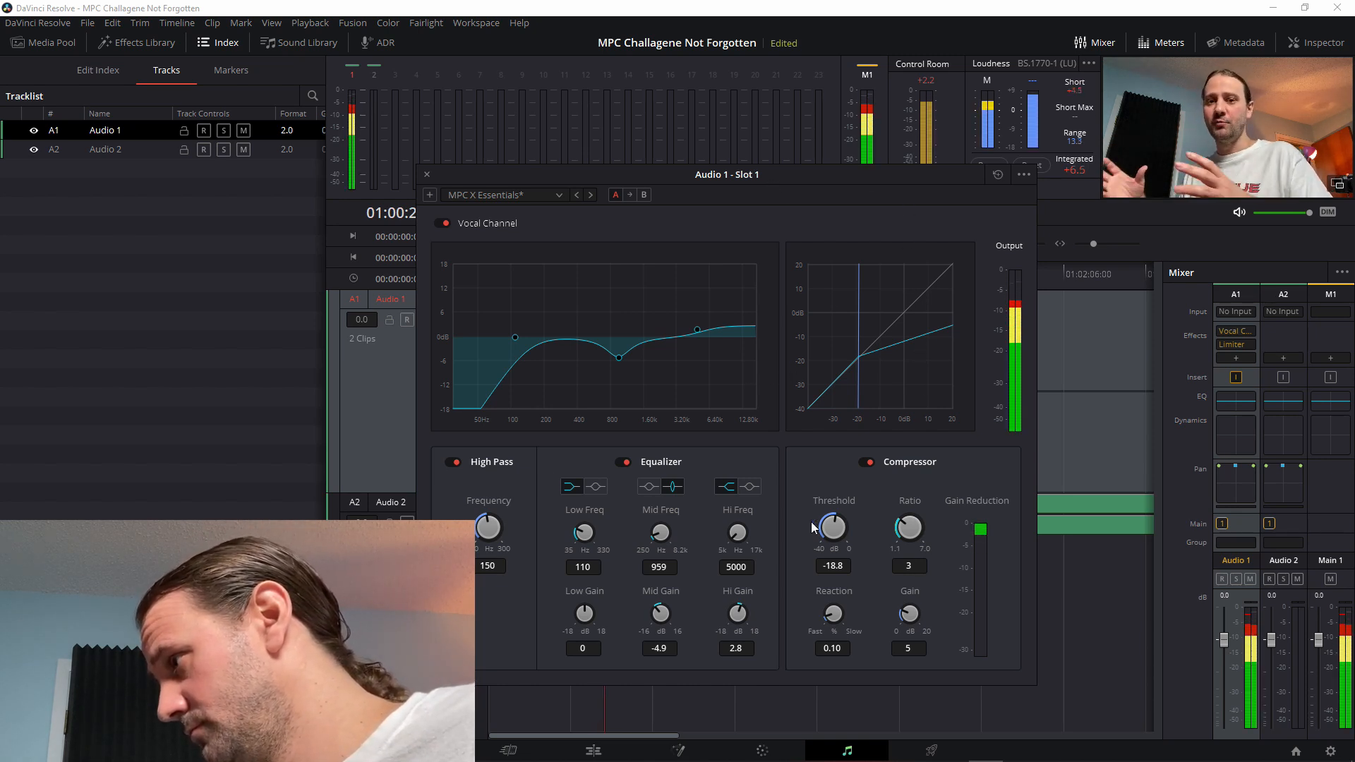
mouse_move(834, 526)
mouse_down()
mouse_move(803, 524)
mouse_move(842, 528)
mouse_up()
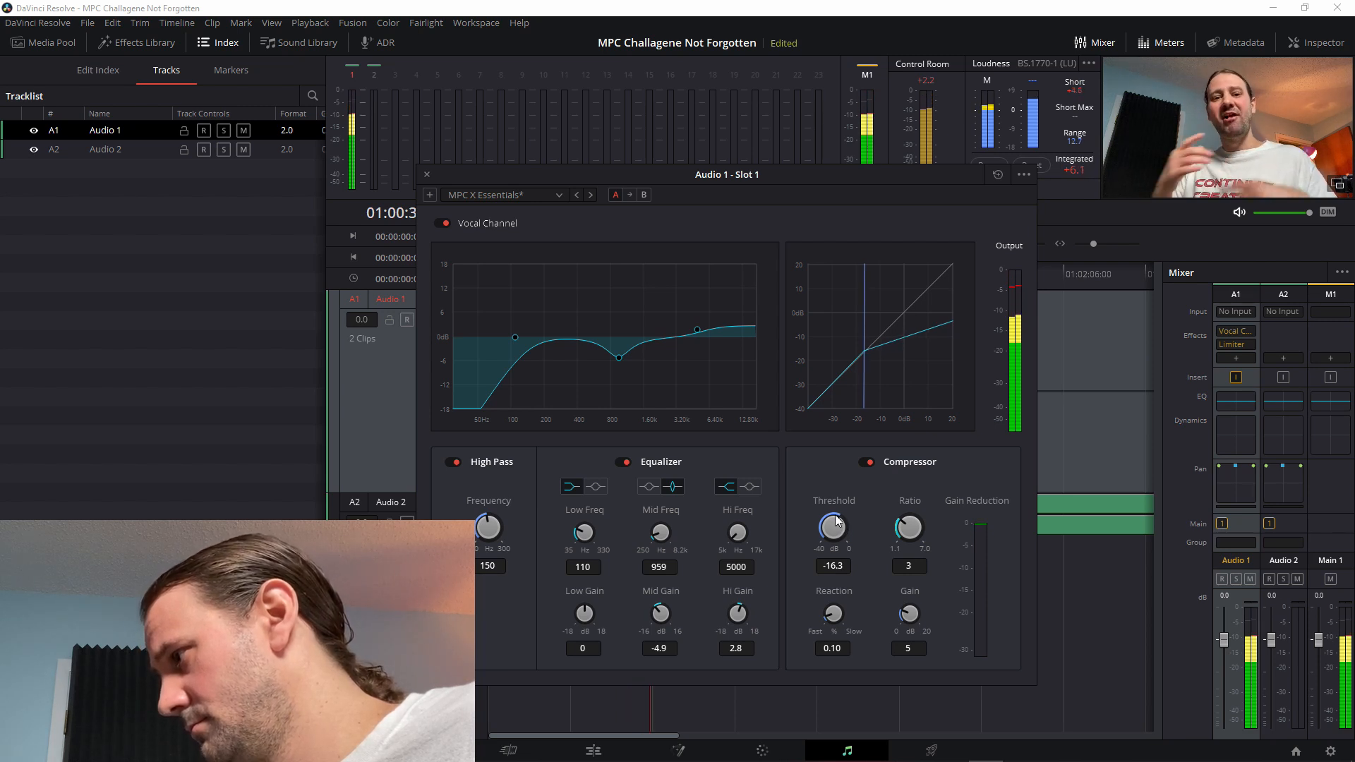
click(427, 175)
Return to the Edit page, move the playhead to the end of the introduction, and save the project
click(608, 750)
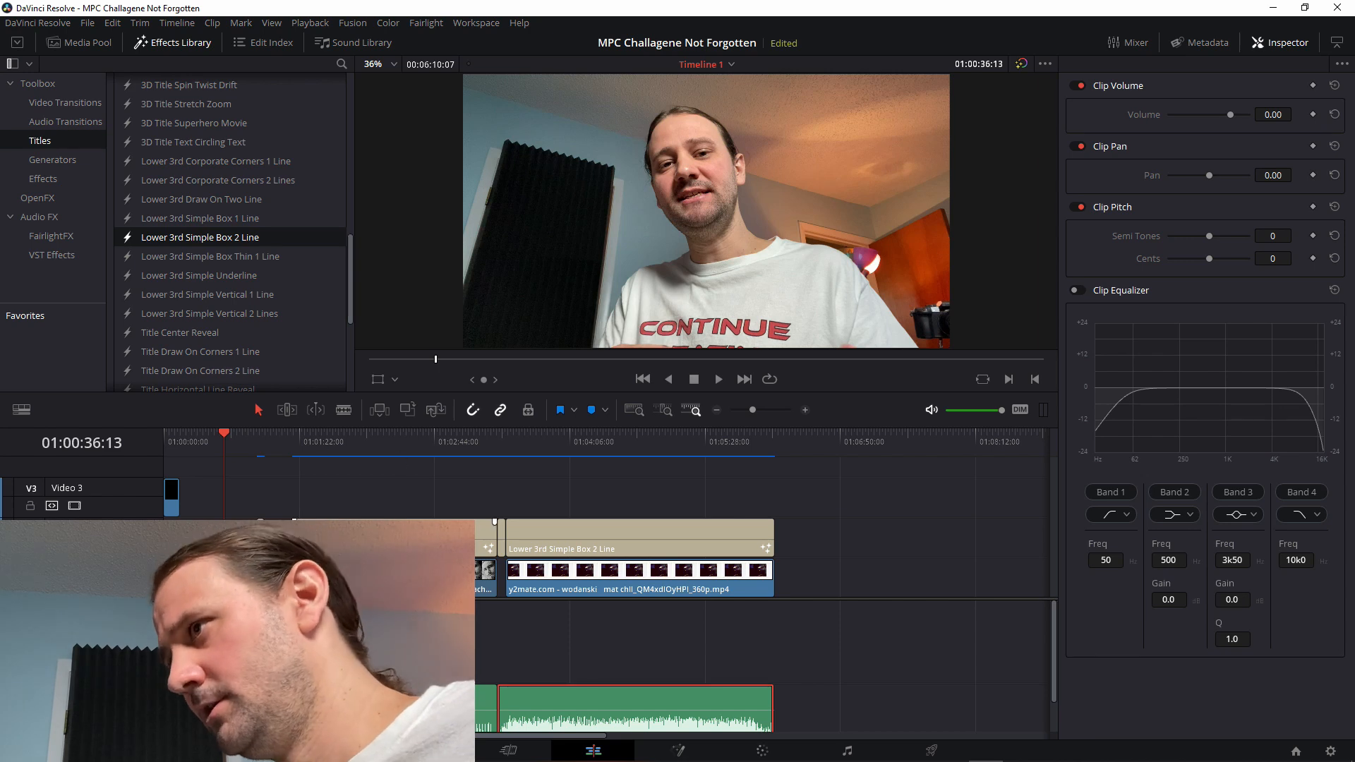
scroll(385, 529, up, 2)
scroll(404, 573, up, 3)
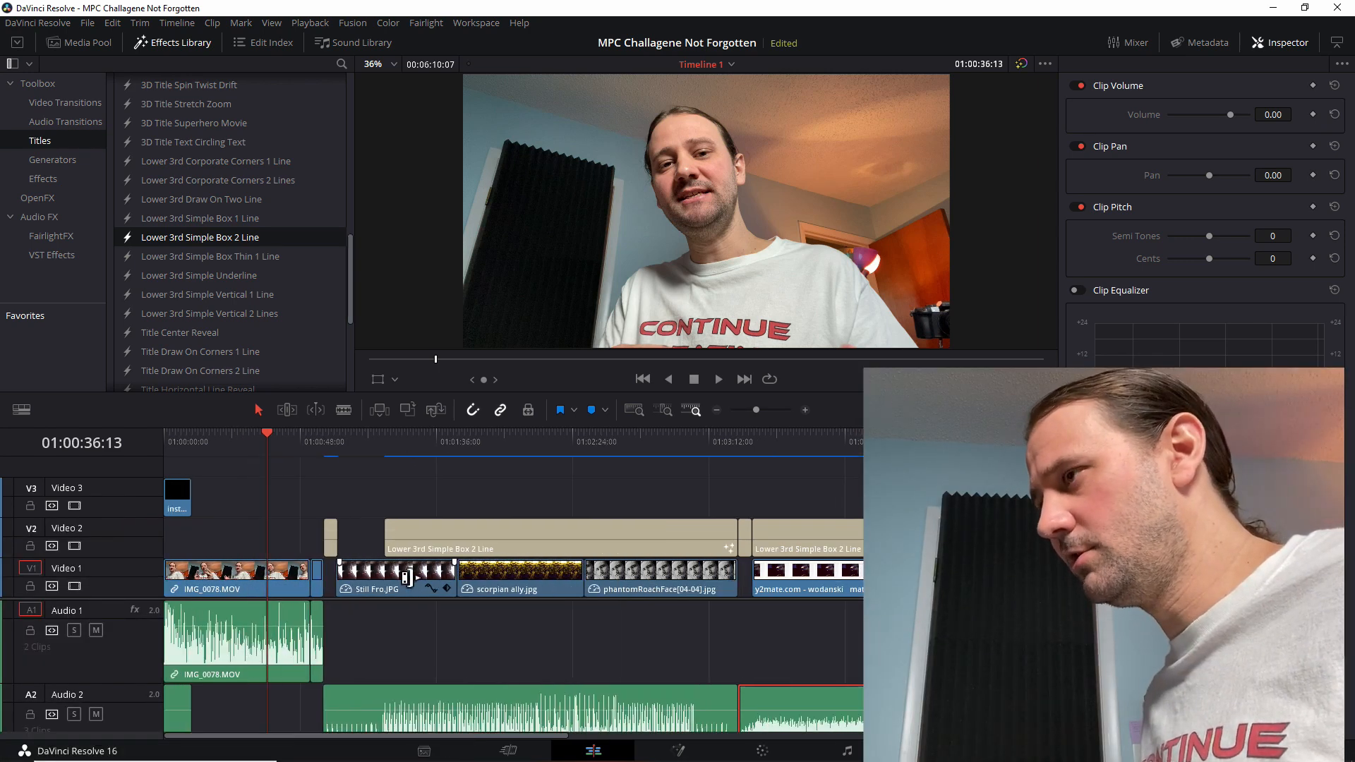
click(379, 437)
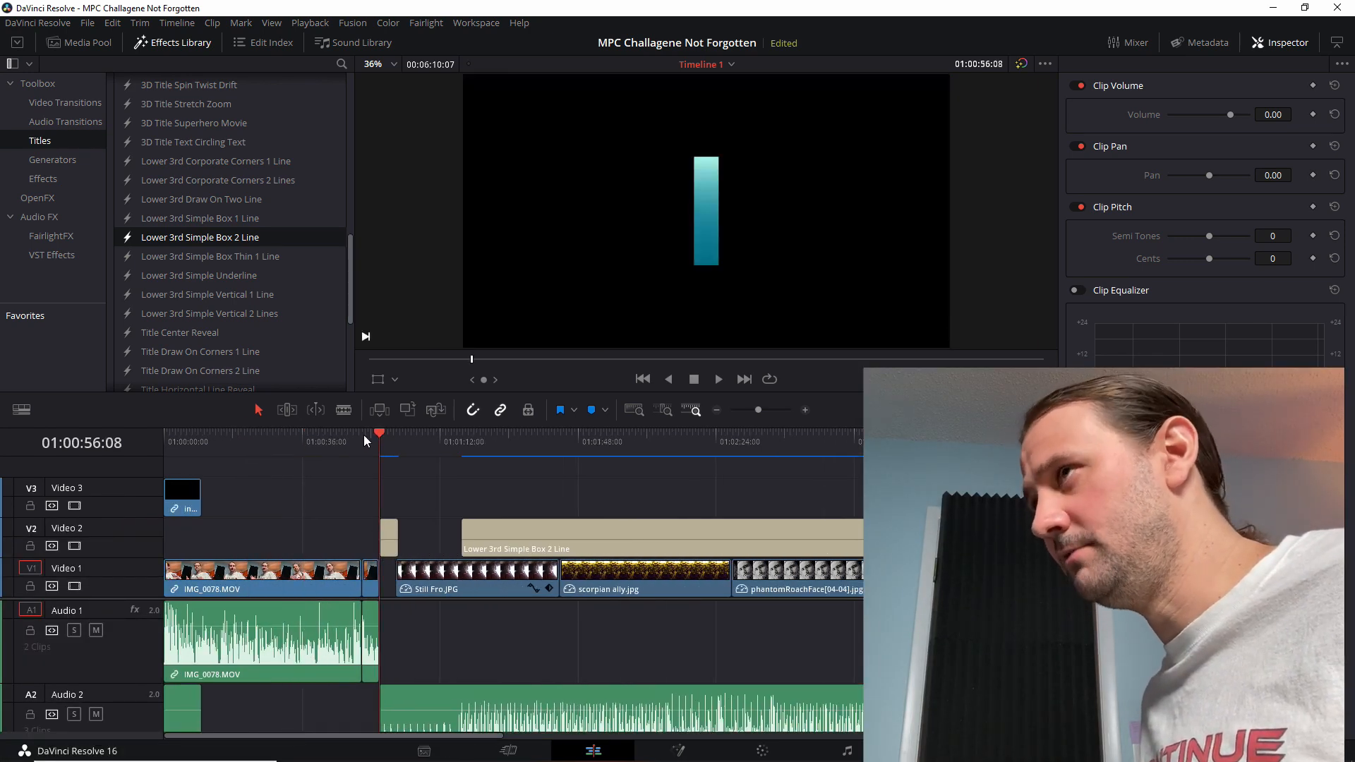
click(87, 22)
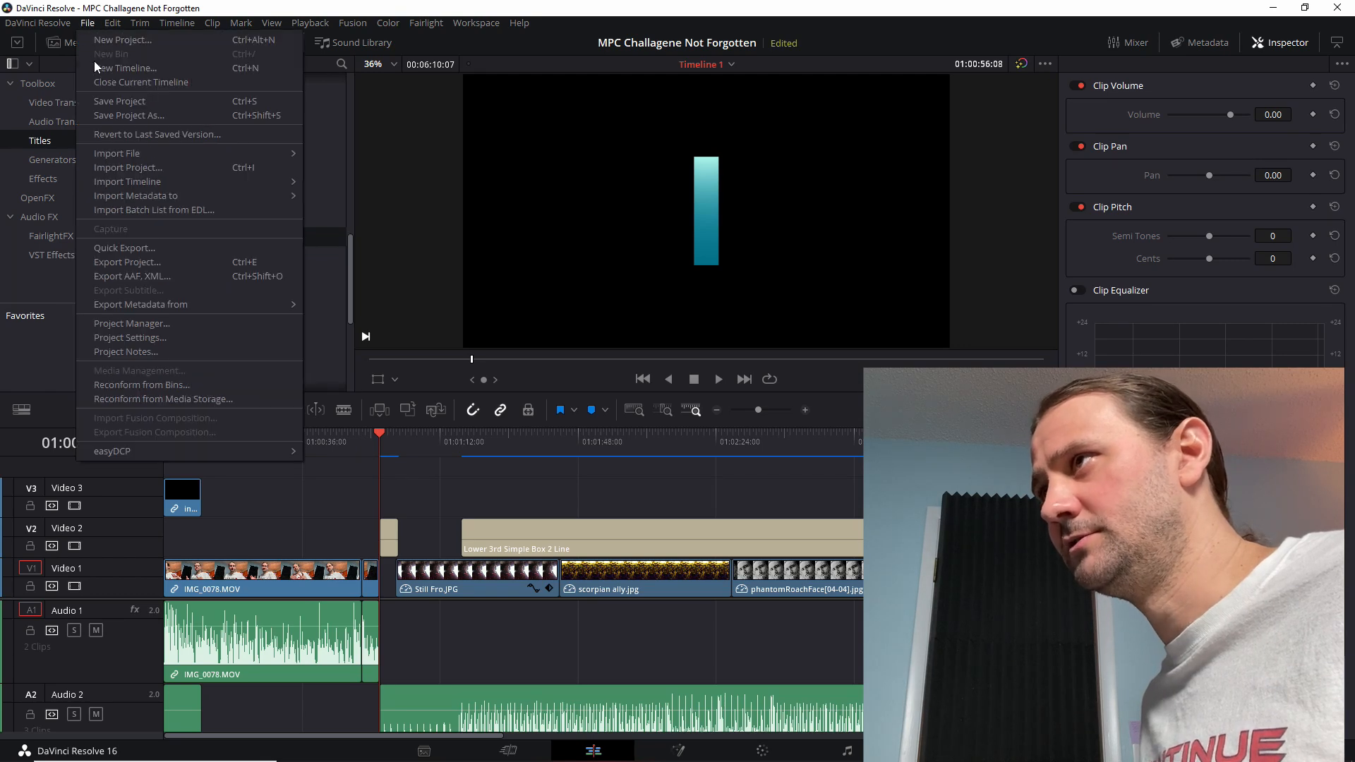
click(116, 102)
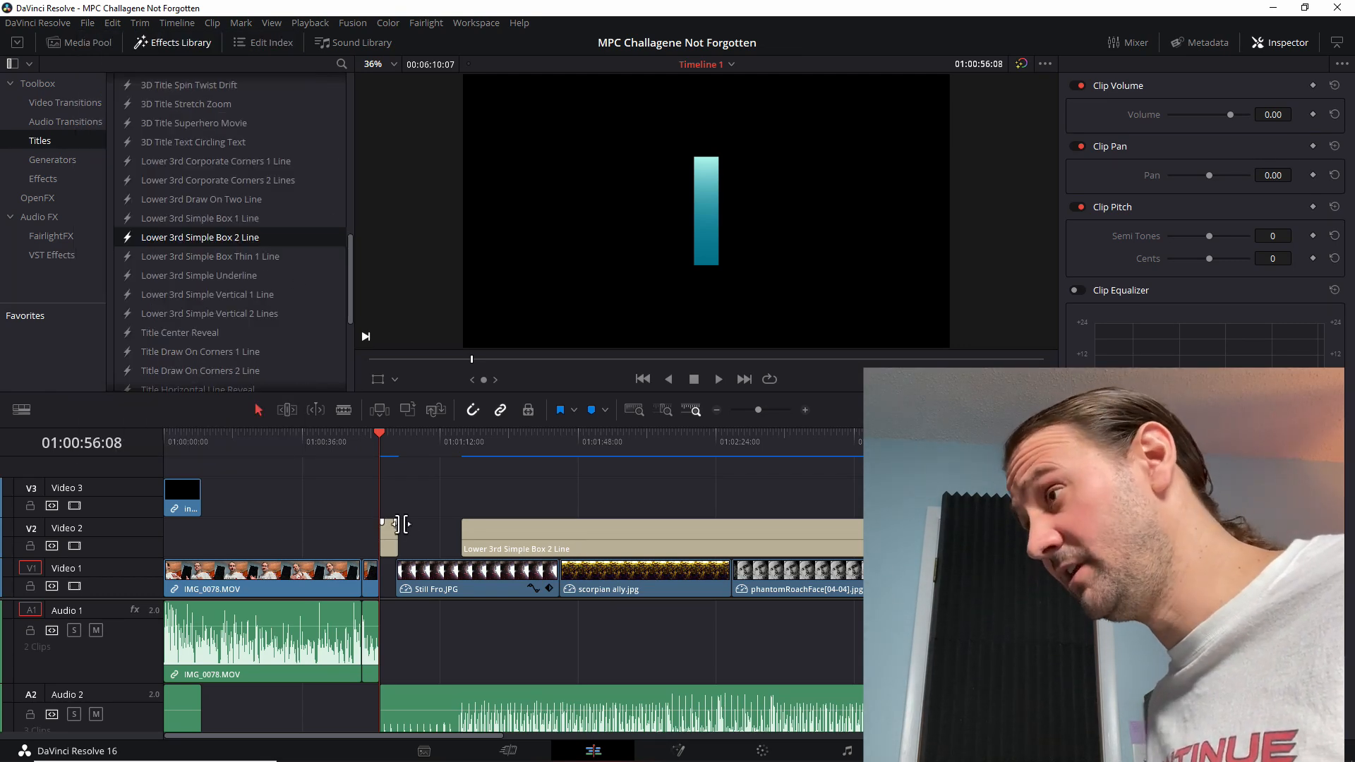
Move the playhead to the scorpian ally.jpg section and show the Mixer in place of the Inspector
scroll(463, 555, down, 1)
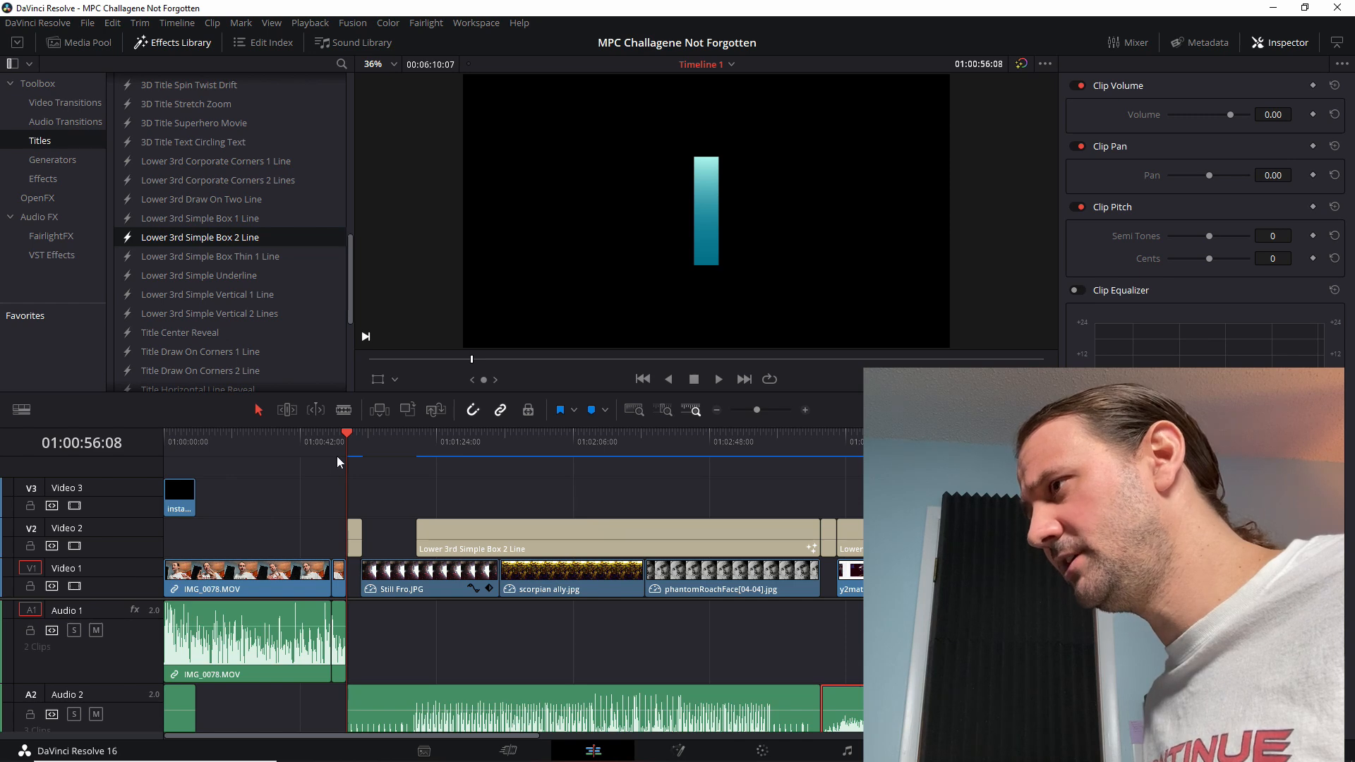
drag(349, 452, 1025, 461)
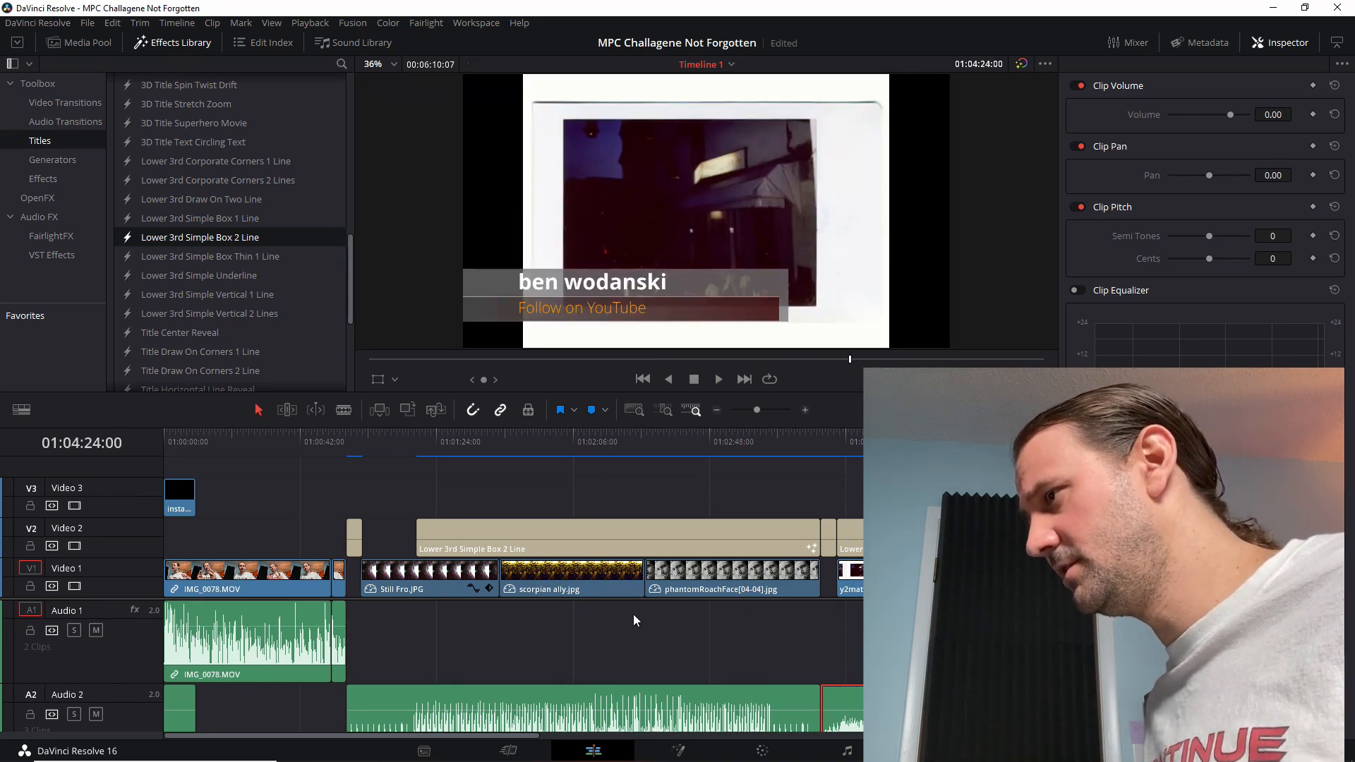
click(569, 445)
scroll(724, 683, down, 1)
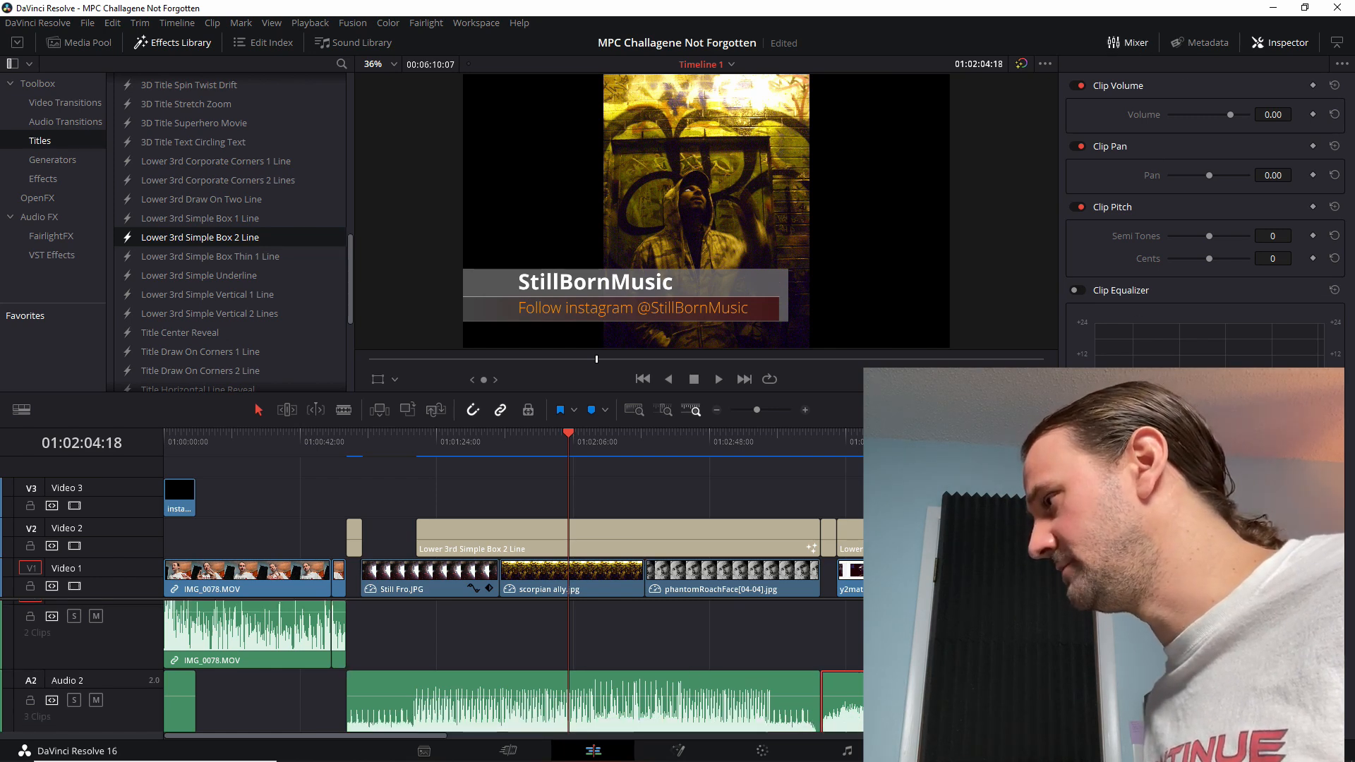
click(1279, 42)
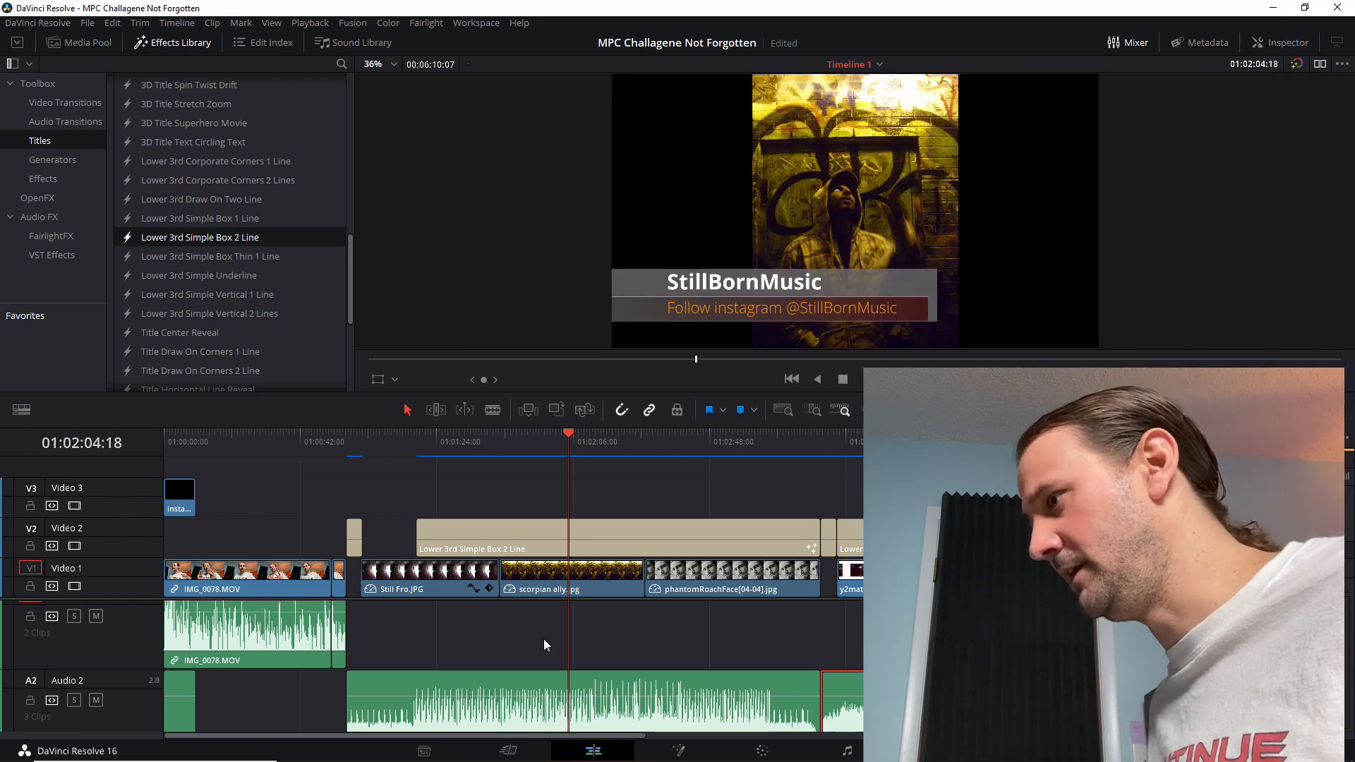
Play parts of the March 30 2020 Stratton Chllg.mp3 and y2mate.com music clips on Audio 2 to compare their levels
scroll(547, 642, down, 1)
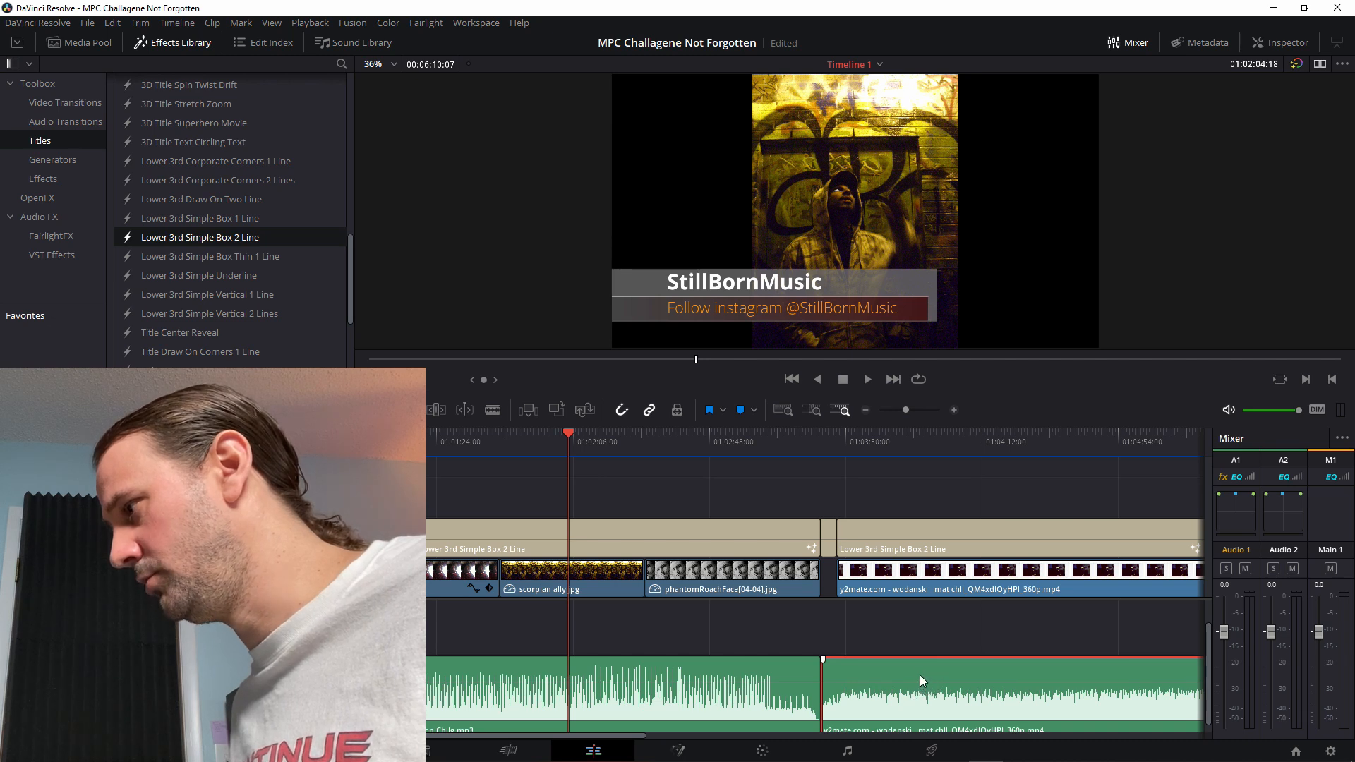
key(space)
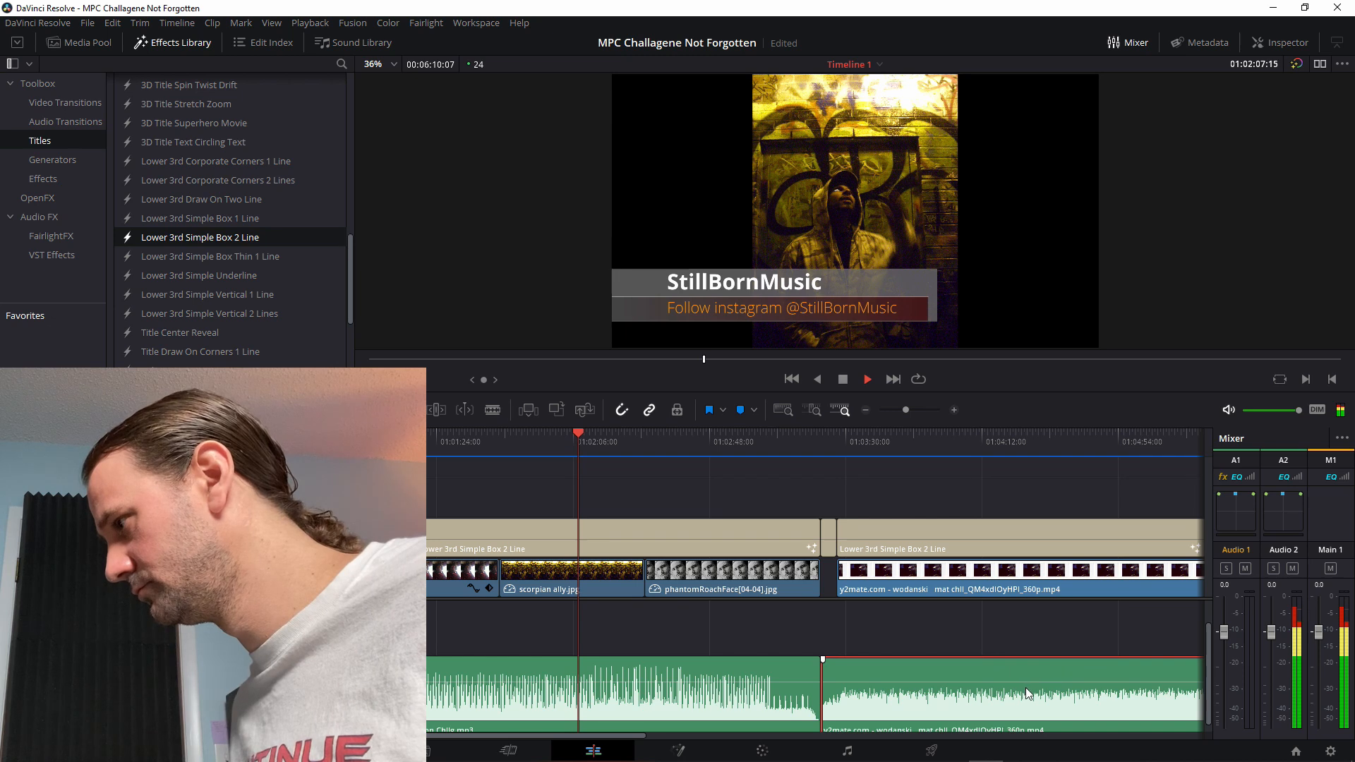
click(919, 446)
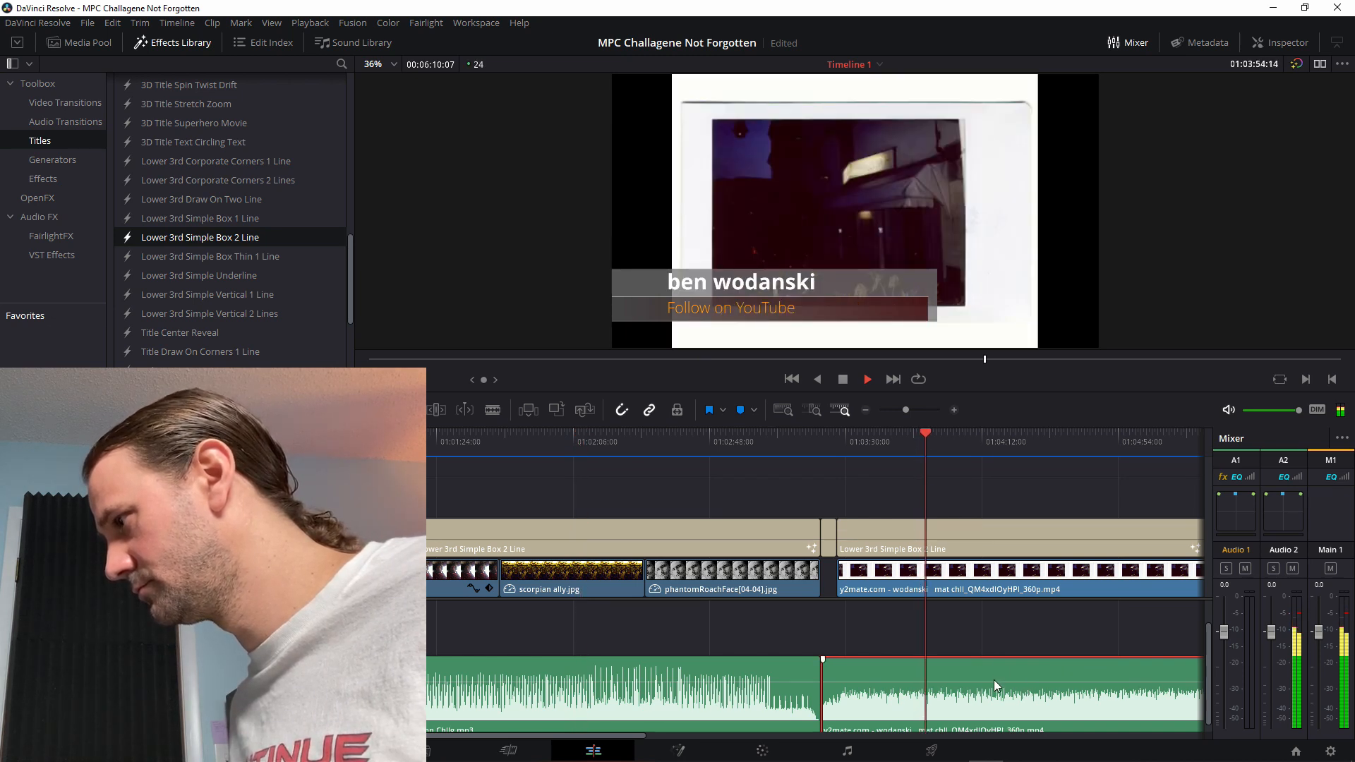
key(space)
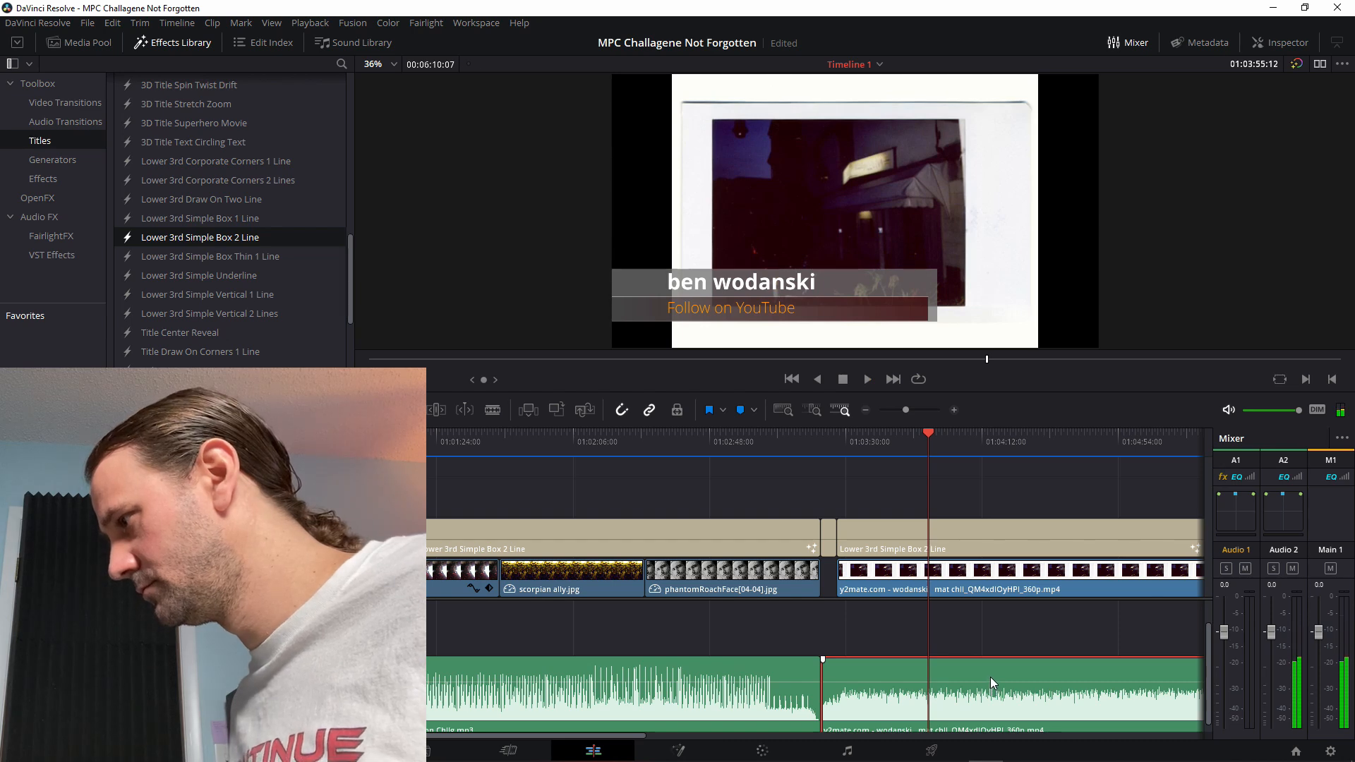
Raise the volume of the y2mate.com clip on Audio 2 and play parts of both music clips to compare levels
drag(998, 685, 999, 679)
click(678, 435)
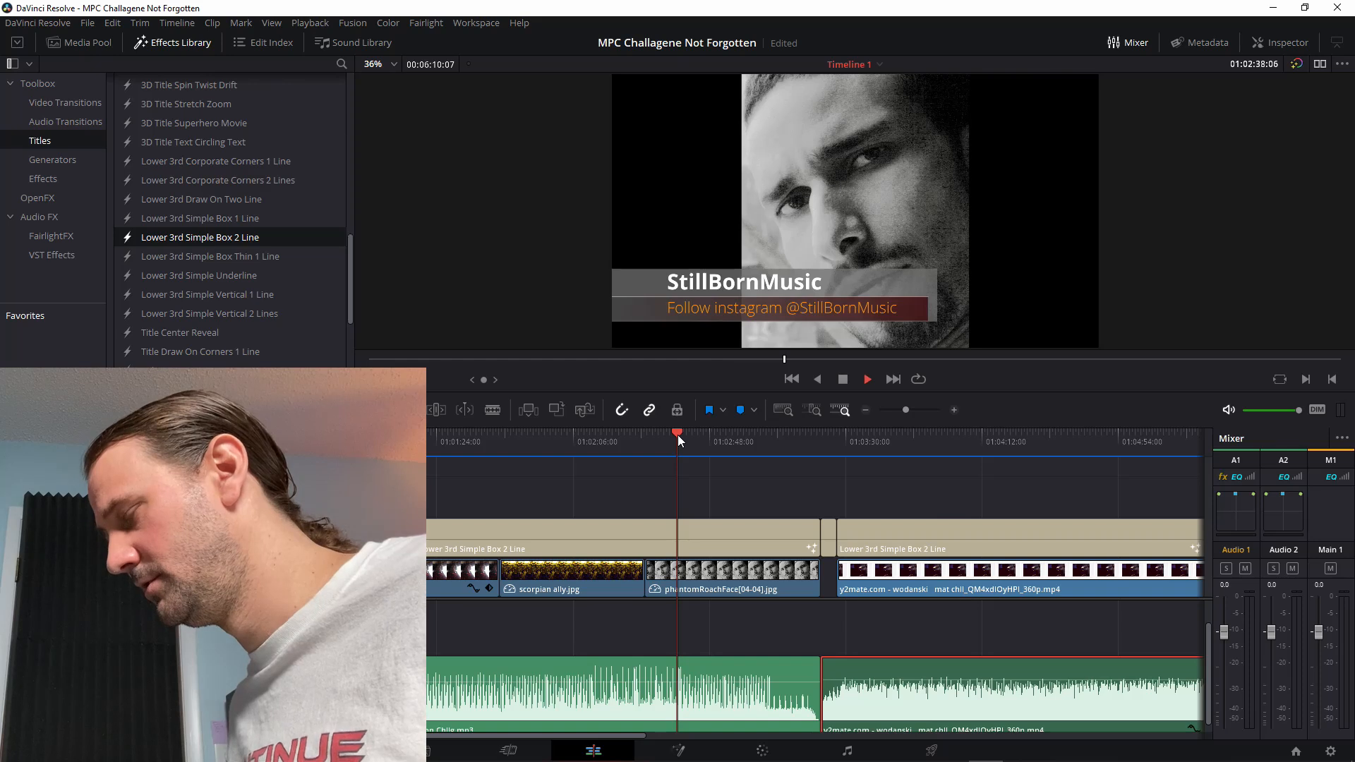
key(space)
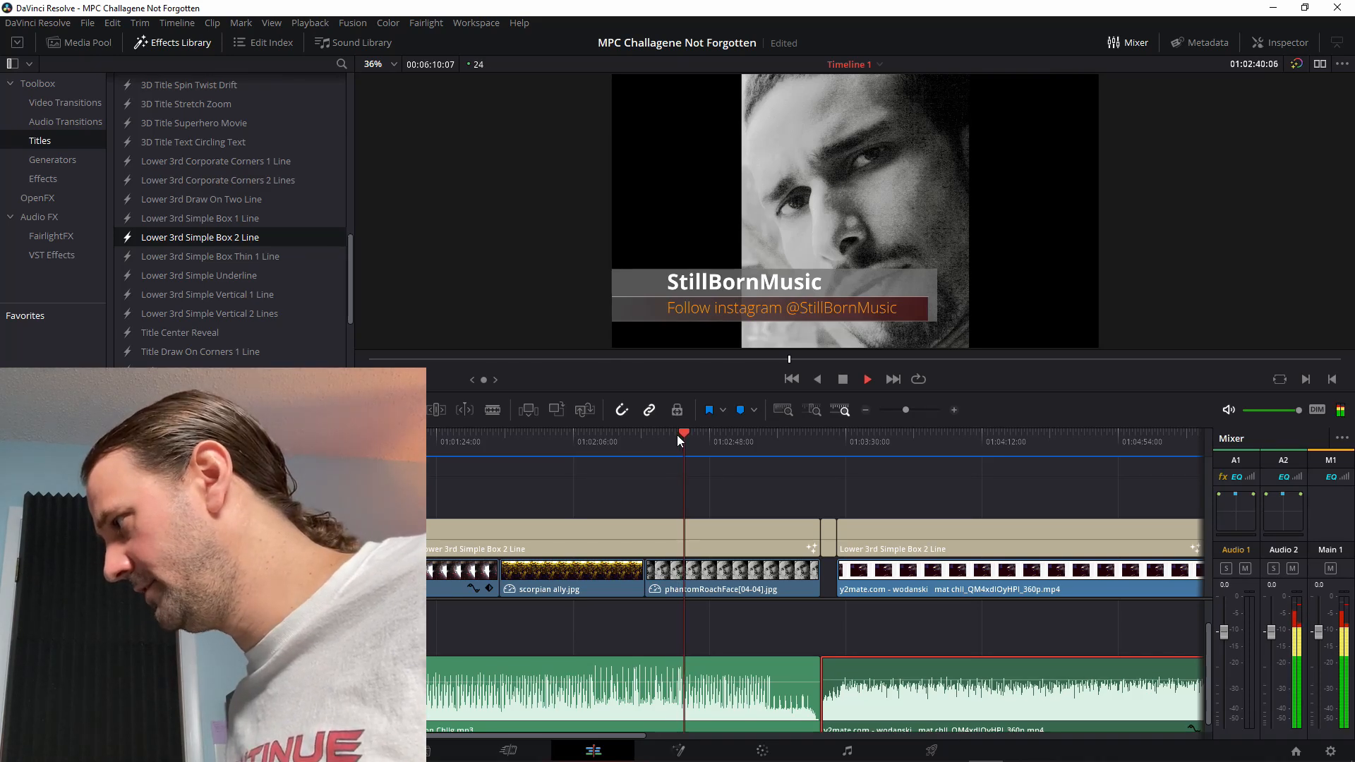
click(912, 436)
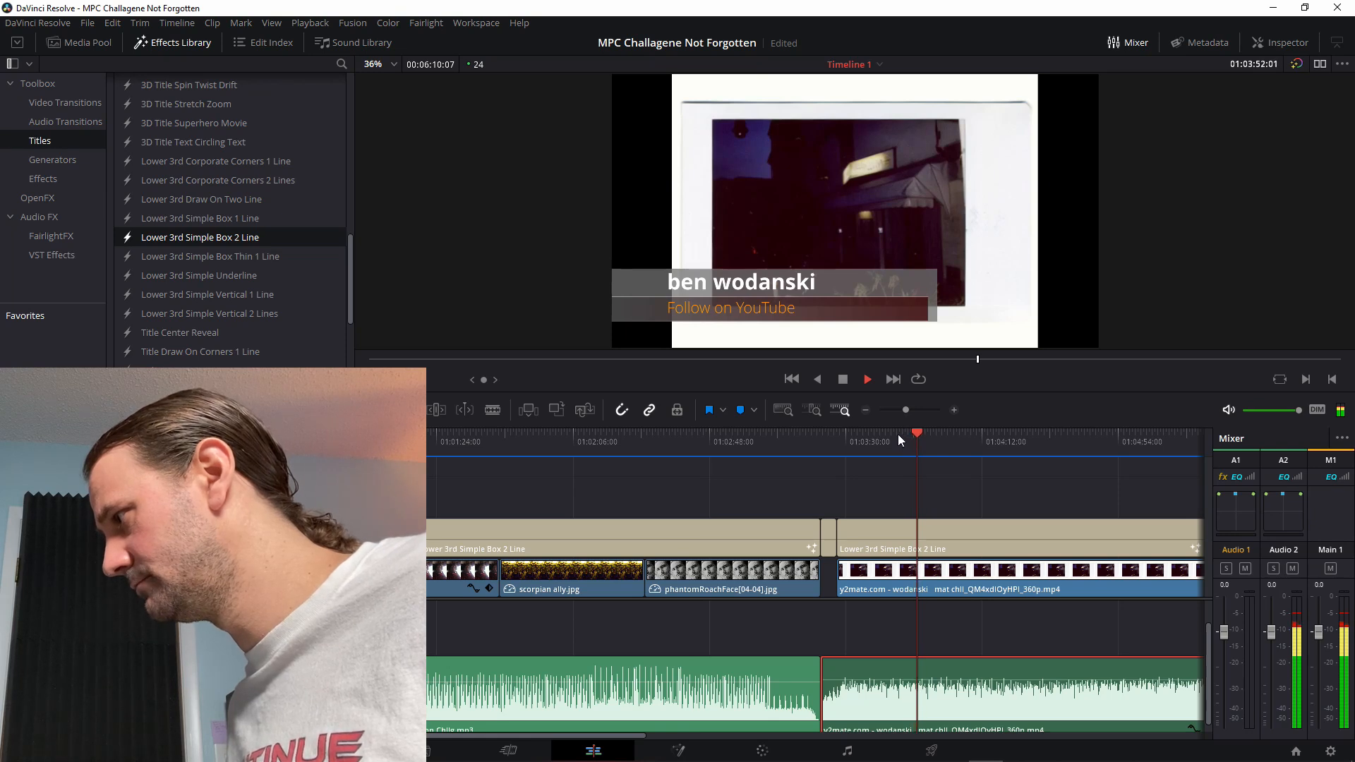
key(space)
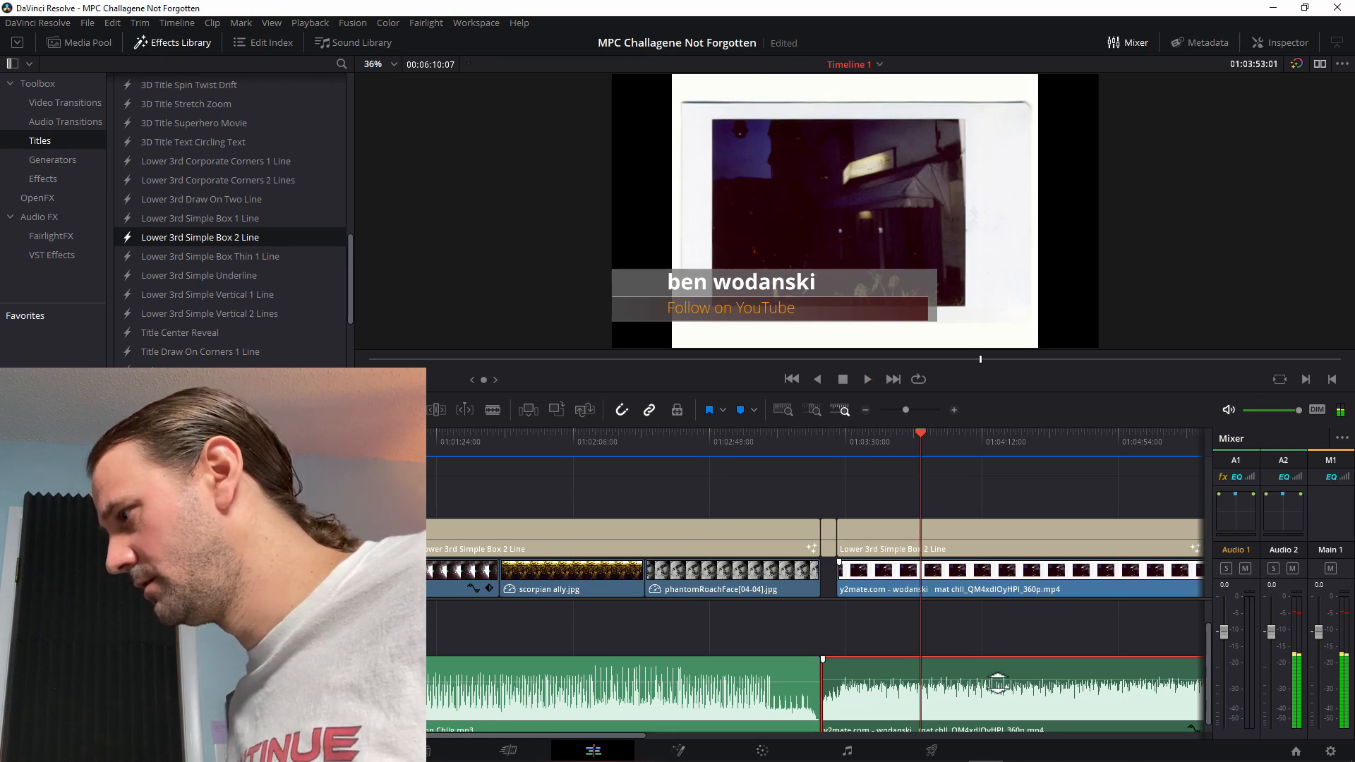
Raise the y2mate.com clip's volume slightly further and play it against the March 30 2020 Stratton Chllg.mp3 clip again
drag(996, 683, 997, 681)
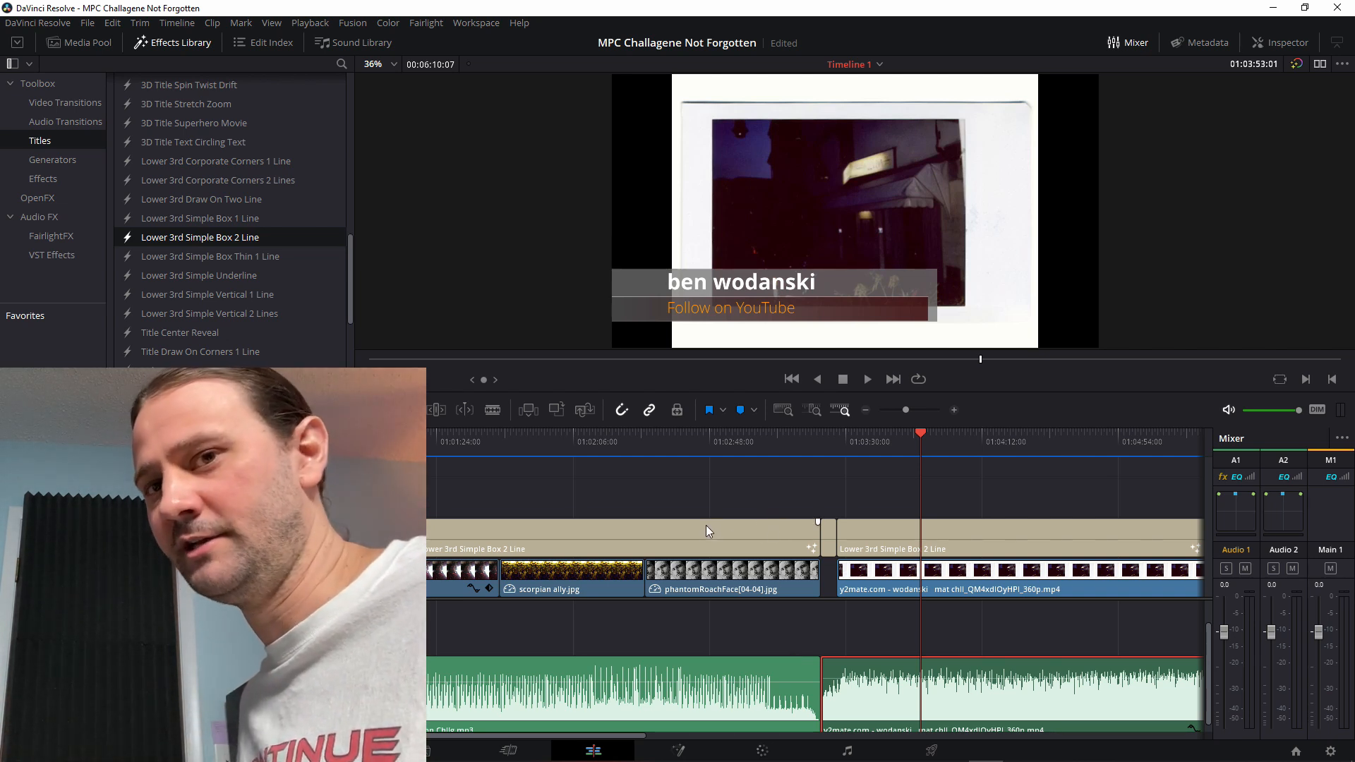
key(space)
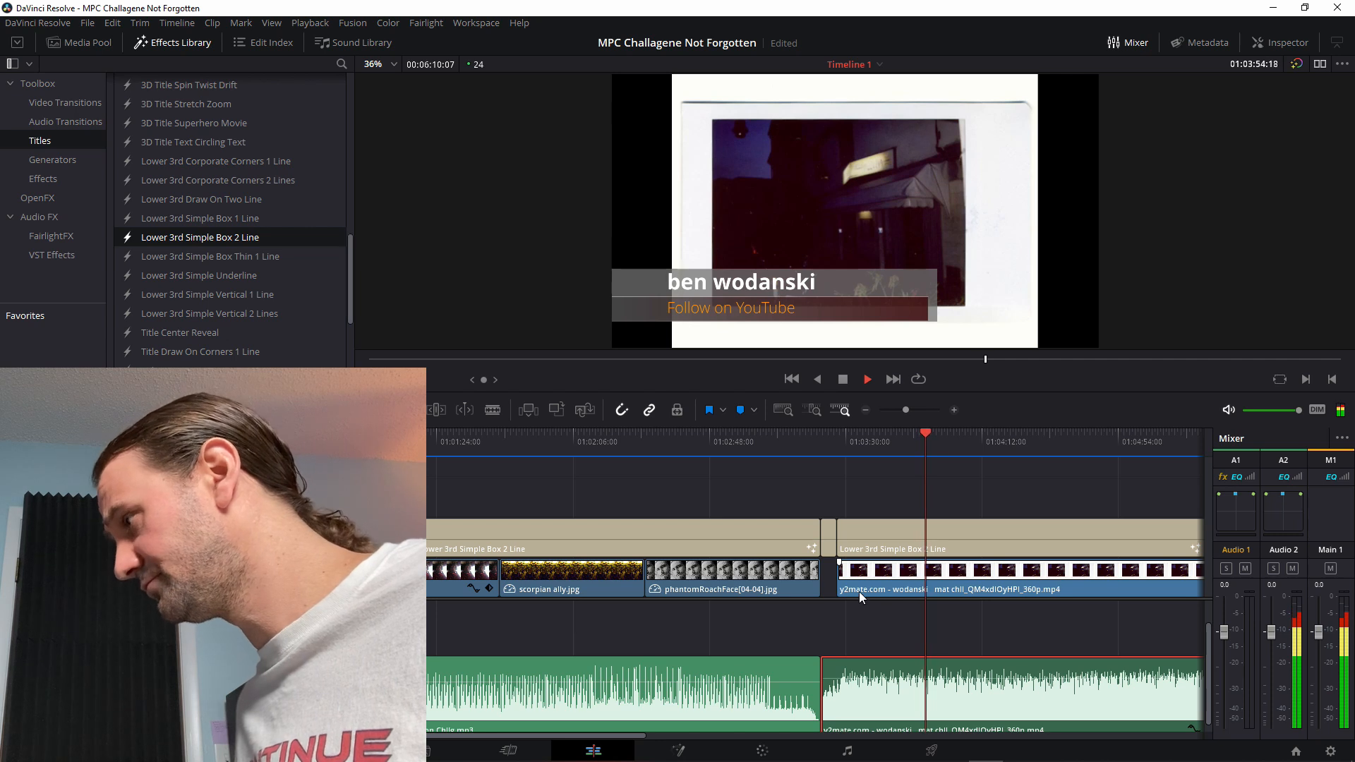
key(space)
click(699, 452)
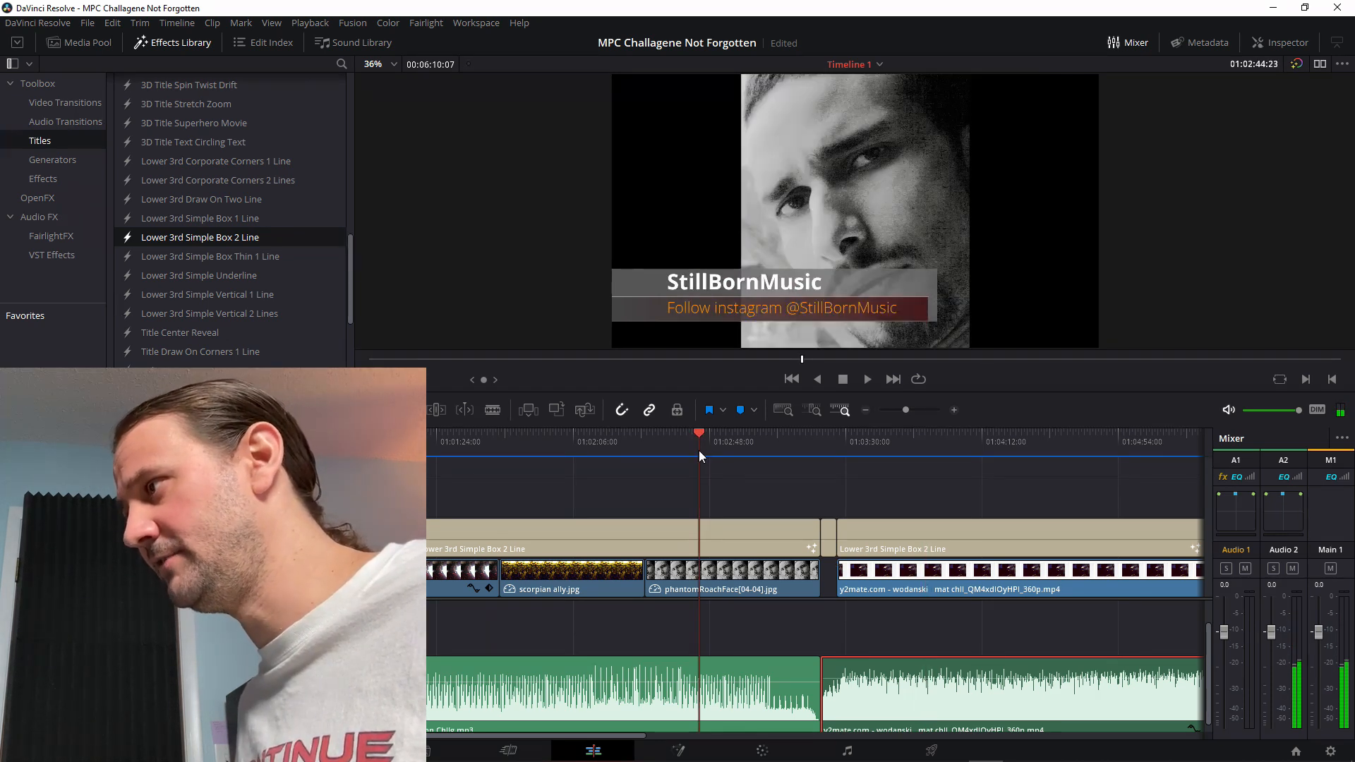
key(space)
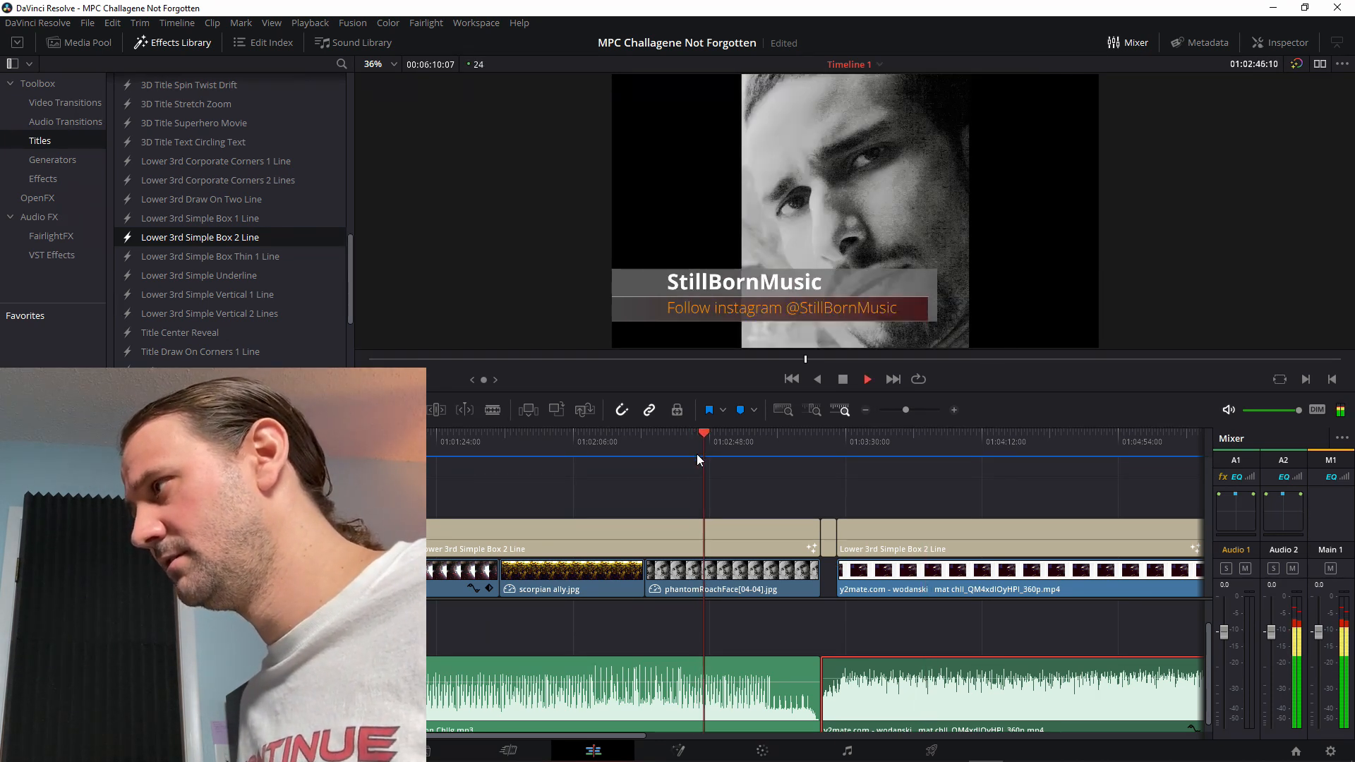
key(space)
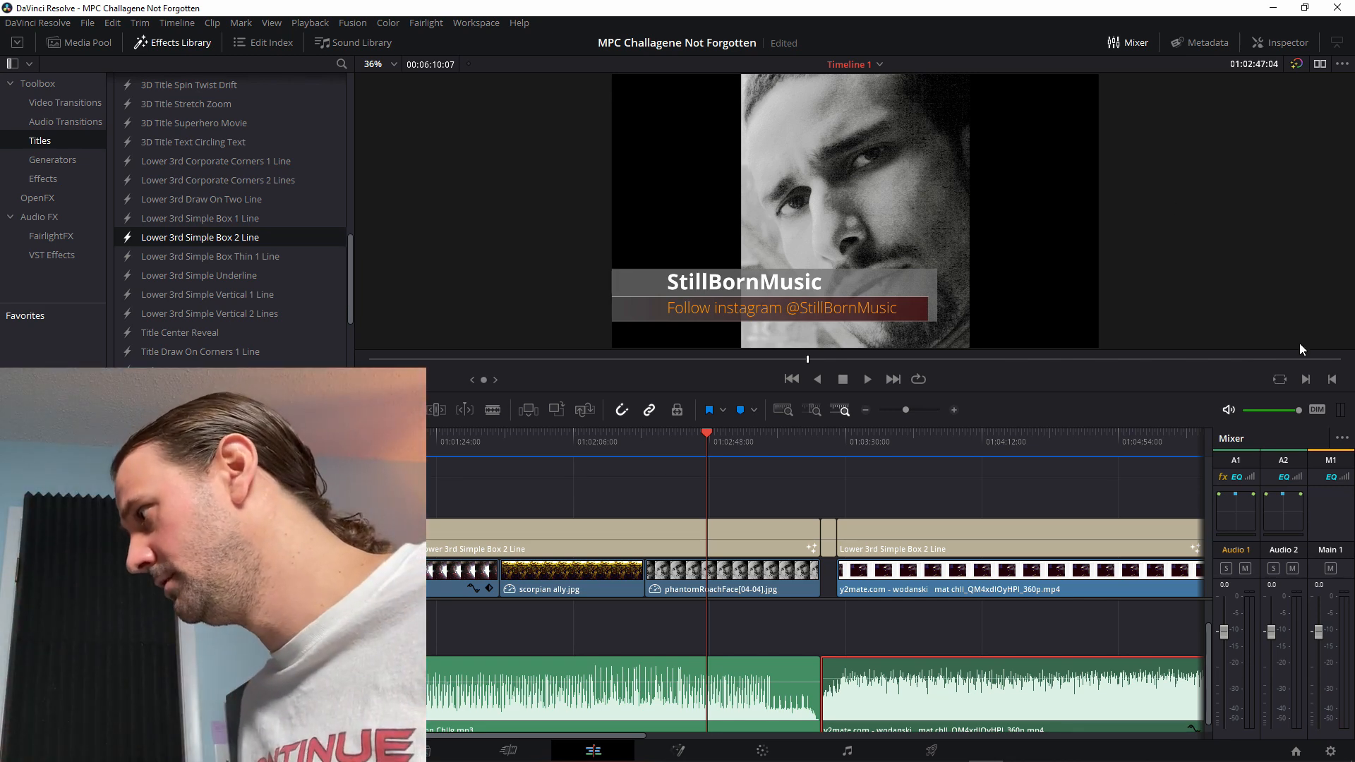
Fine-tune the volume of the March 30 2020 Stratton Chllg.mp3 clip while playing its part under the phantomRoachFace image
key(space)
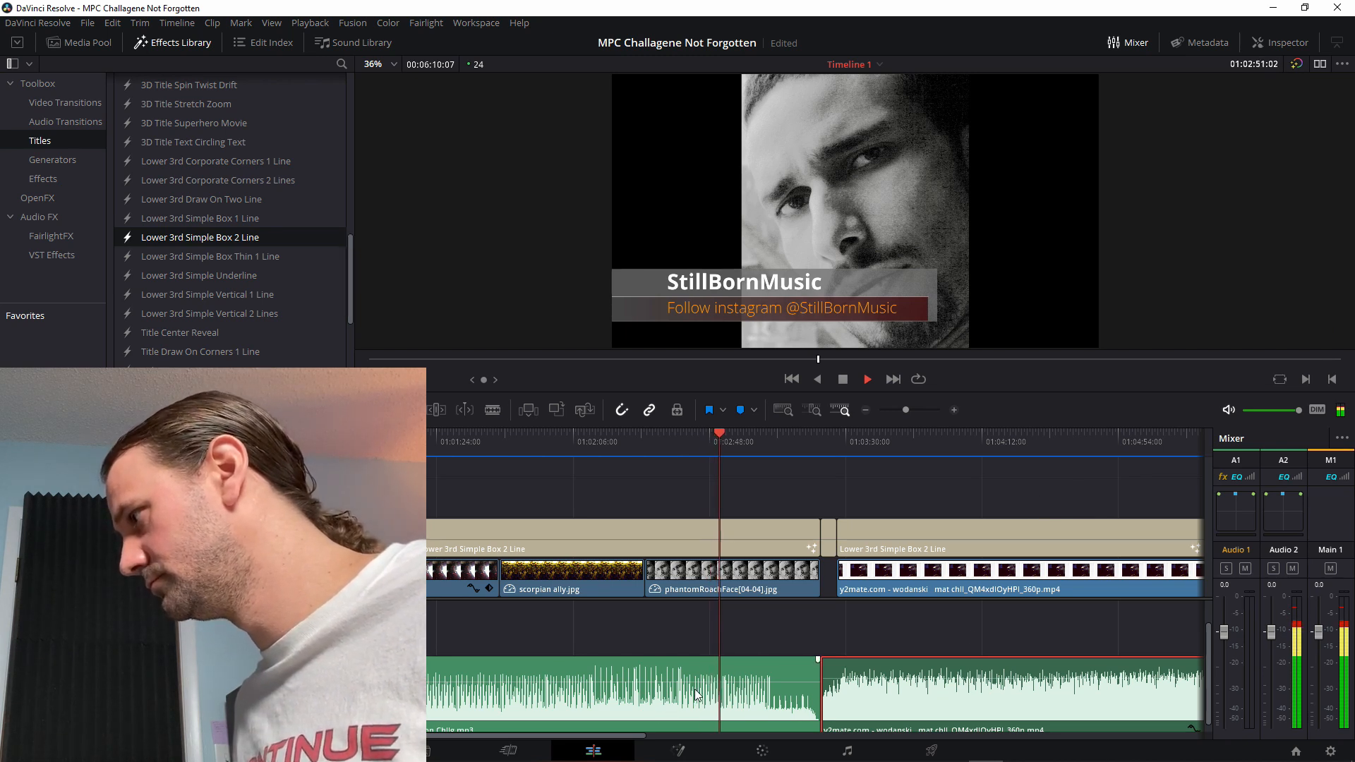
key(space)
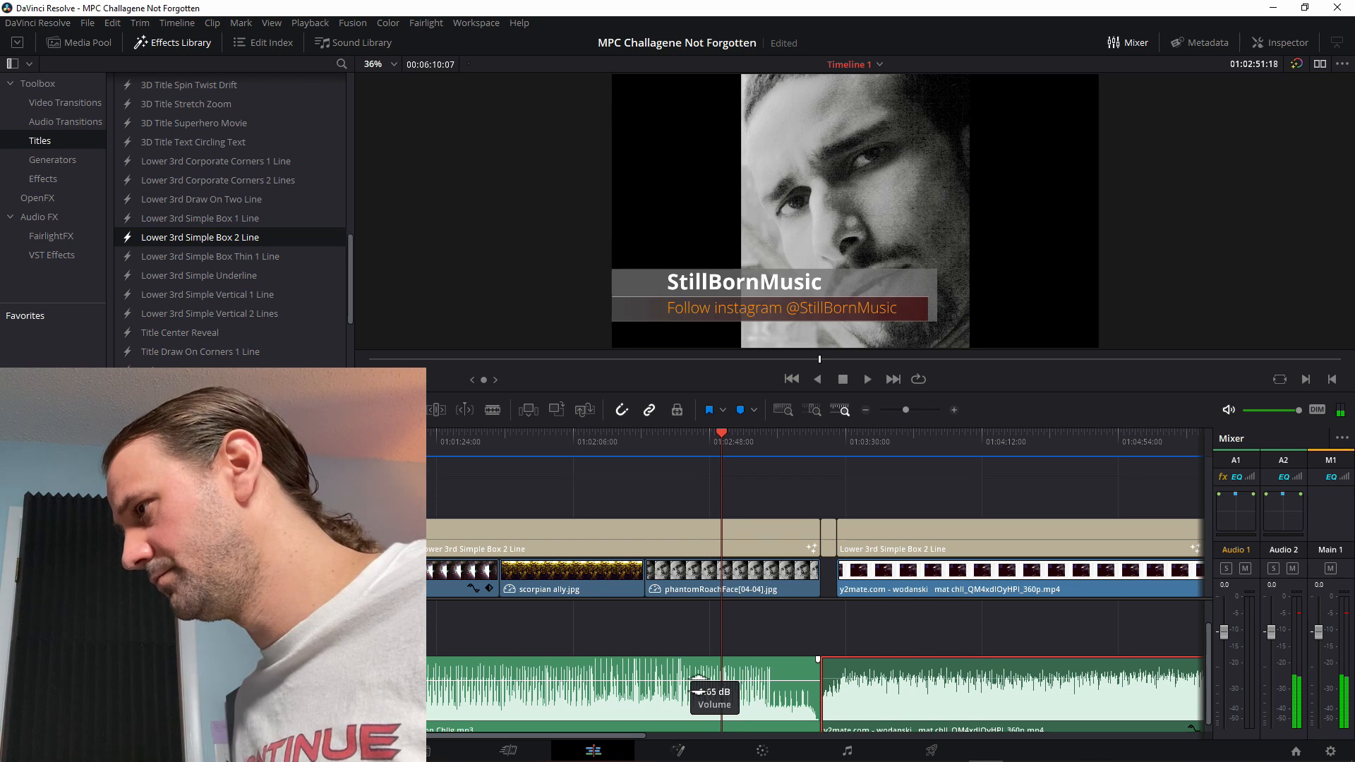
key(space)
click(646, 443)
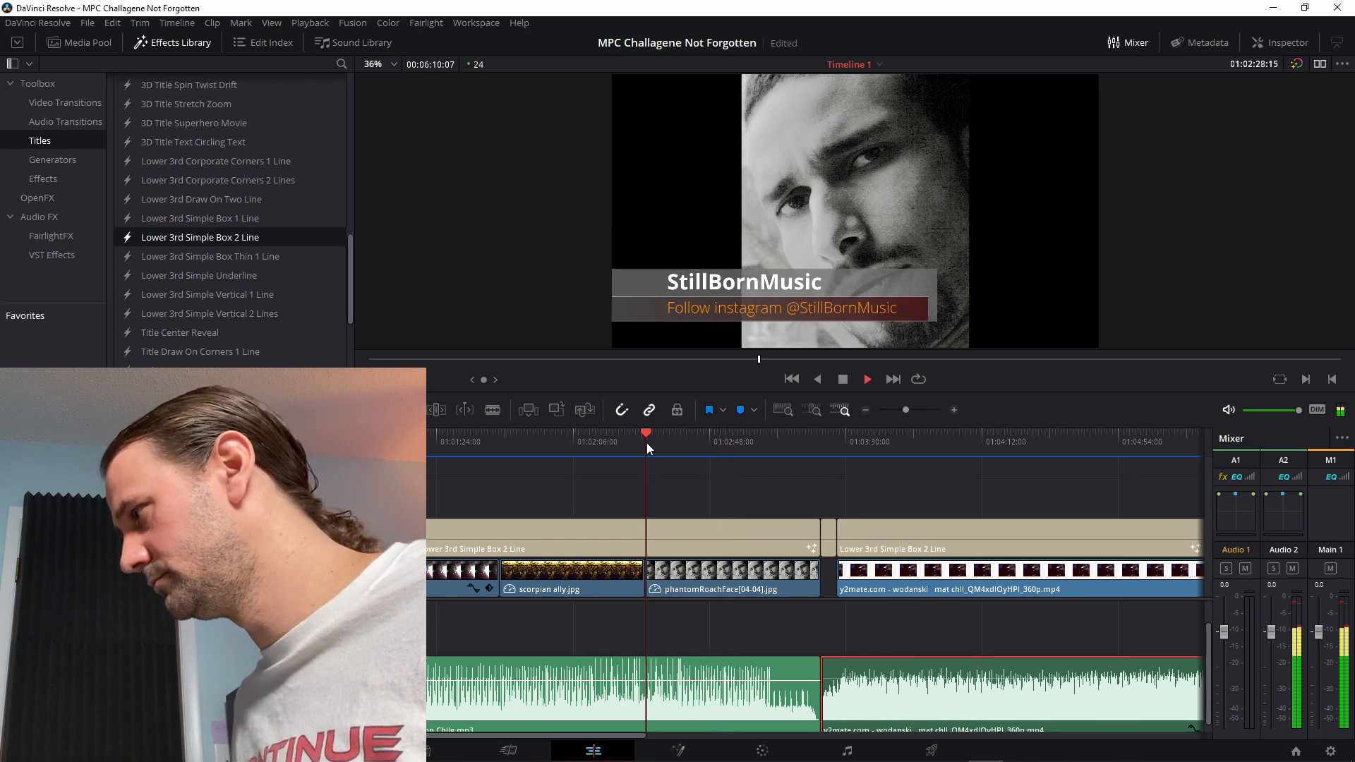
key(space)
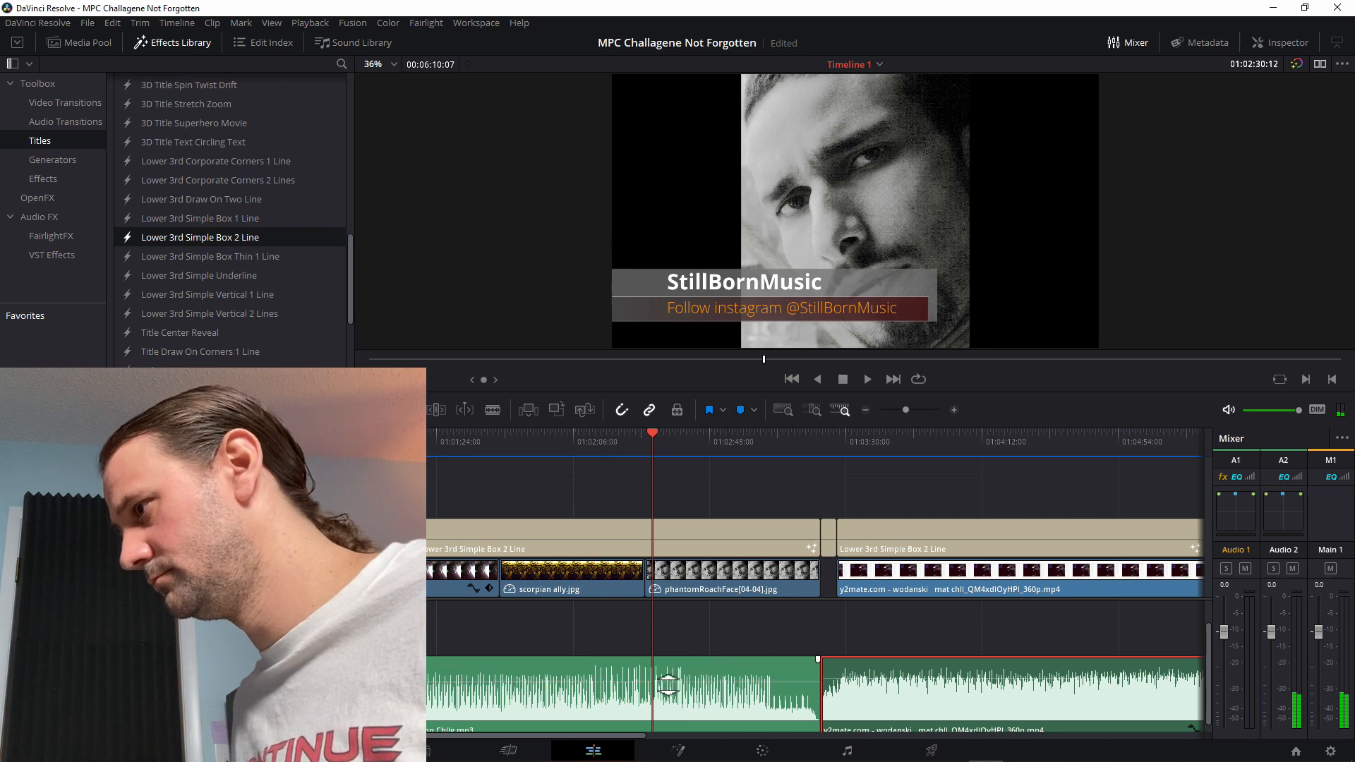
key(space)
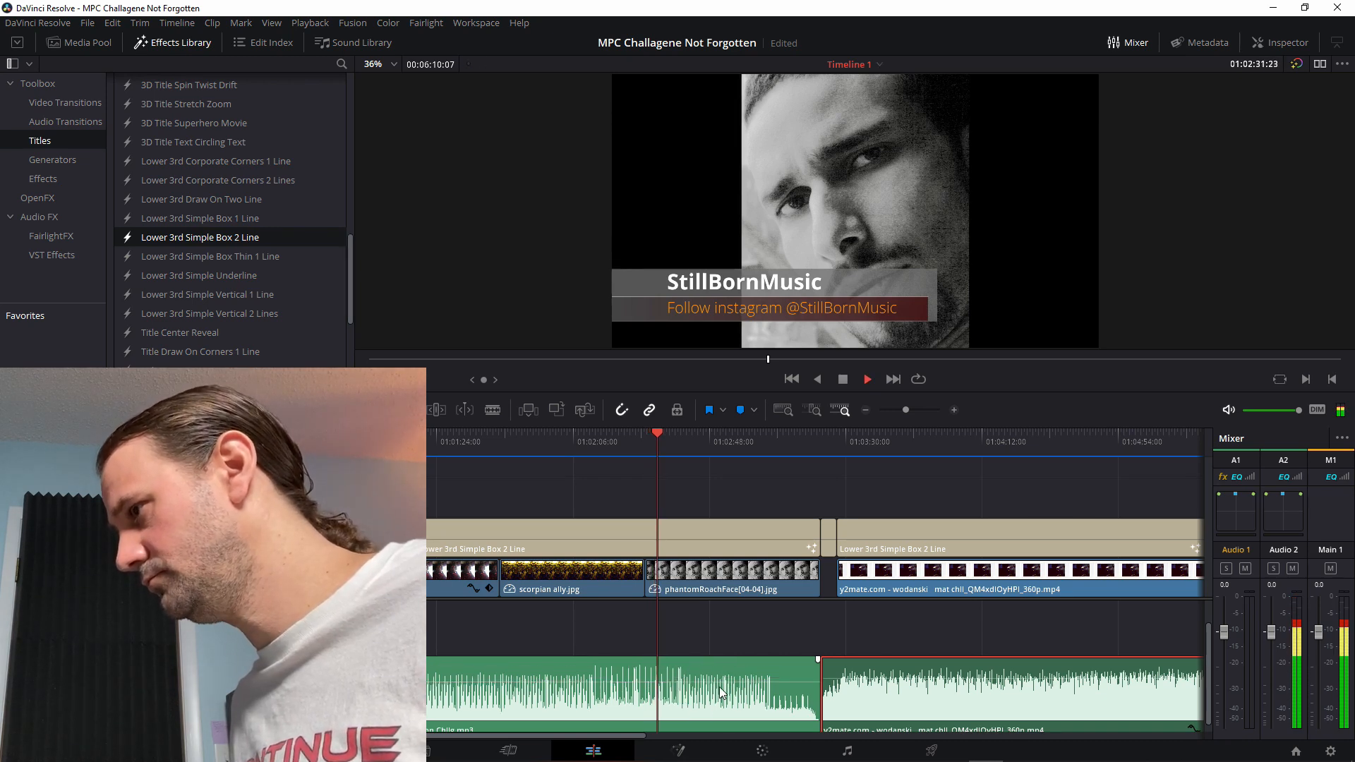
key(space)
scroll(727, 696, up, 2)
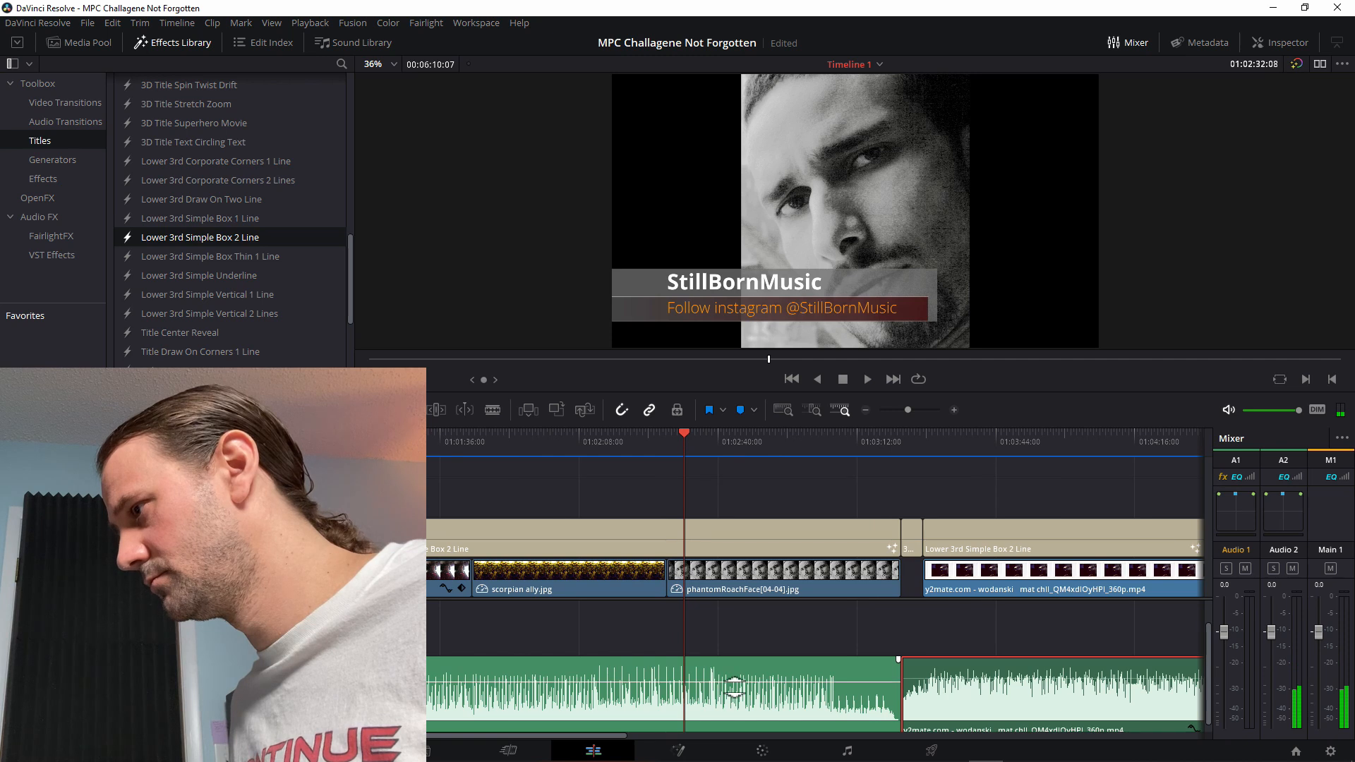
drag(730, 682, 734, 686)
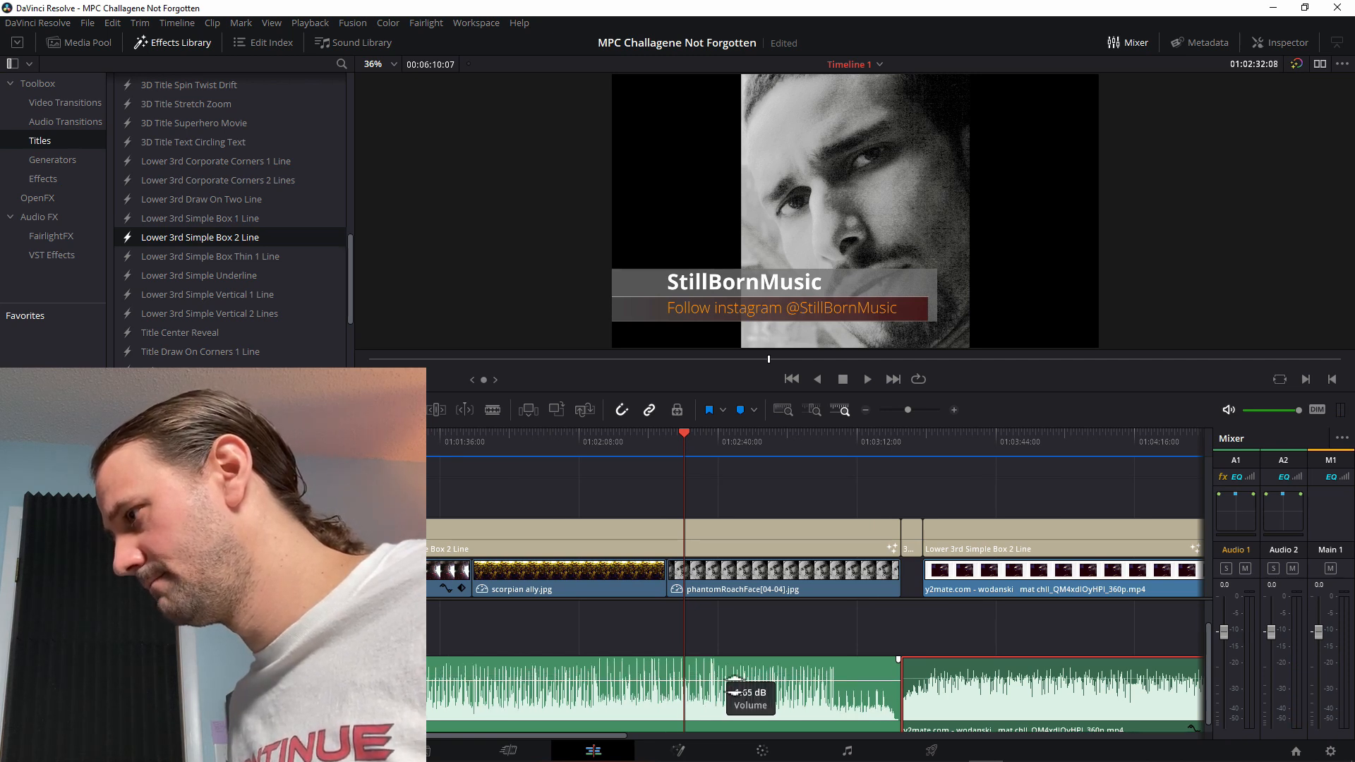
Play the Stratton and y2mate.com clips in turn and check their peaks on the Audio 2 and Main 1 meters
key(space)
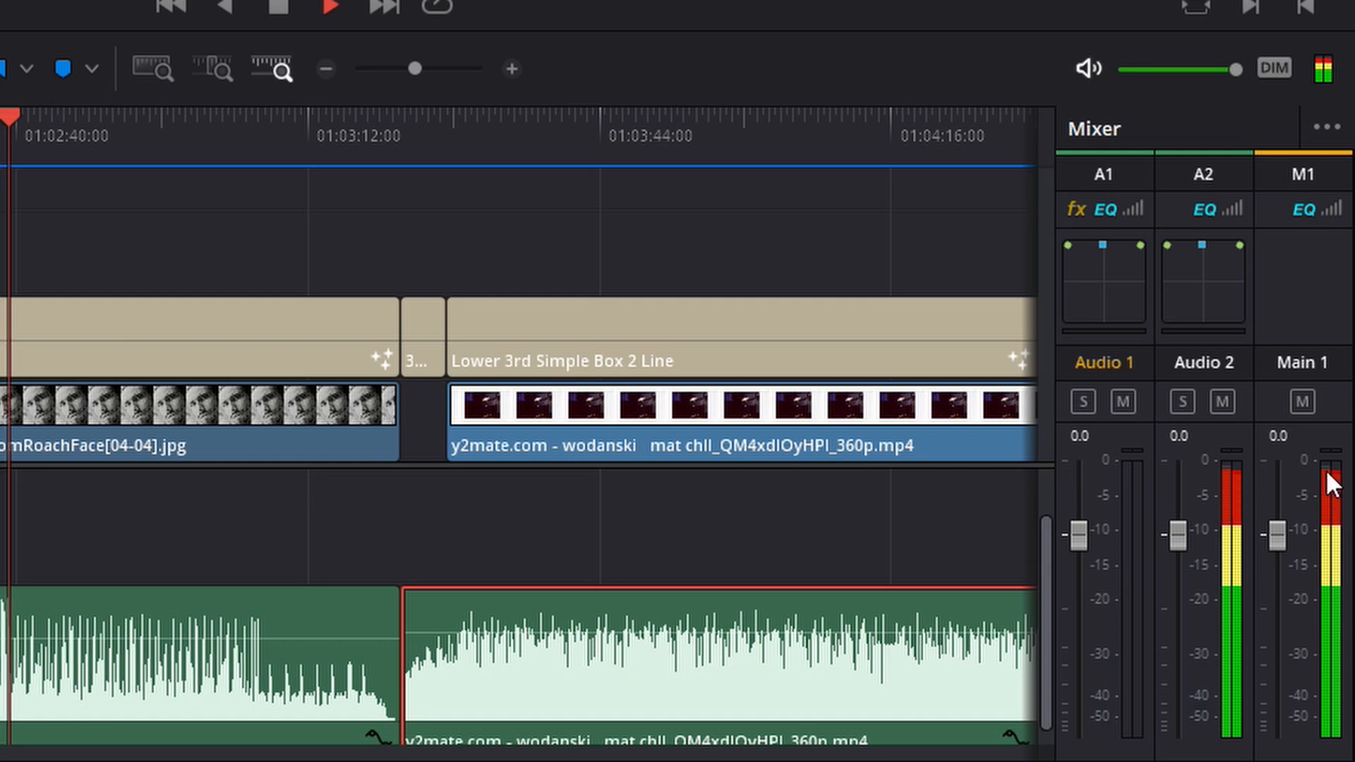
key(space)
click(650, 130)
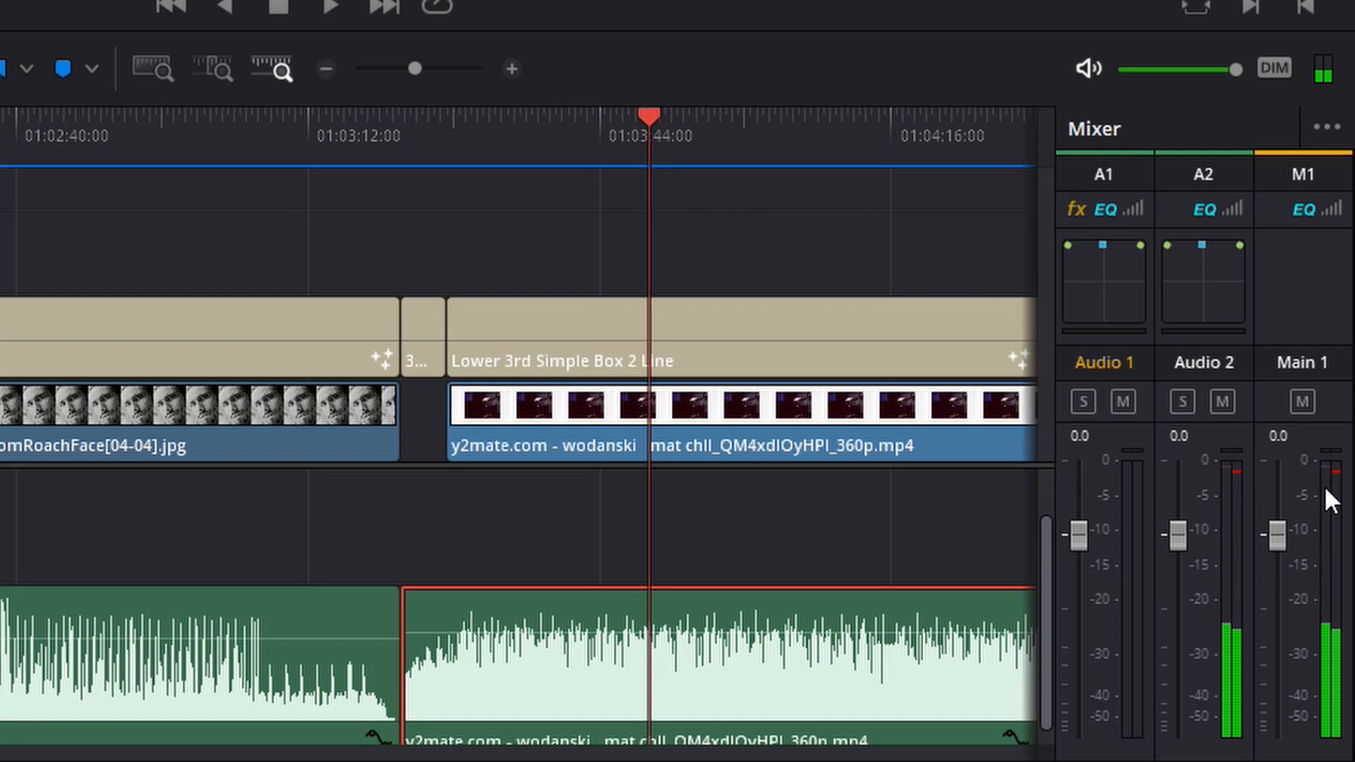
key(space)
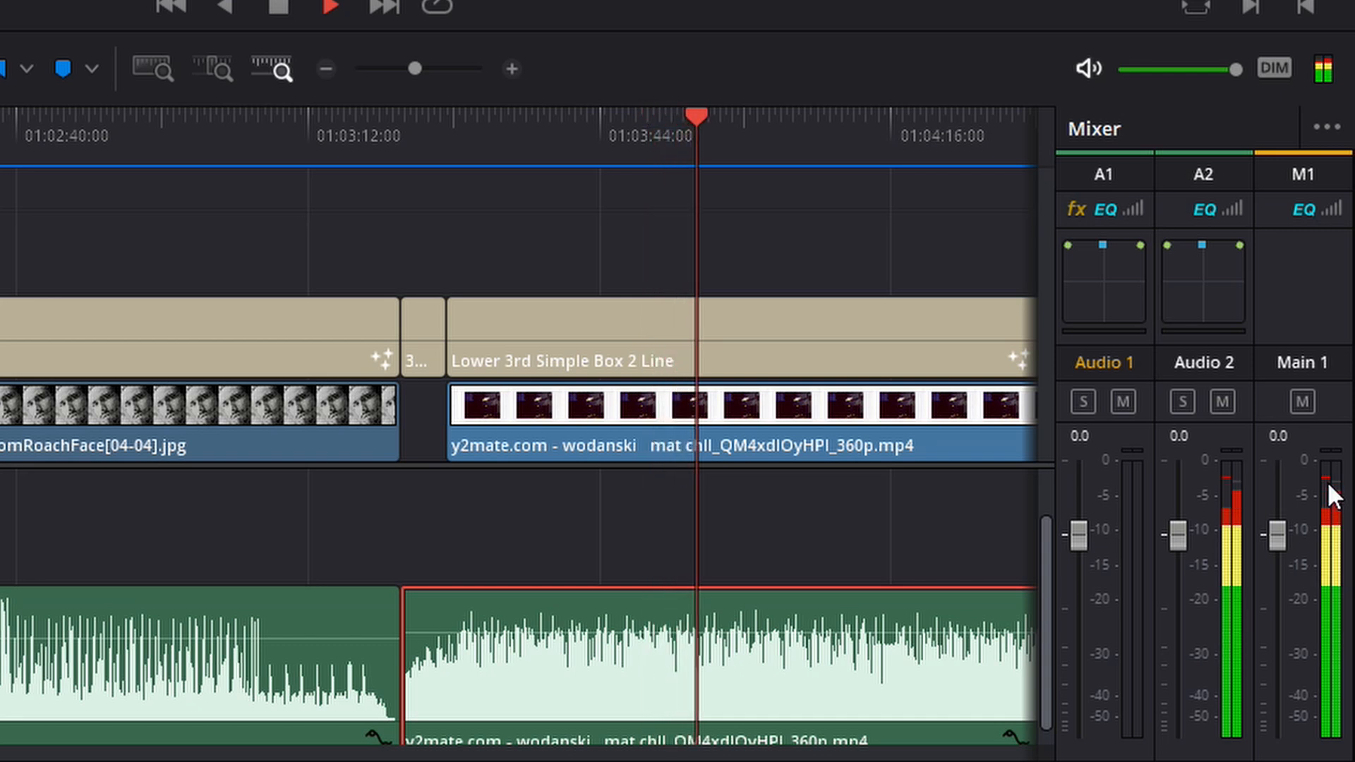
key(space)
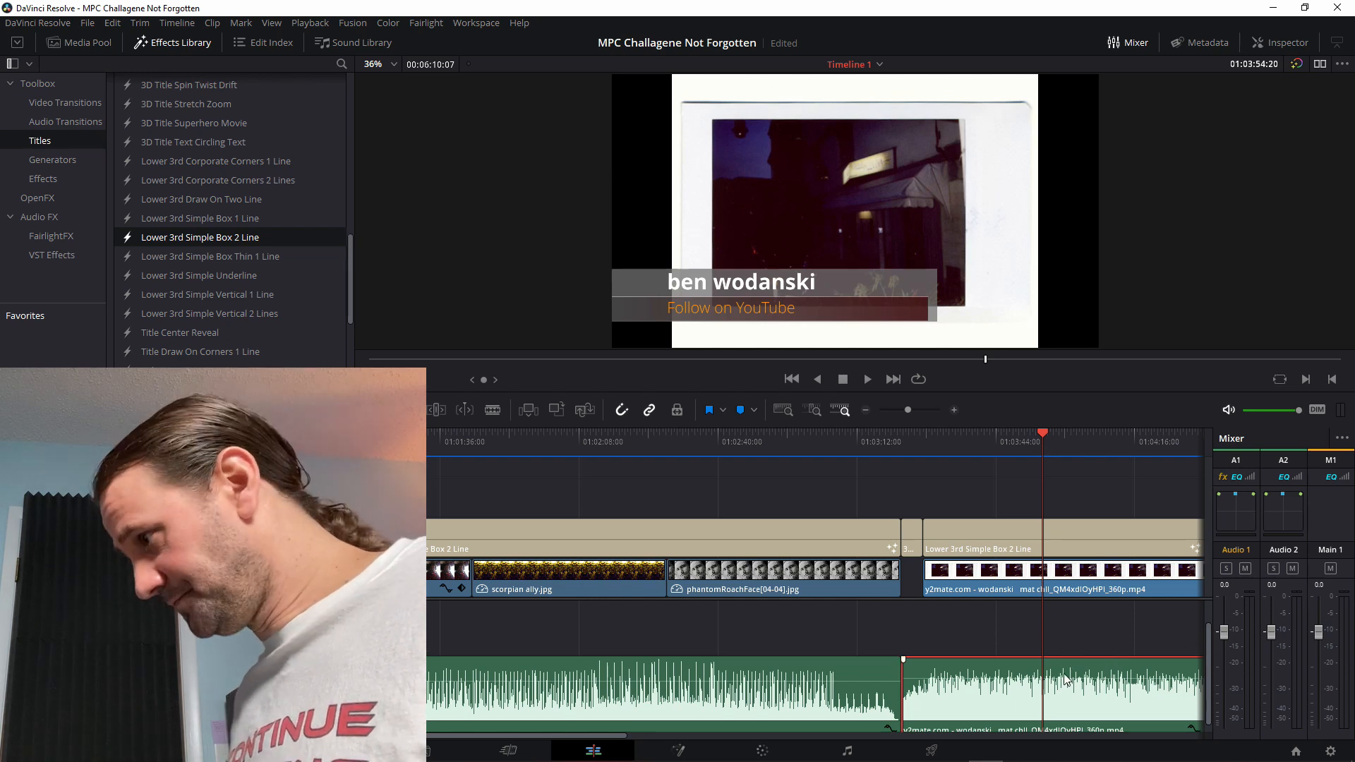
On the Fairlight page, add a FairlightFX Limiter to the Main 1 bus and lower its threshold slightly during playback
click(848, 751)
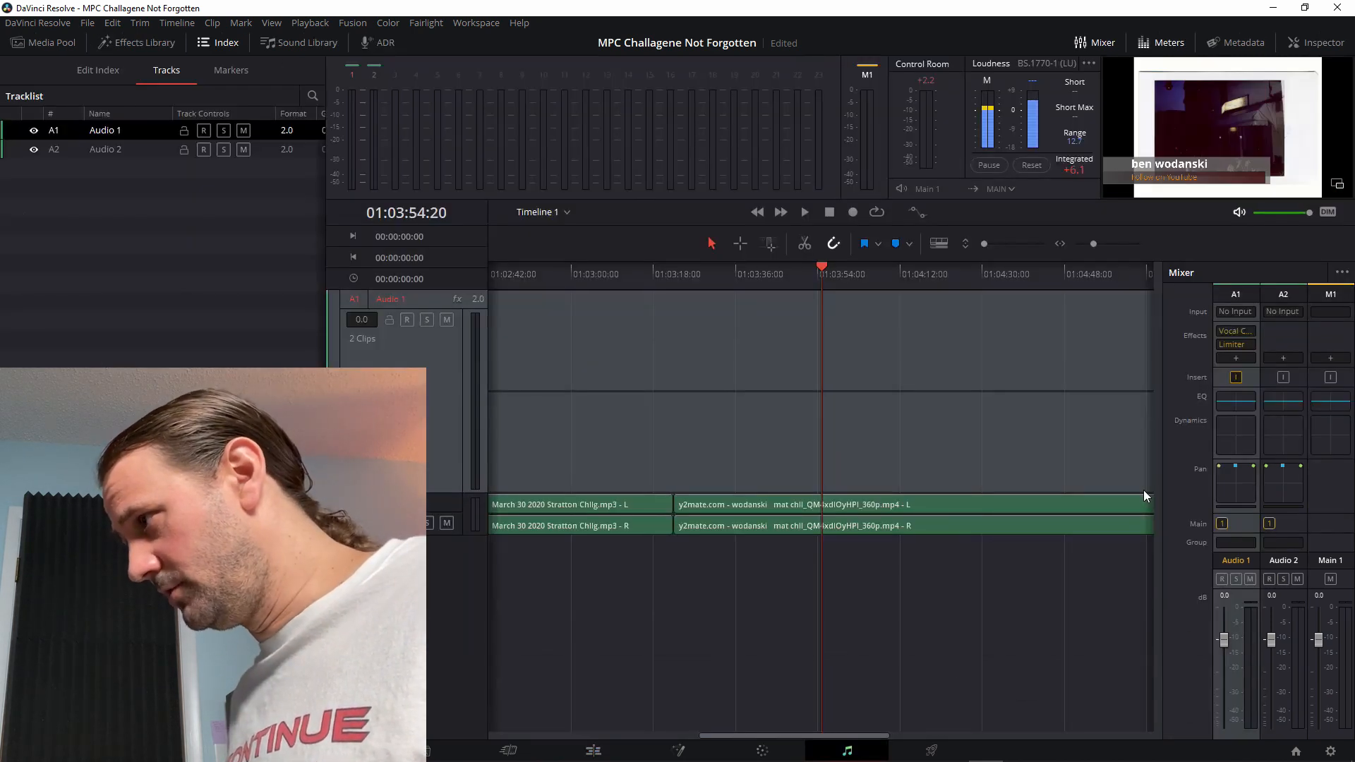
click(1330, 358)
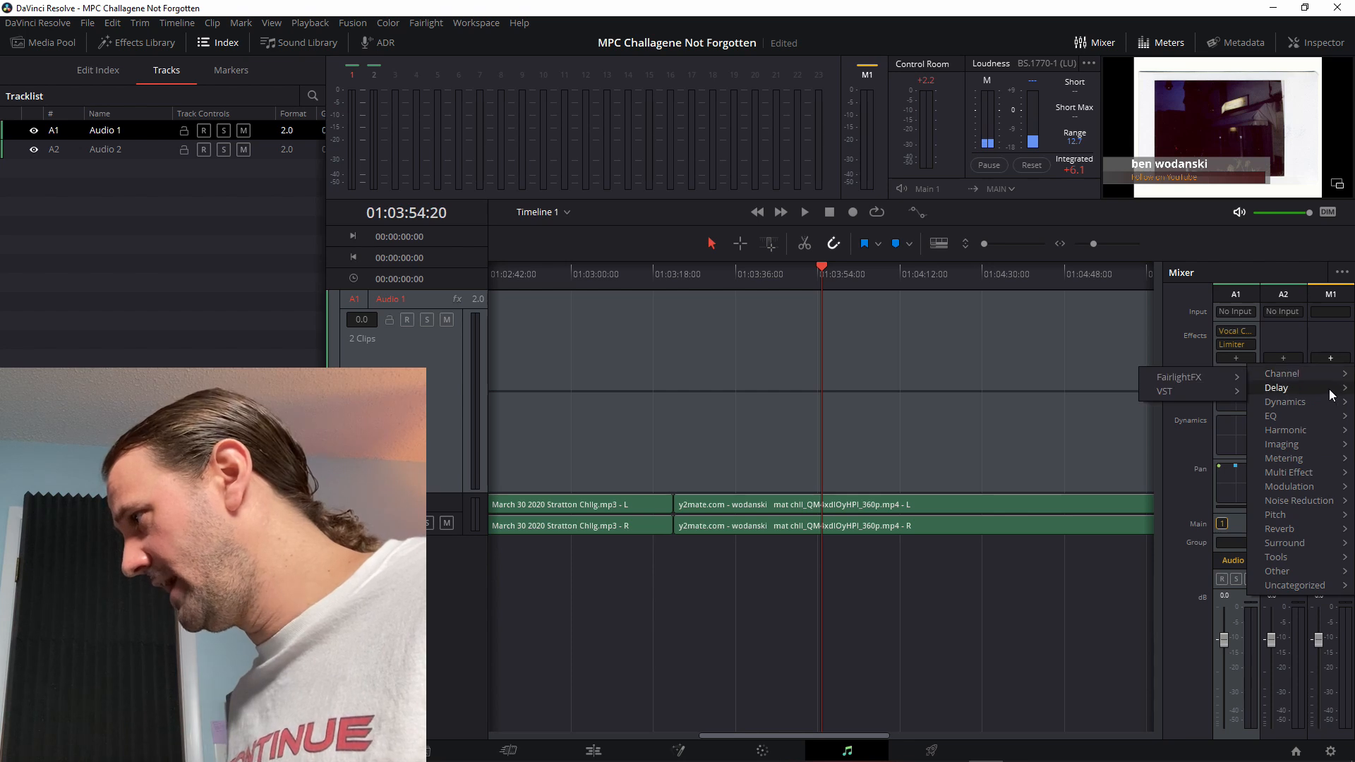
mouse_move(1317, 402)
mouse_move(1216, 408)
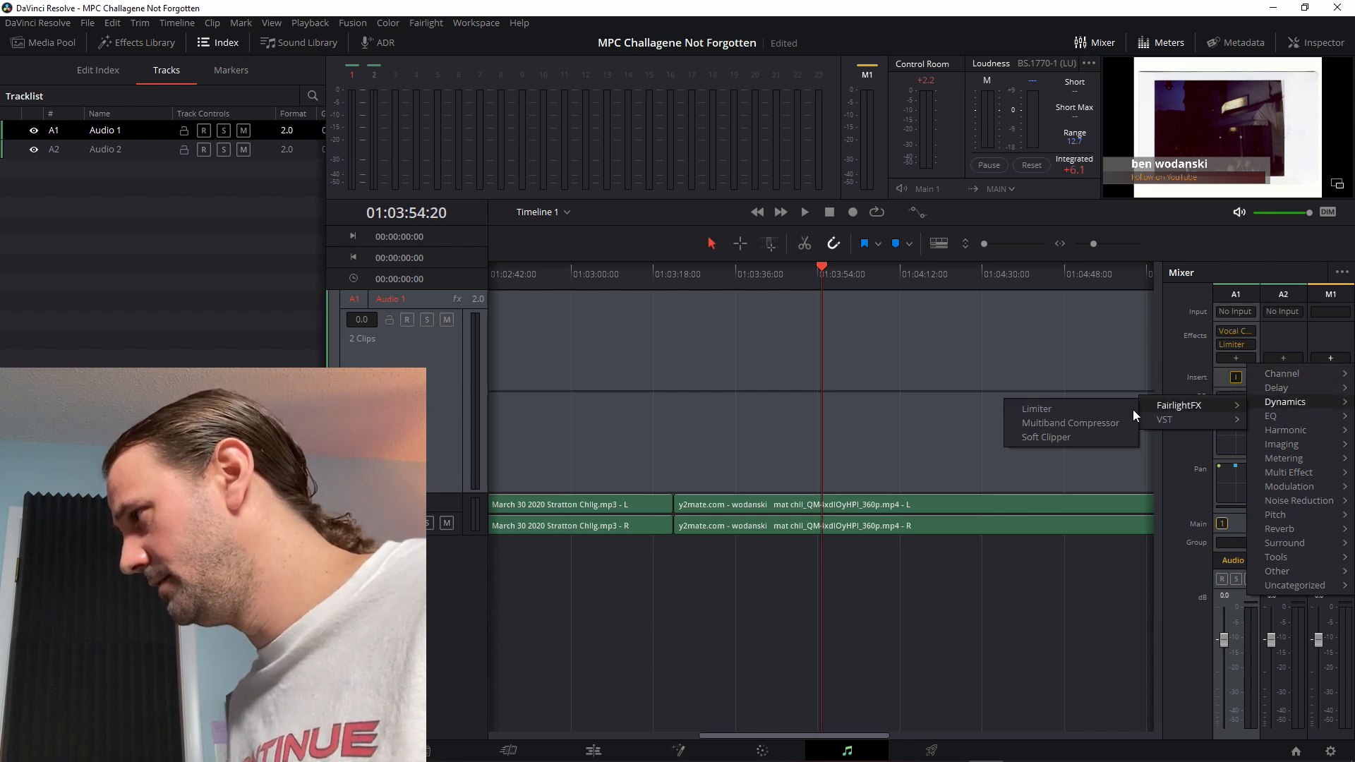
click(1111, 410)
key(space)
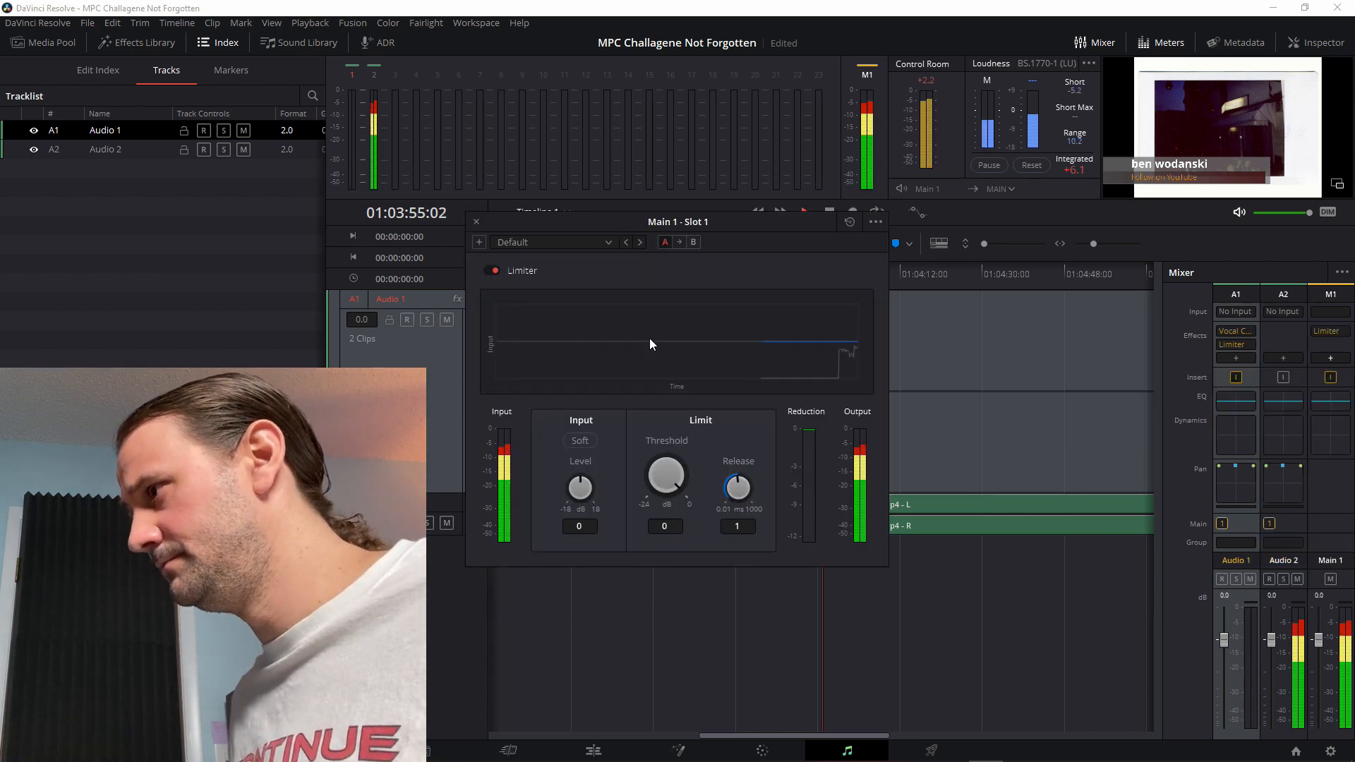
drag(665, 483, 662, 482)
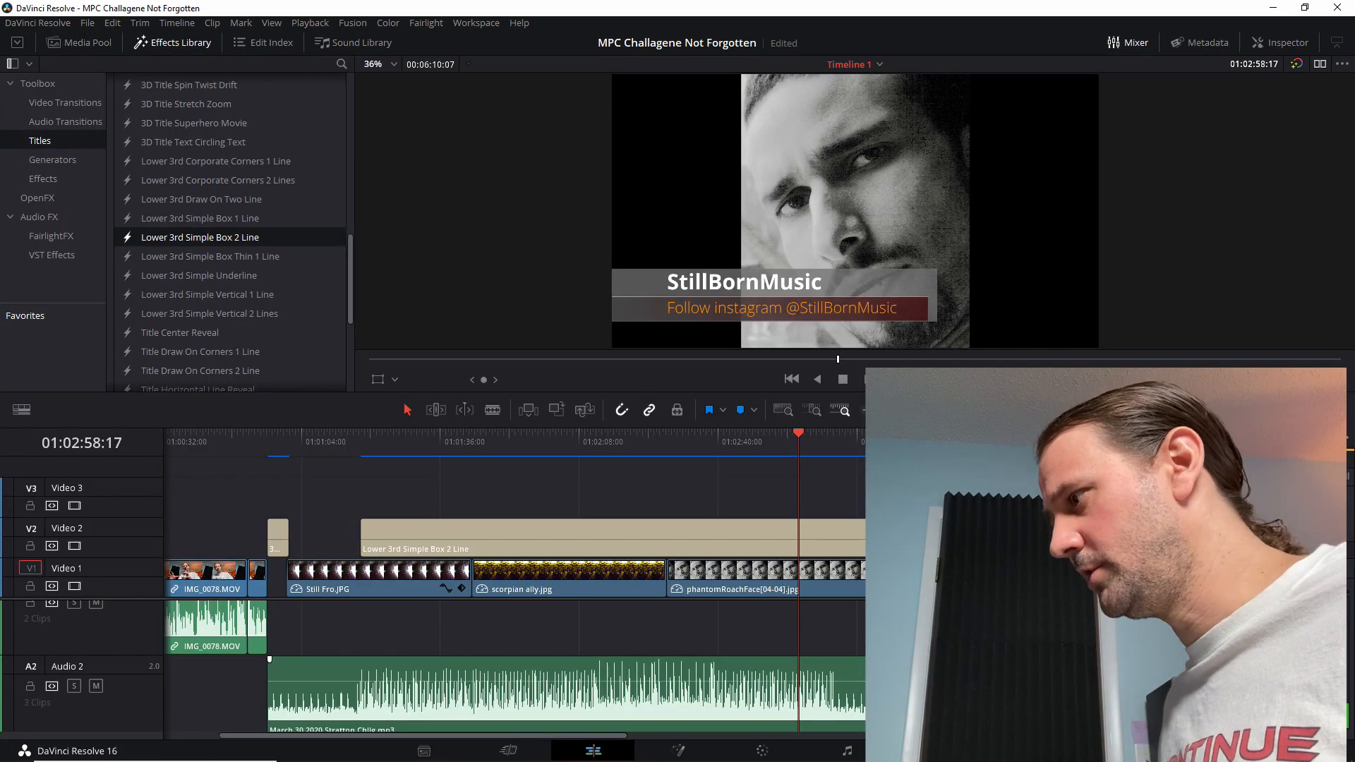
On the Deliver page, choose the YouTube 1080p preset and browse to the Sample Challange Not Forgotten folder in YouTube 2020 for the output
key(shift+8)
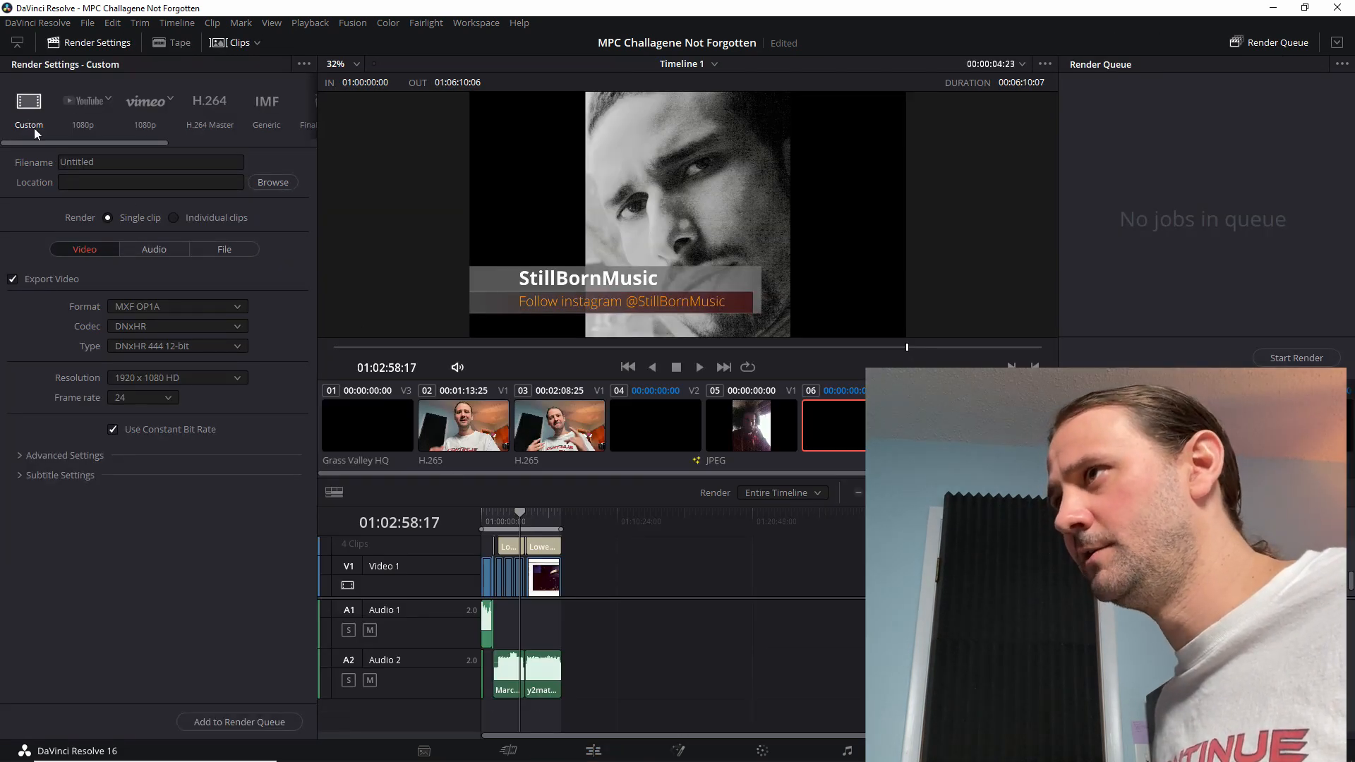
click(88, 102)
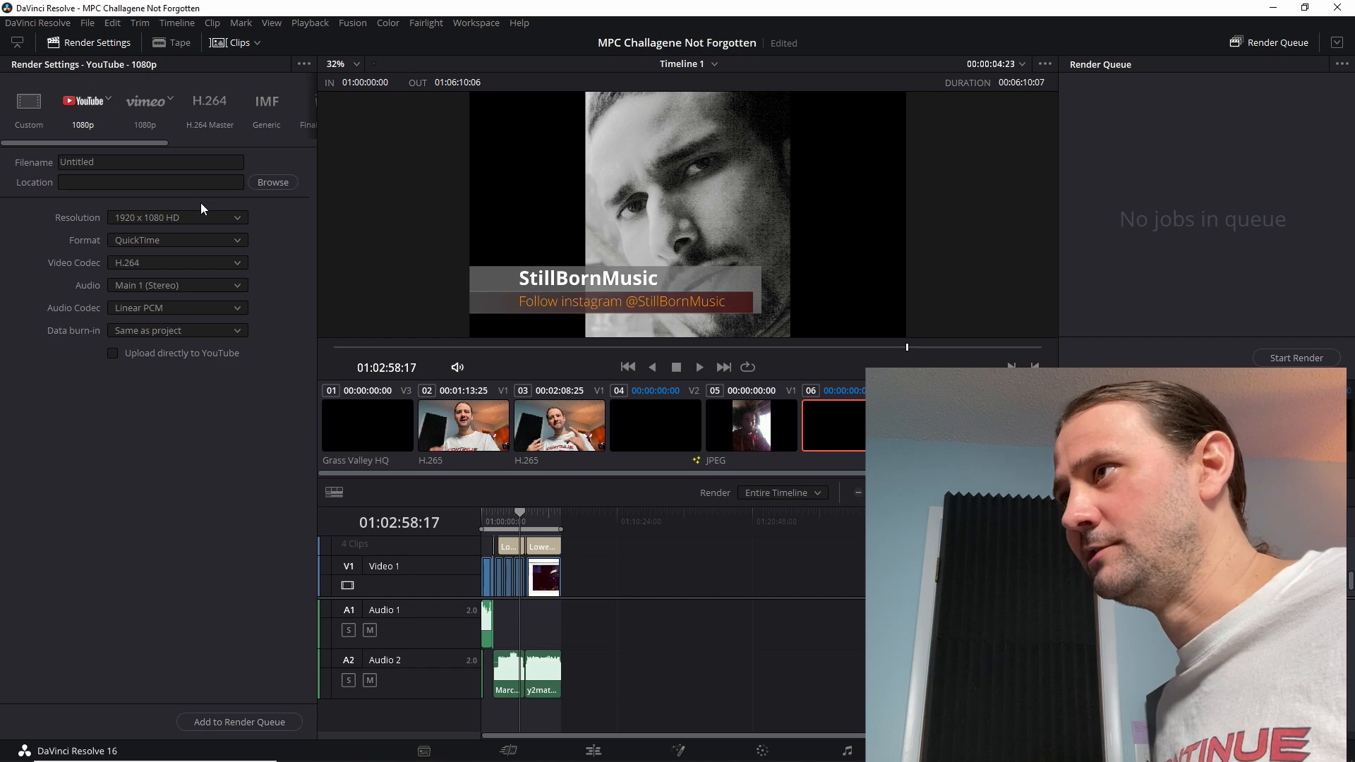
click(272, 182)
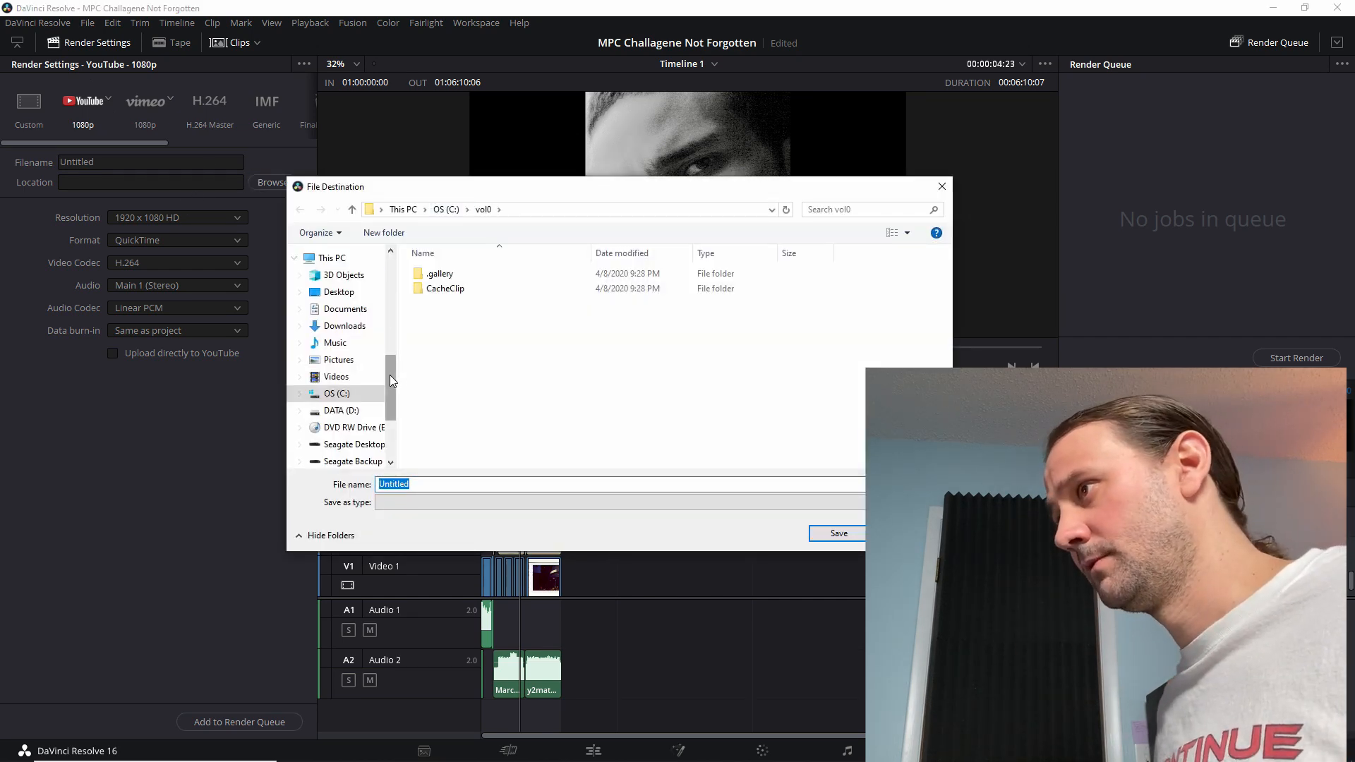
drag(390, 375, 391, 275)
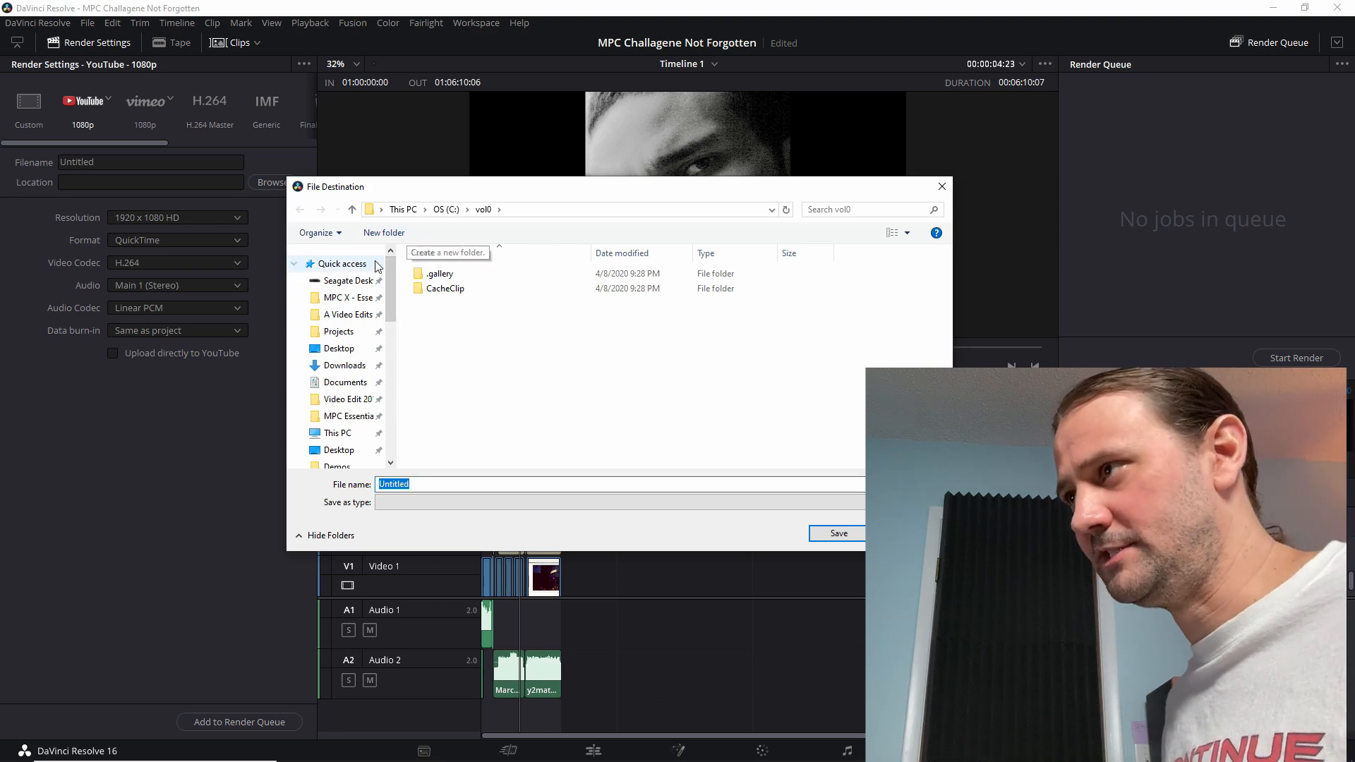
click(348, 280)
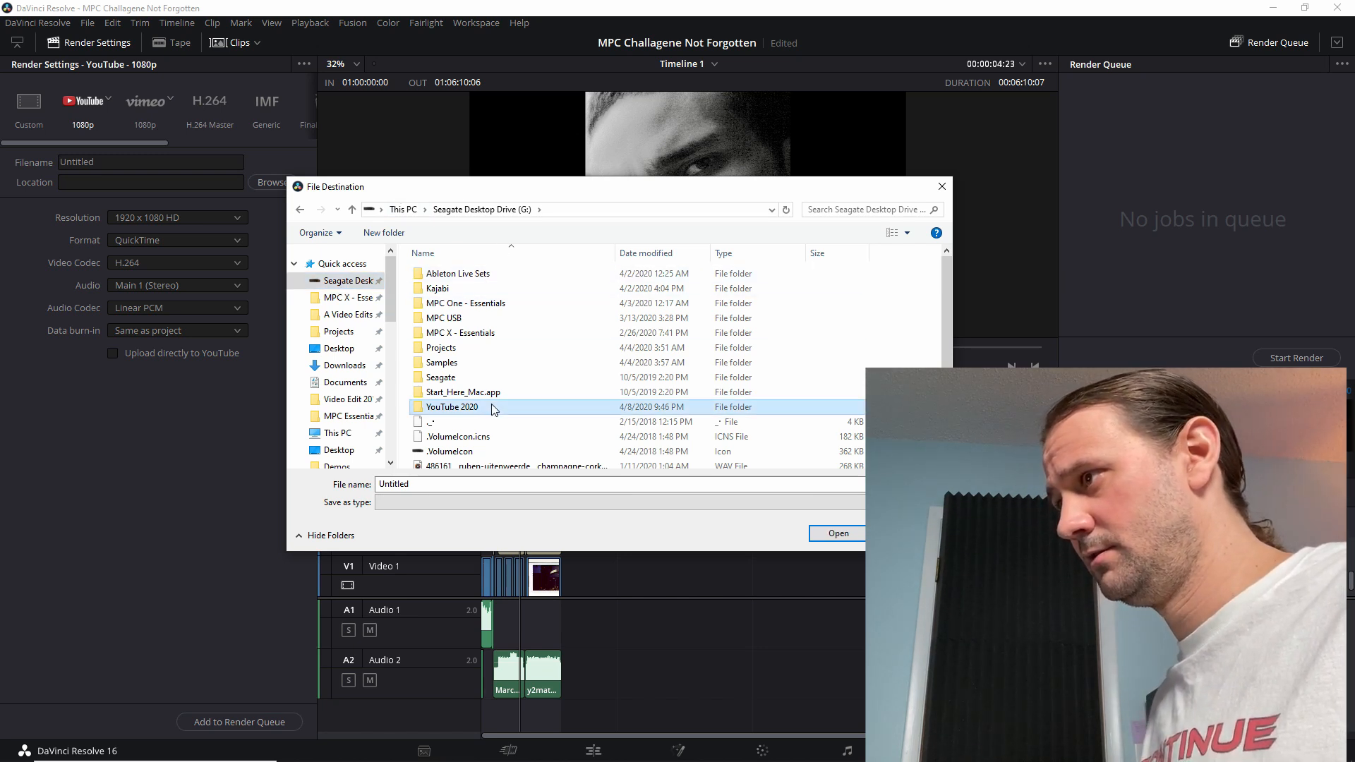
double_click(533, 407)
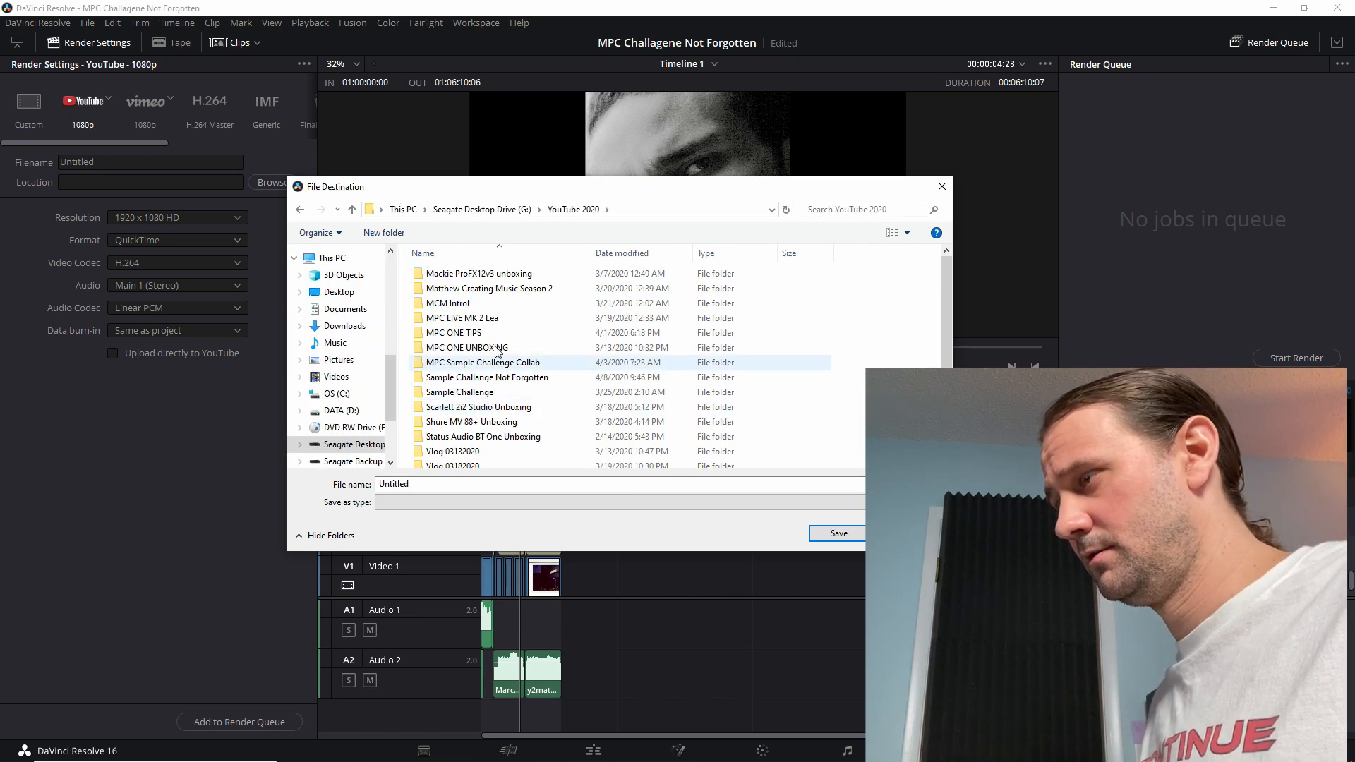
double_click(523, 378)
Name the output file "mpc challenge not forgotten" and save the render destination
double_click(599, 485)
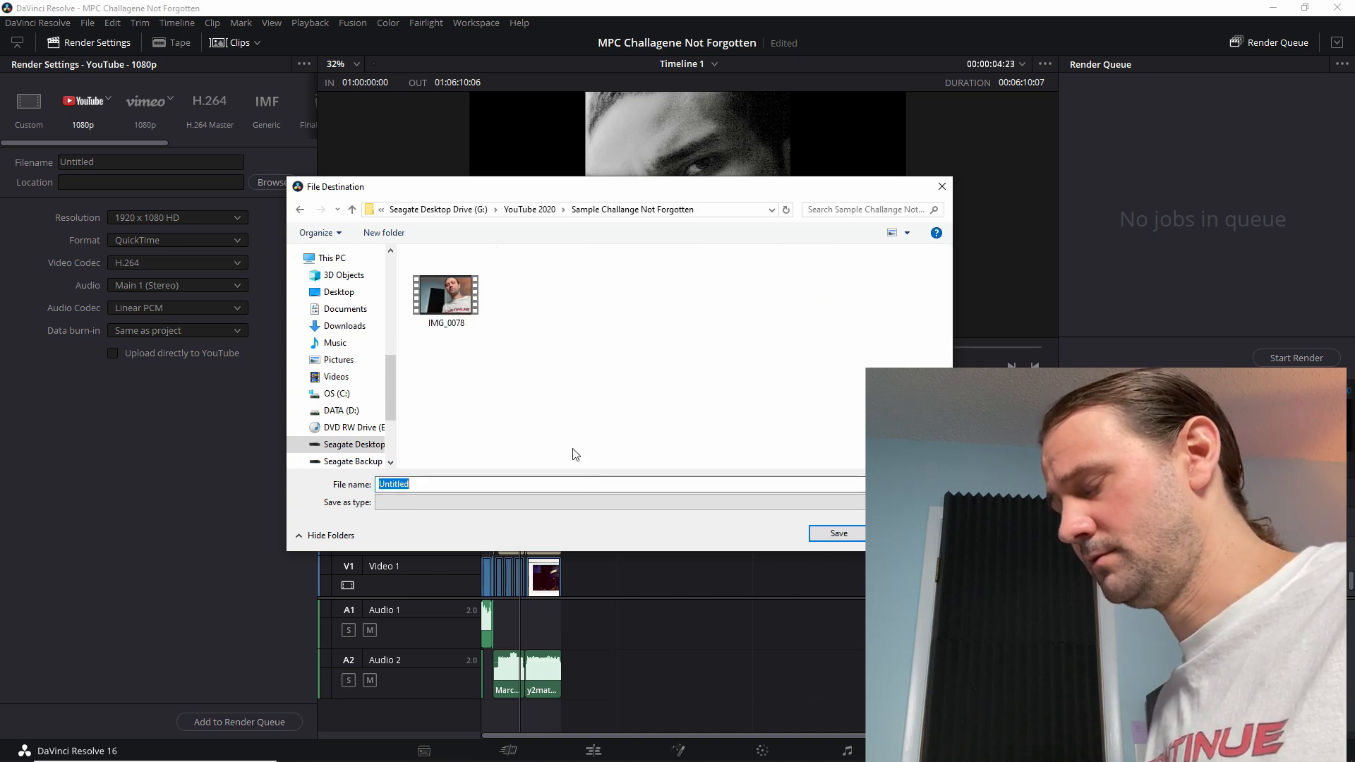
text(mpc challe)
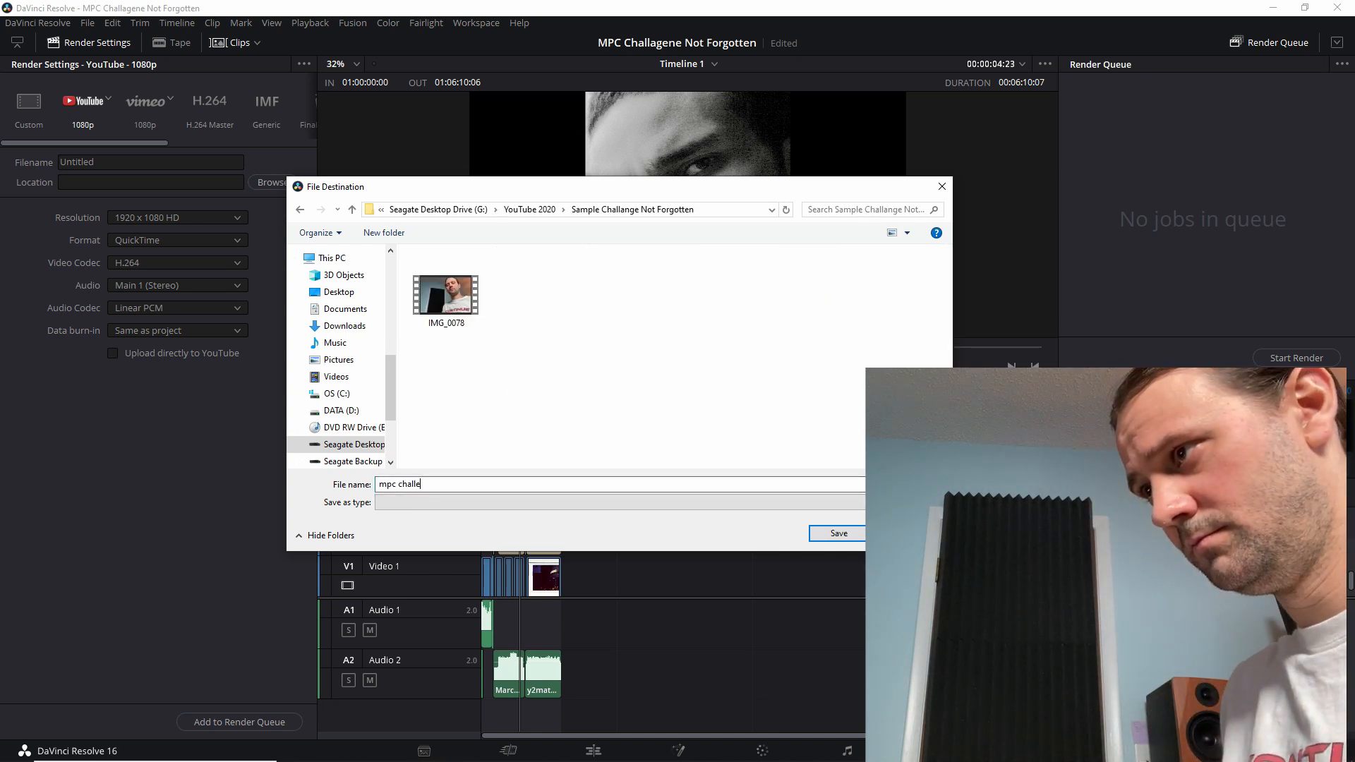
text(nge not forg)
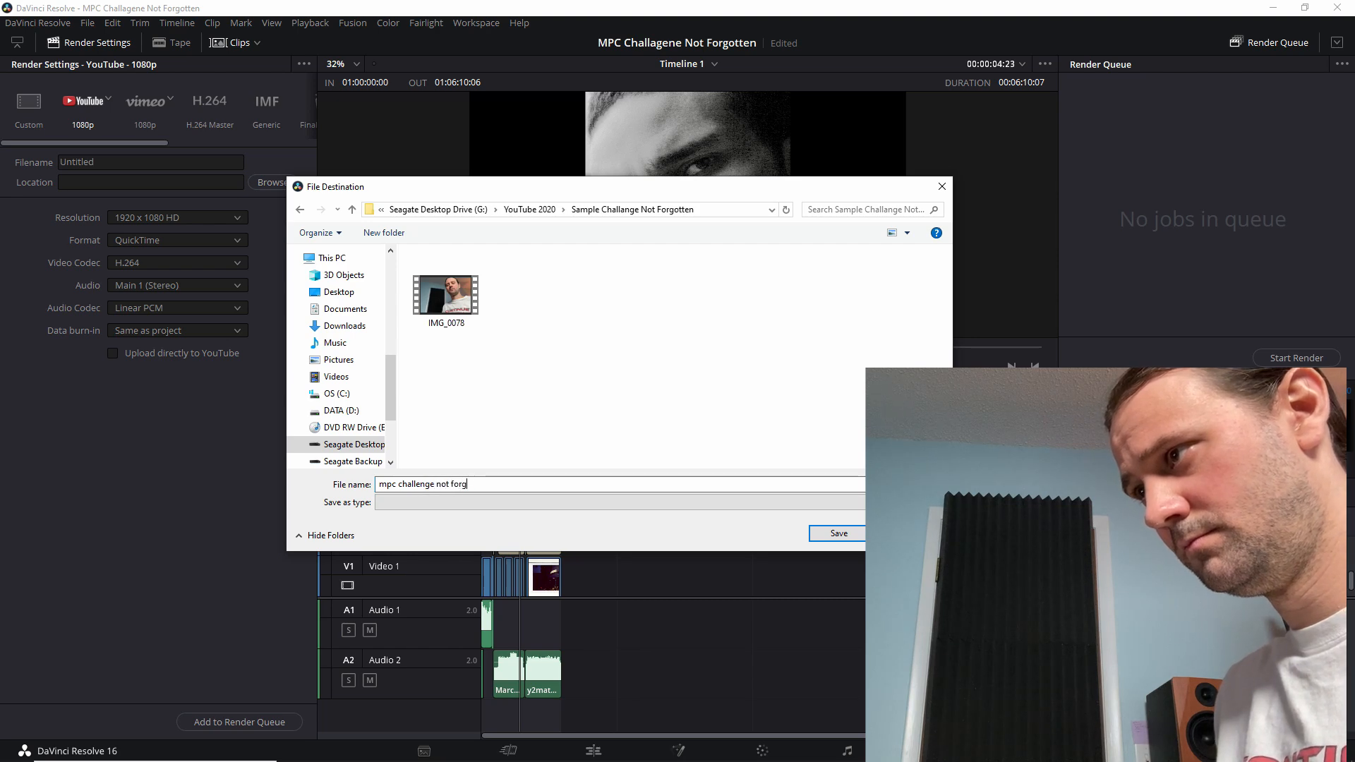
text(otten)
key(Return)
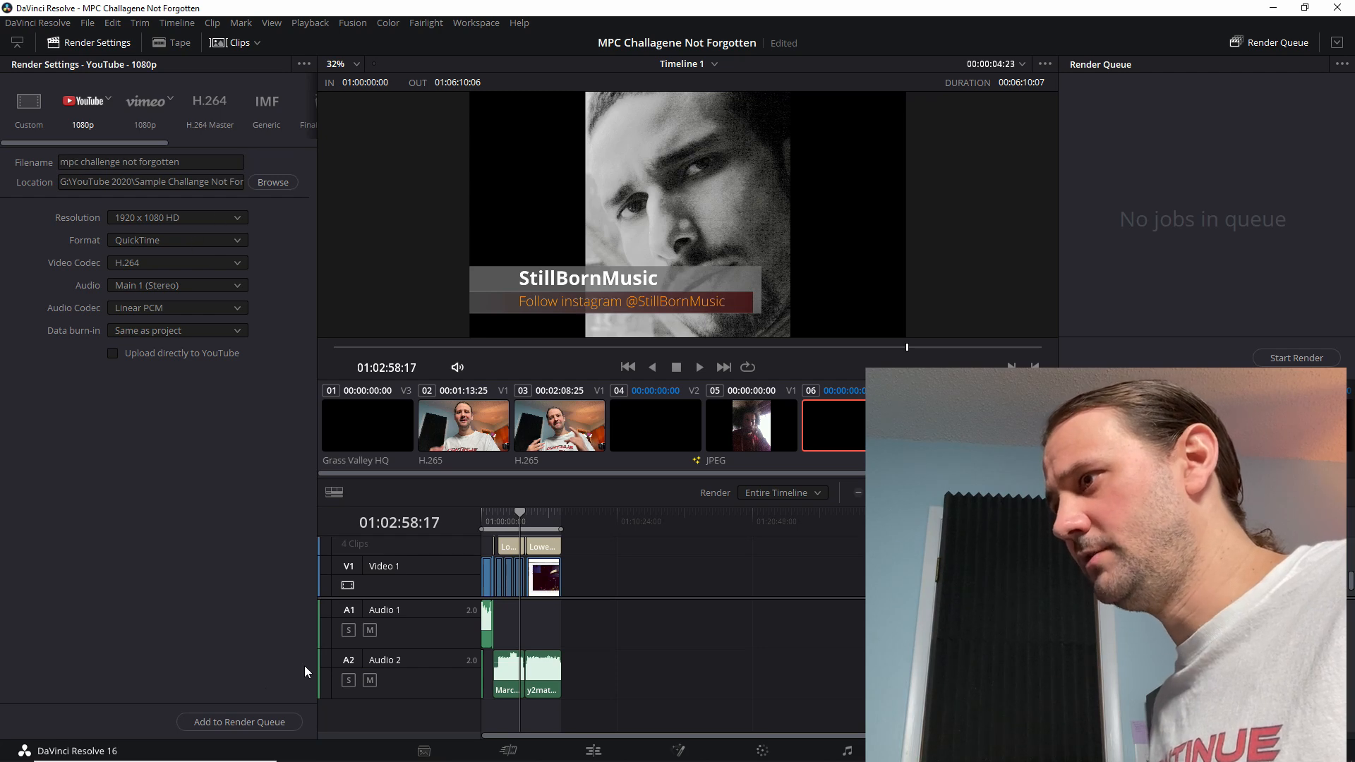
Render the timeline through the render queue as "mpc challenge not forgotten" and open the finished file's folder location
click(244, 726)
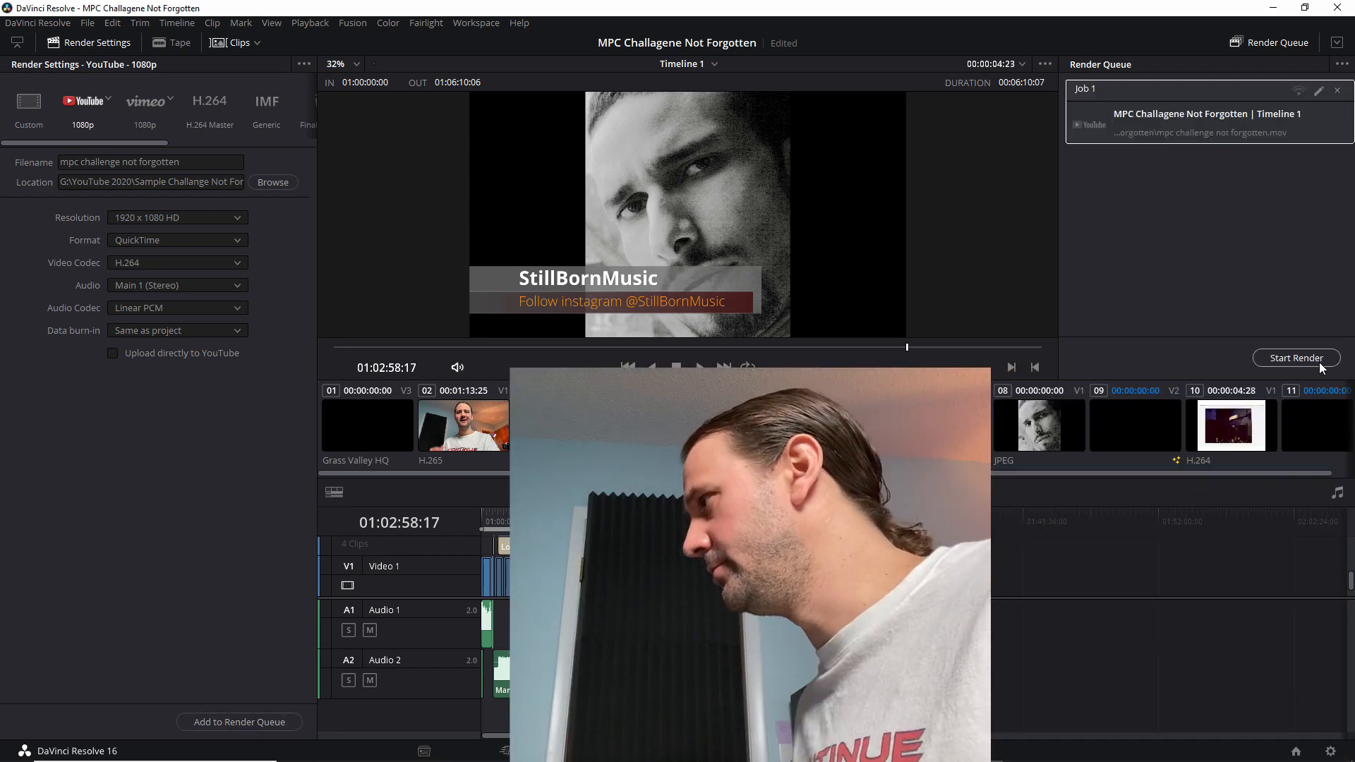
click(1319, 363)
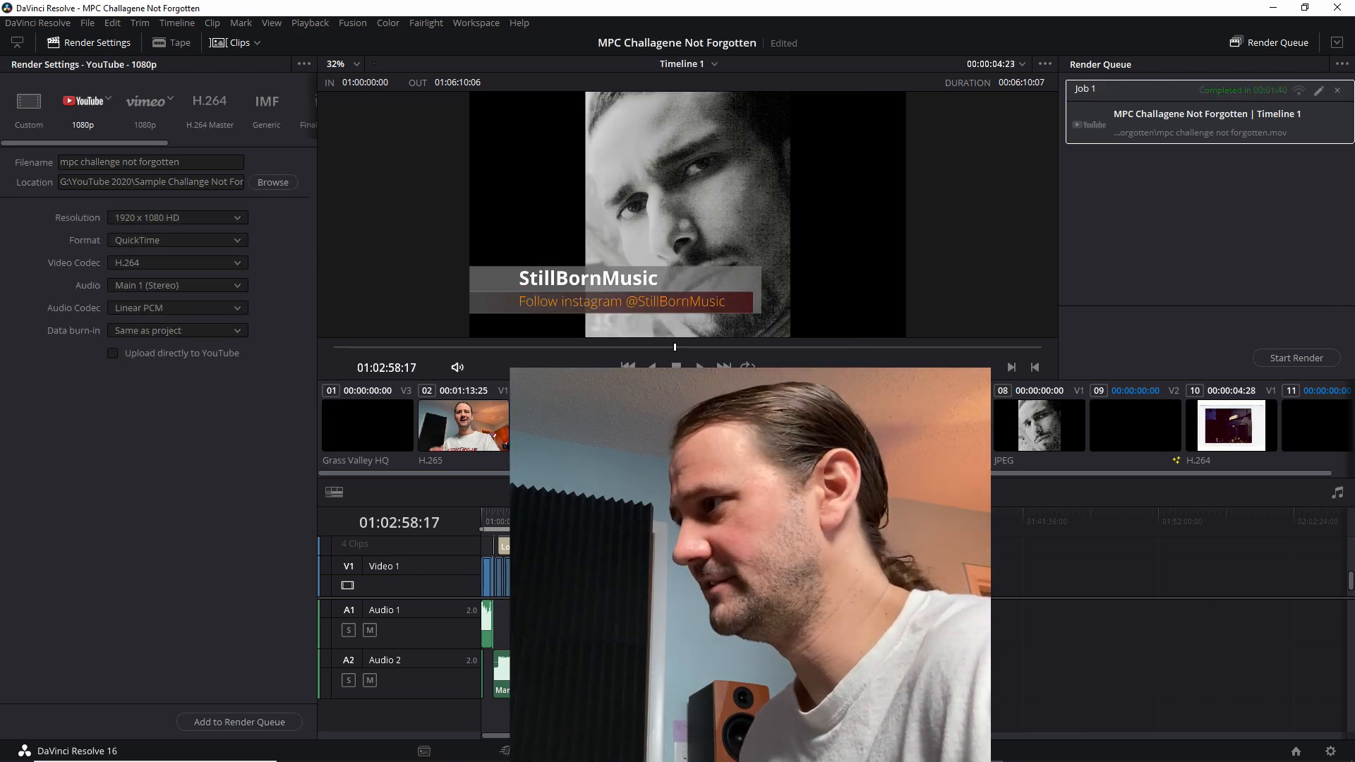
key(shift+z)
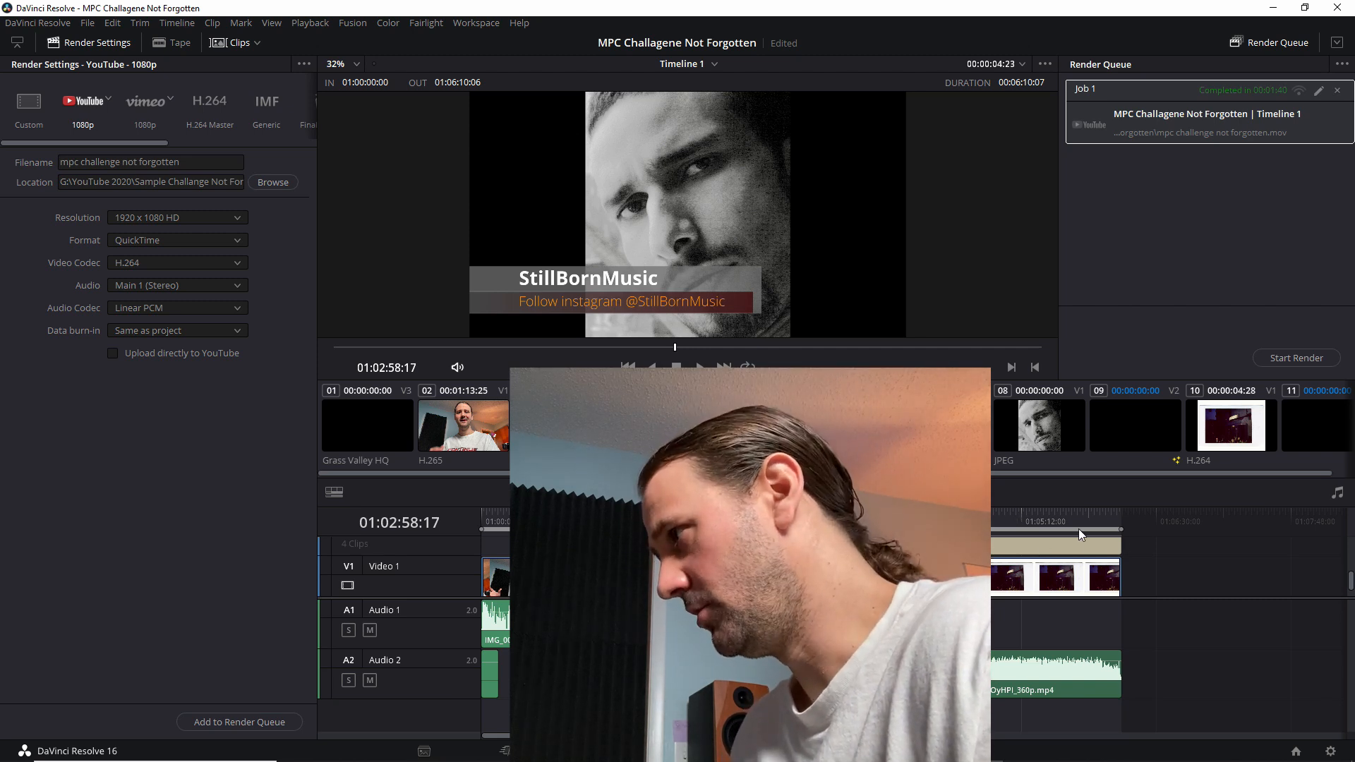
right_click(1262, 113)
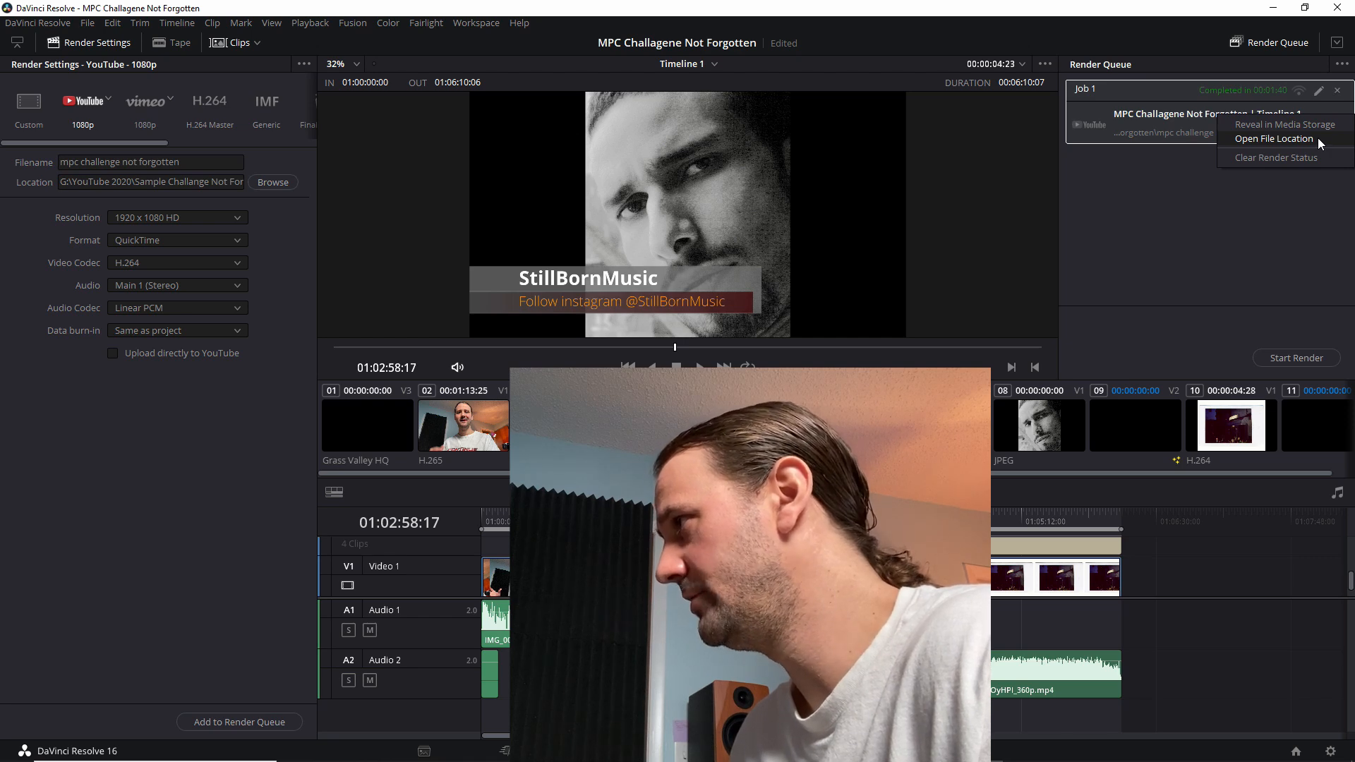
click(1318, 138)
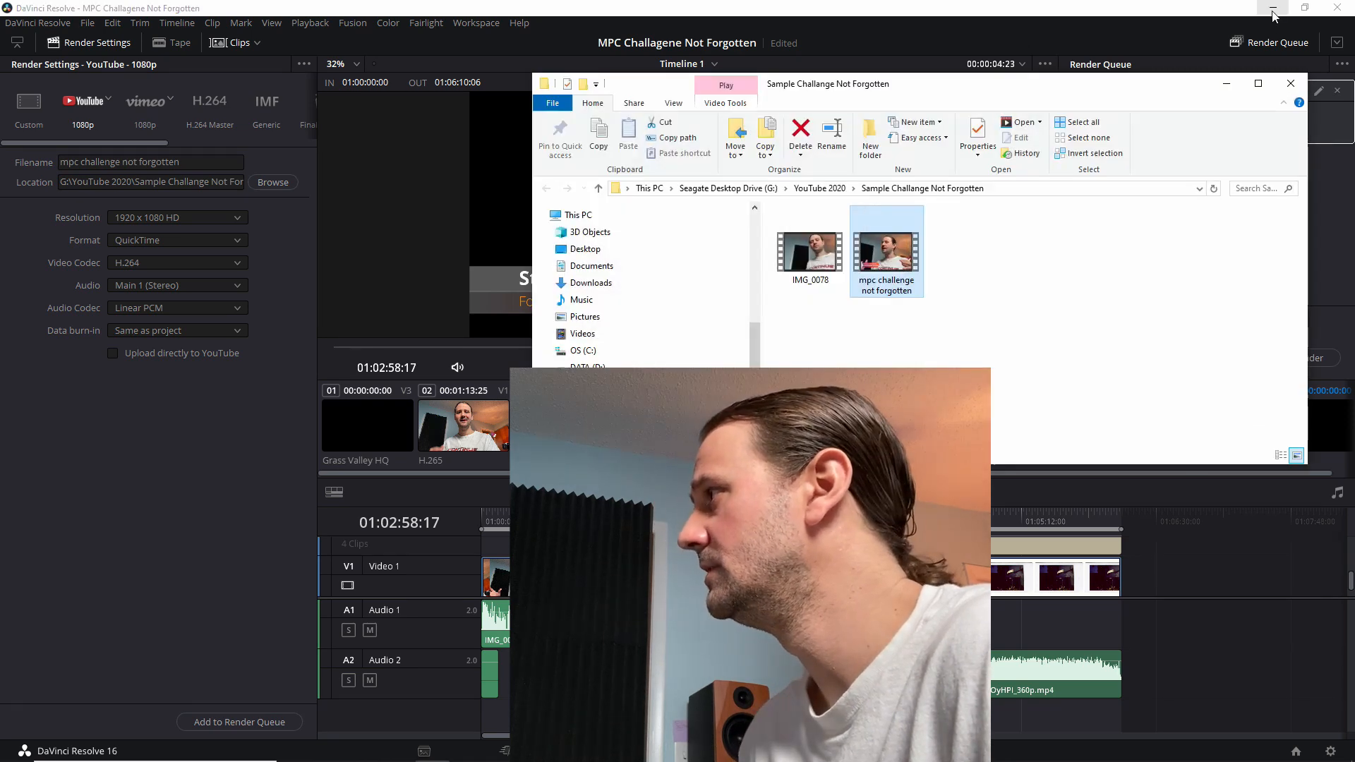
Switch to YouTube in Chrome and upload "mpc challenge not forgotten" from the Sample Challange Not Forgotten folder as a new video
click(1273, 11)
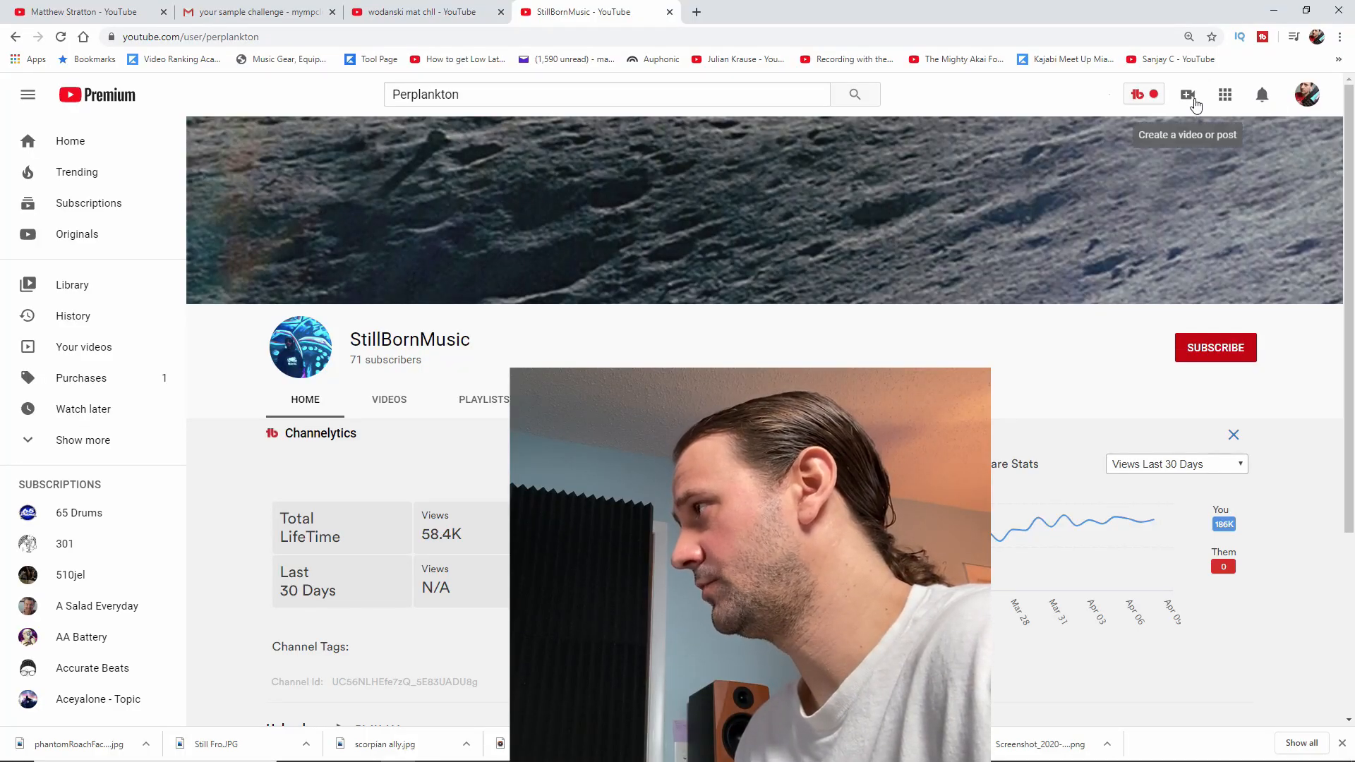
click(1188, 95)
click(1215, 131)
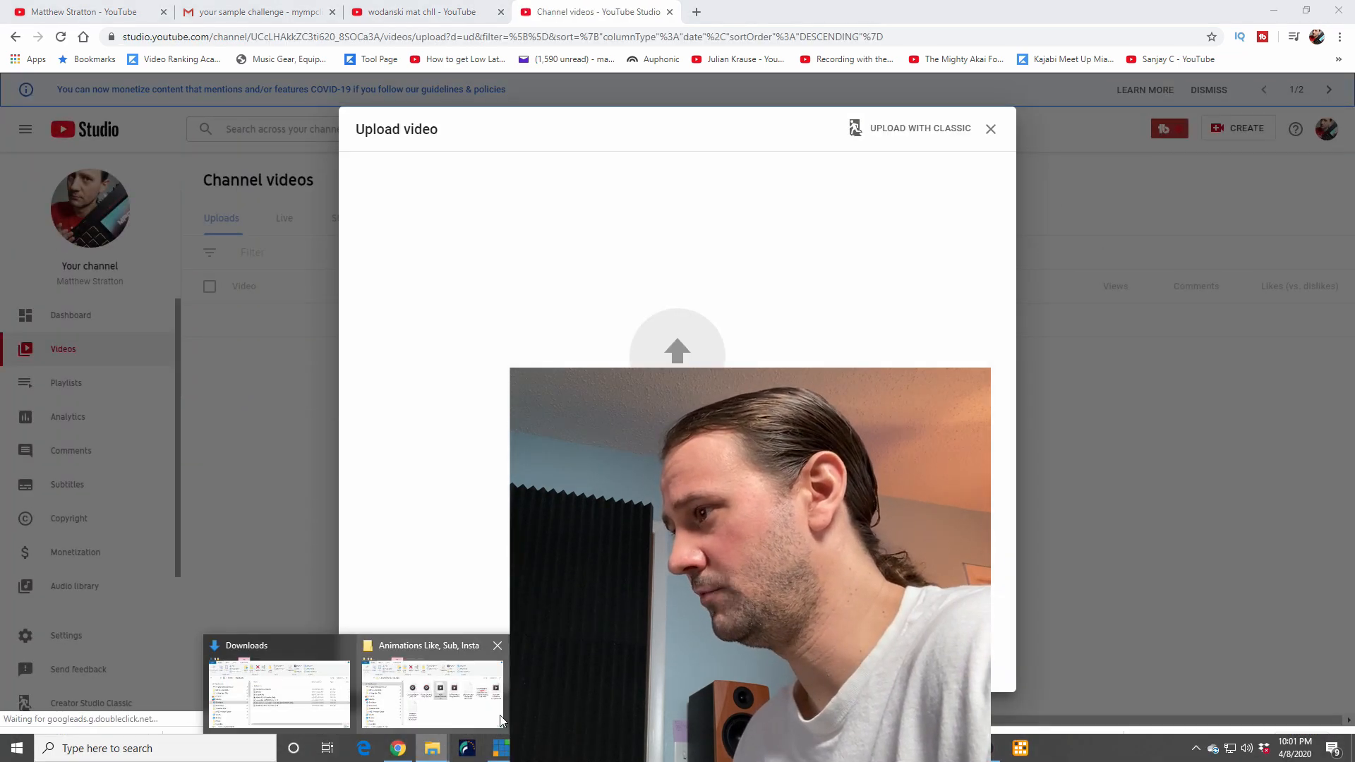
click(502, 720)
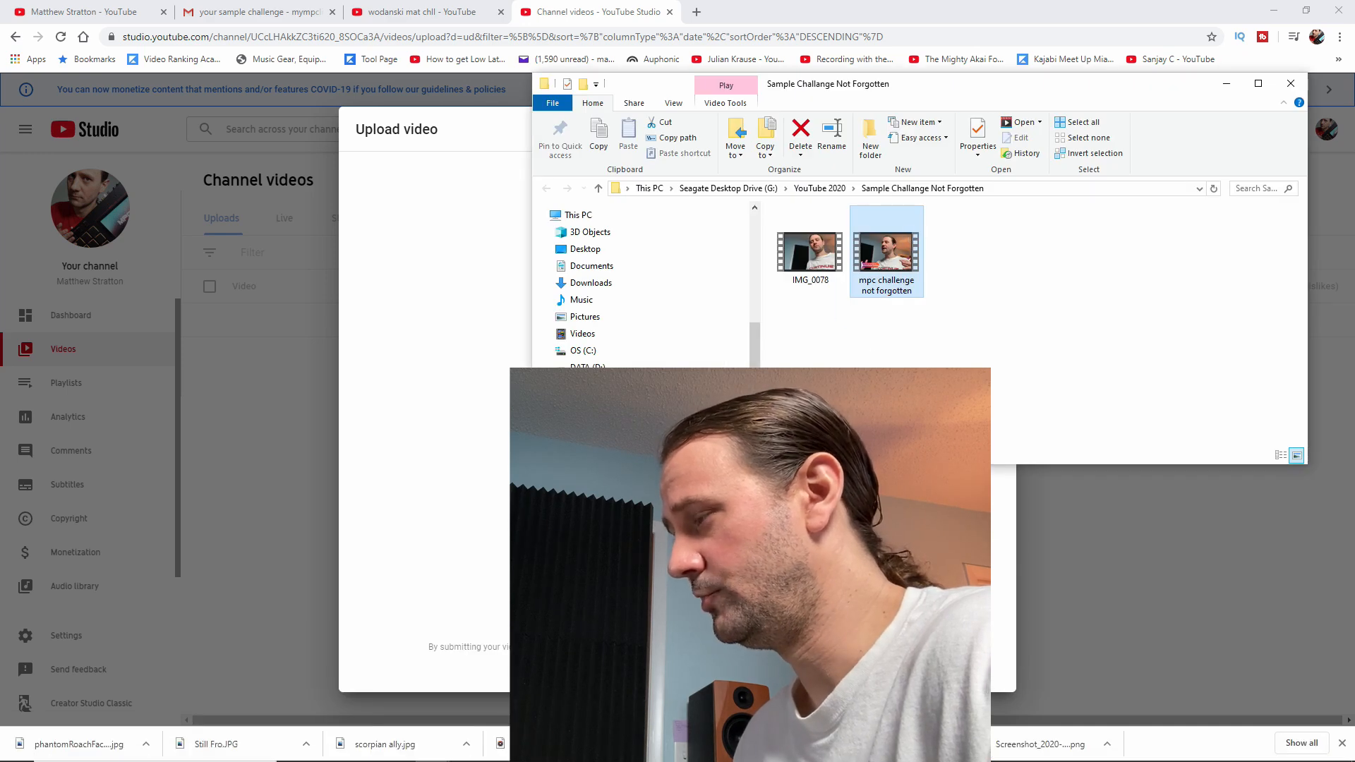
drag(887, 252, 438, 318)
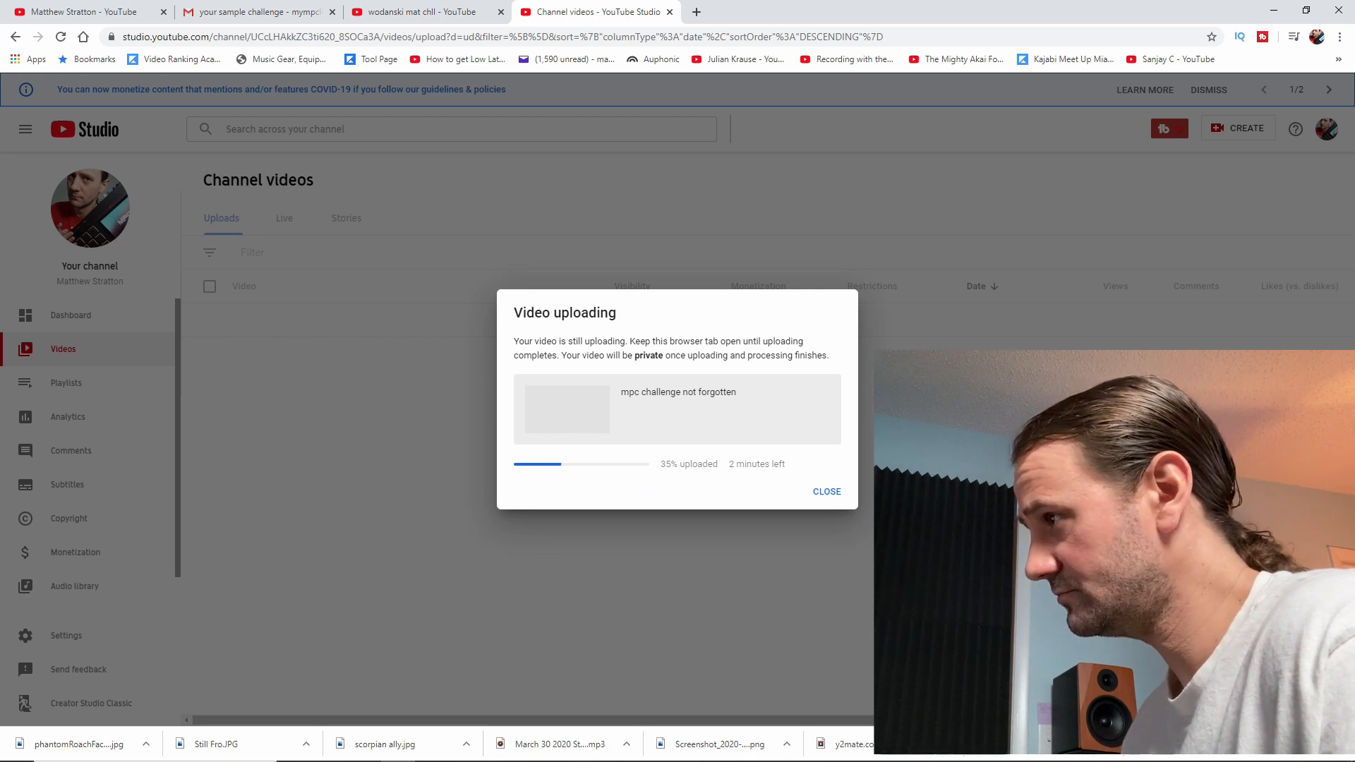
Dismiss the browser's downloads bar and close the upload's processing notice to reach the channel's video list
click(1339, 745)
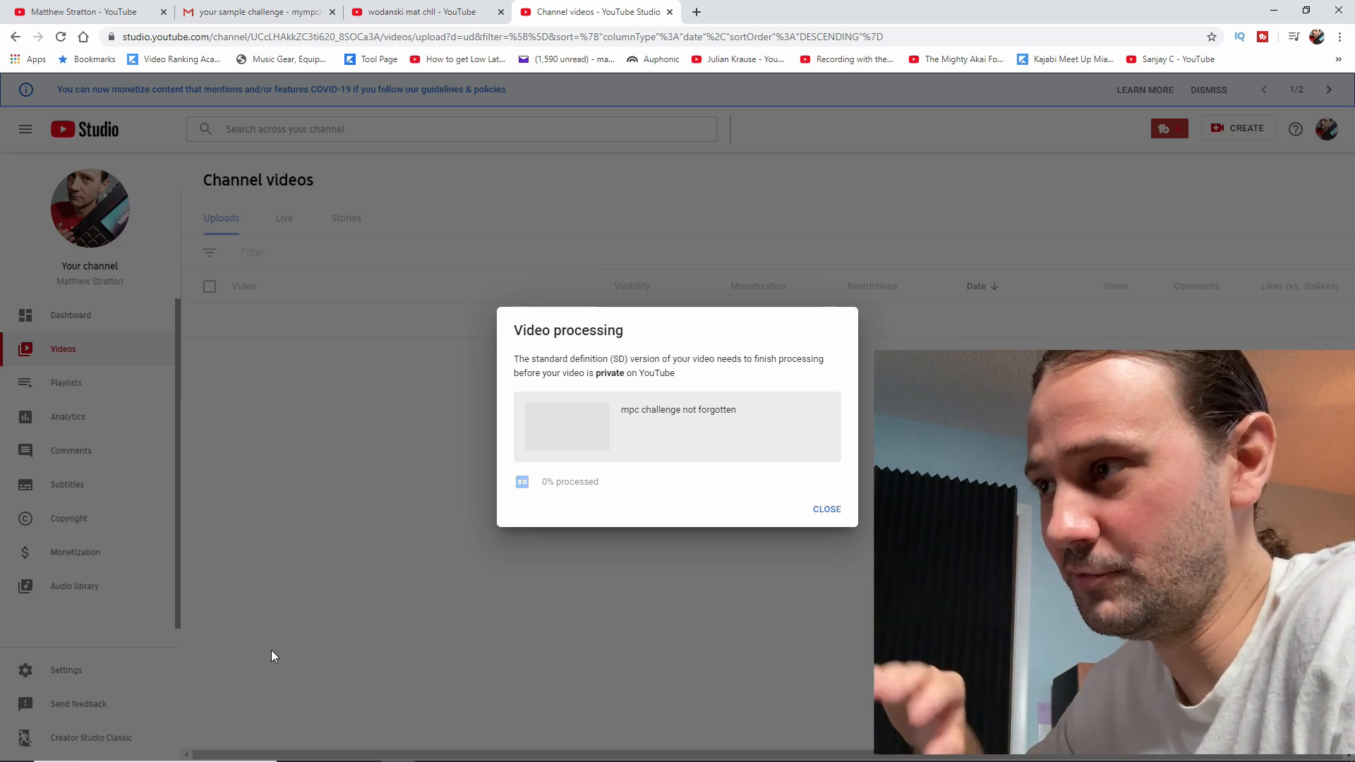
mouse_move(893, 759)
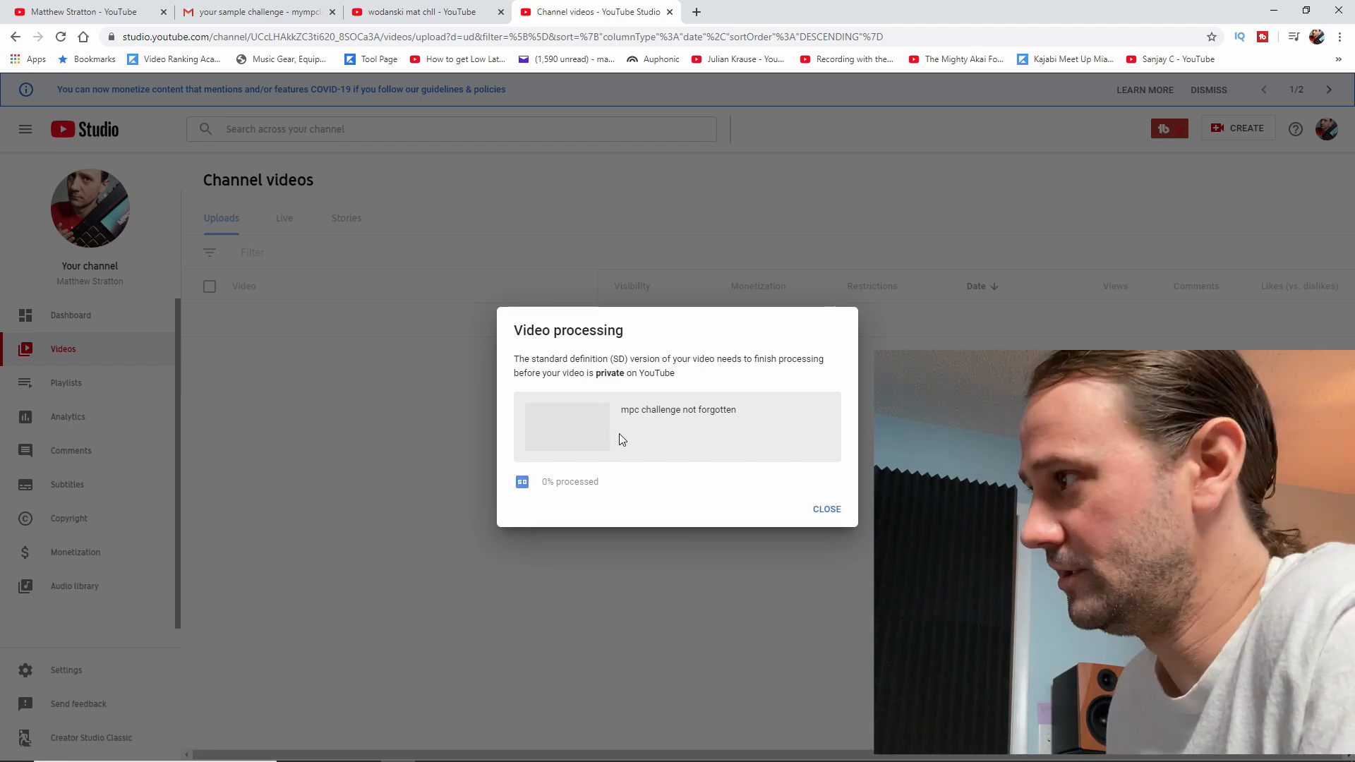
click(826, 509)
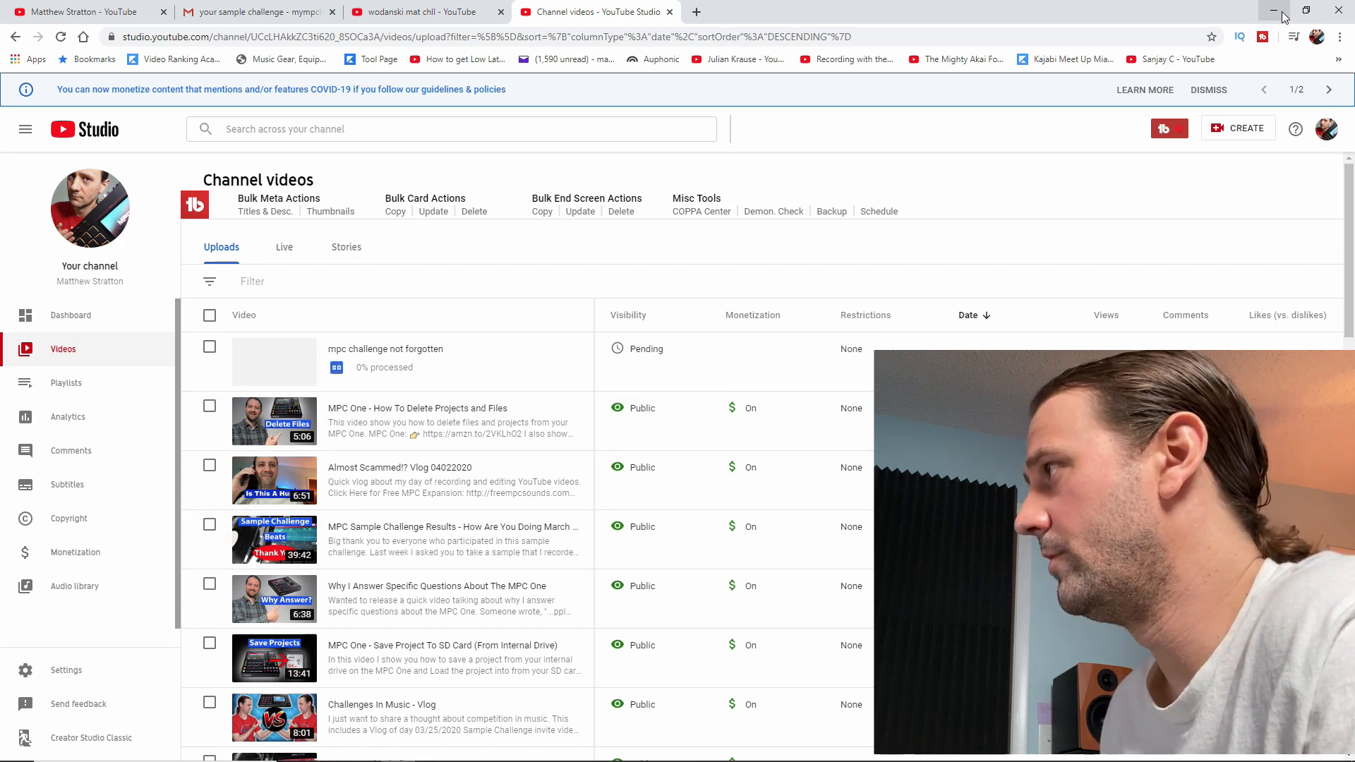
View the details of the uploaded "mpc challenge not forgotten" video and return to the channel's video list
mouse_move(395, 382)
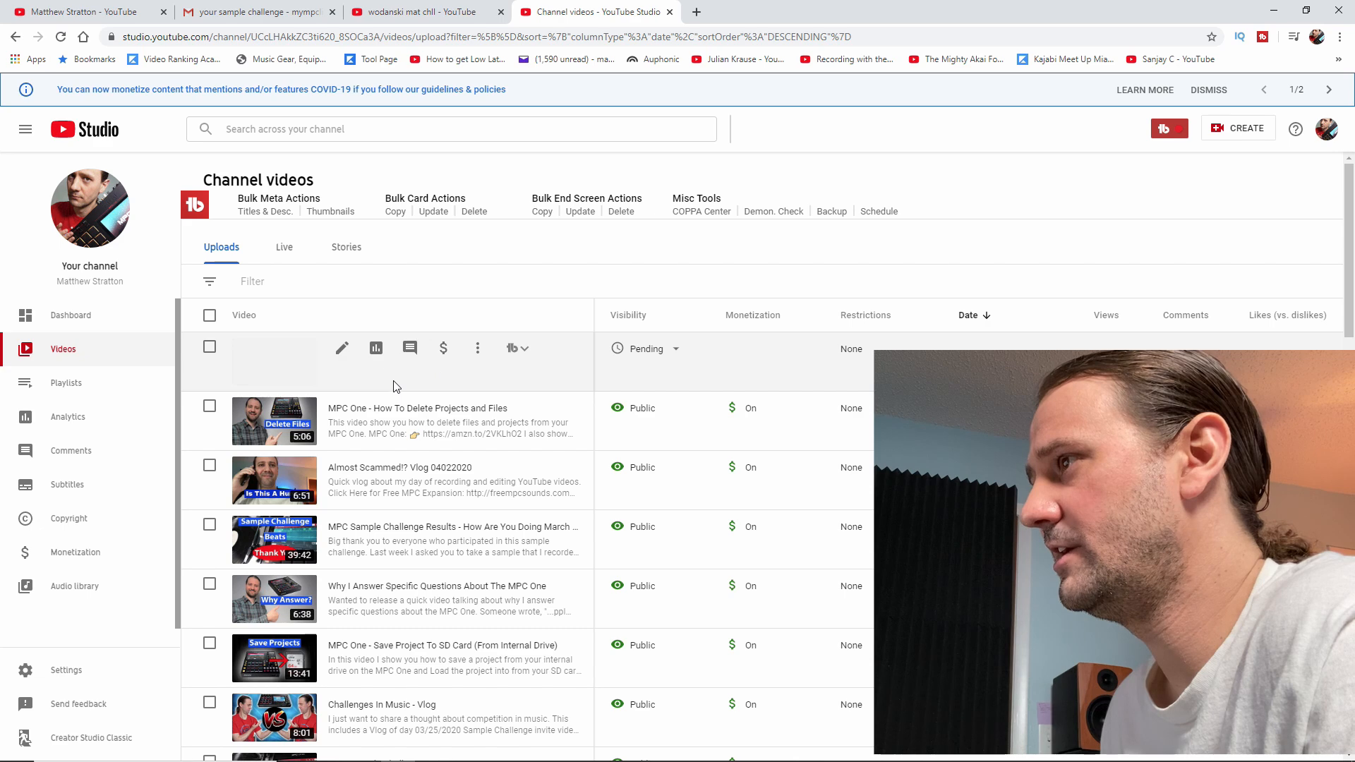
click(340, 349)
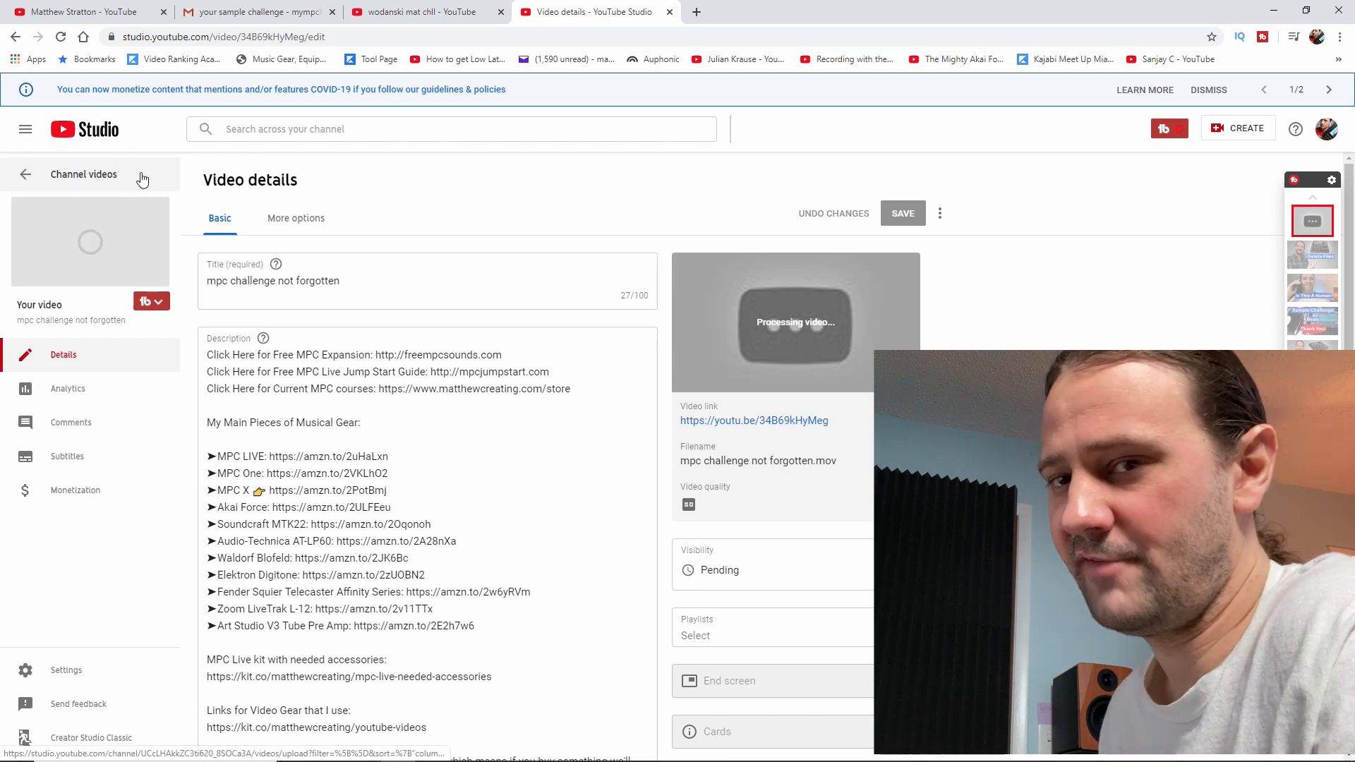
click(100, 182)
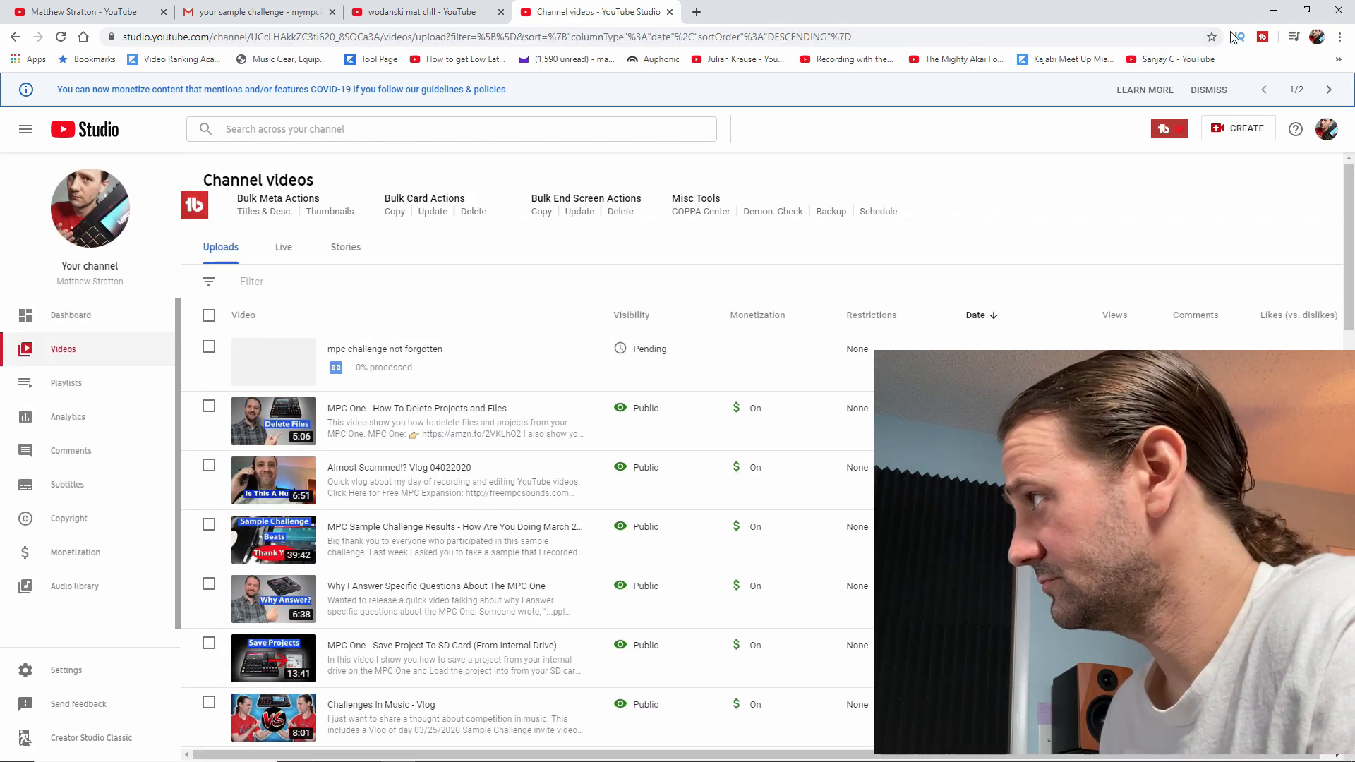